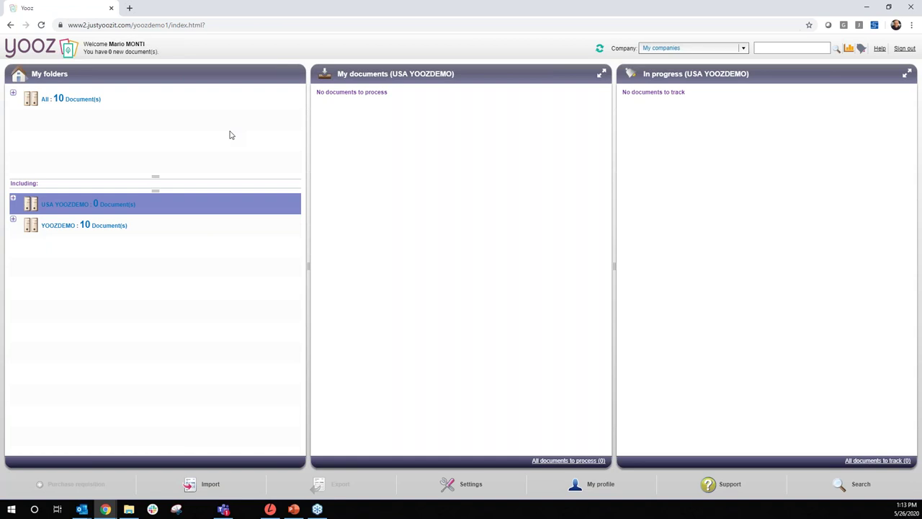
Expand the USA YOOZDEMO folder to view its document categories and collapse it again.
{"action": "left_click", "coordinate": [13, 200]}
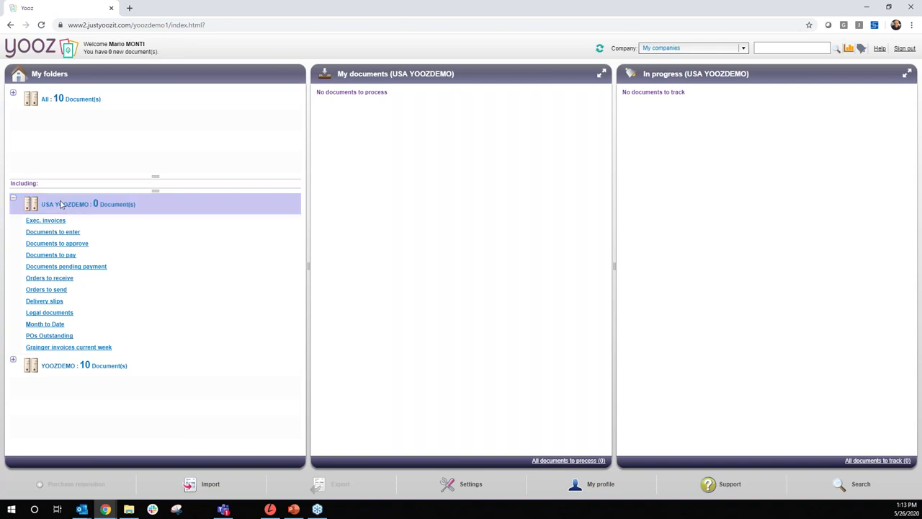
{"action": "left_click", "coordinate": [13, 198]}
{"action": "left_click", "coordinate": [264, 202]}
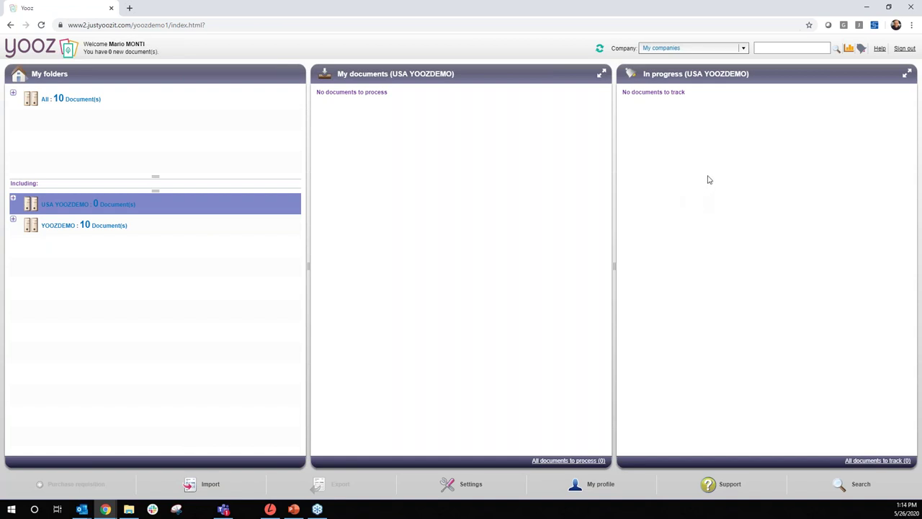
Limit the company selection to USA YOOZDEMO and start a new purchase requisition.
{"action": "left_click", "coordinate": [740, 52]}
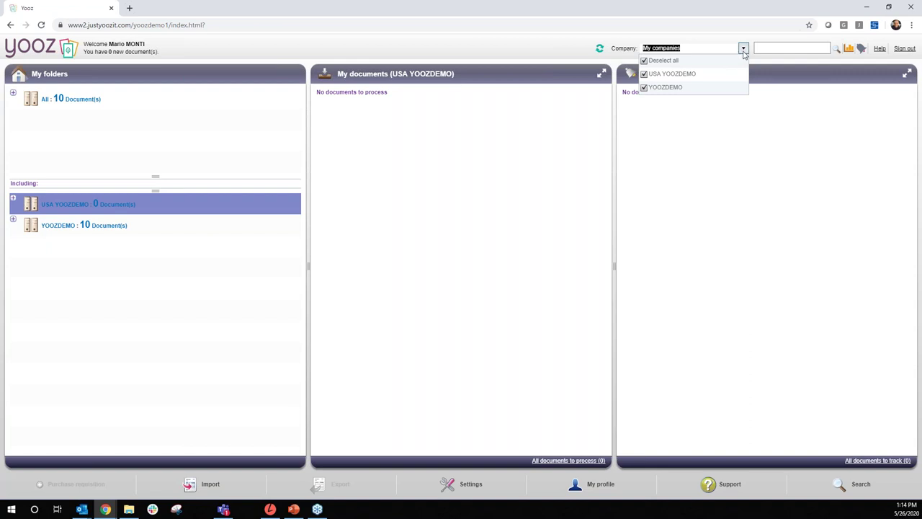
{"action": "left_click", "coordinate": [673, 74]}
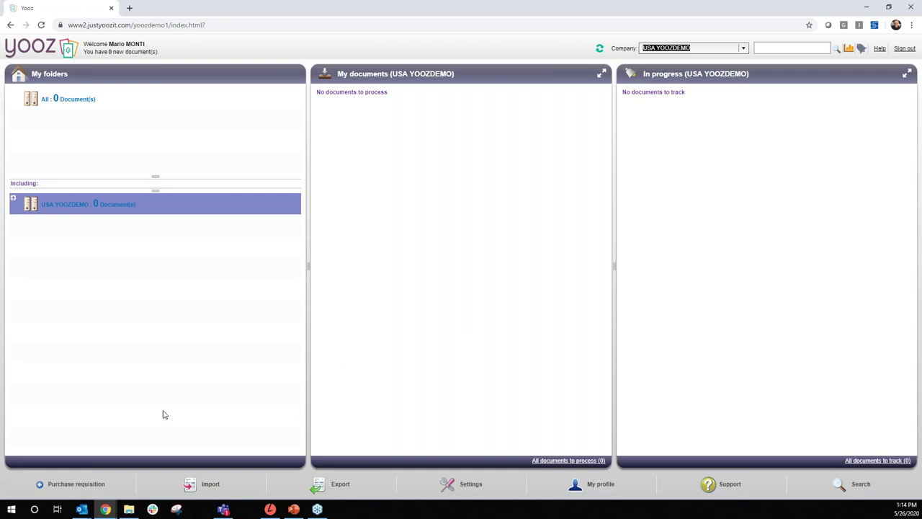
{"action": "left_click", "coordinate": [75, 485]}
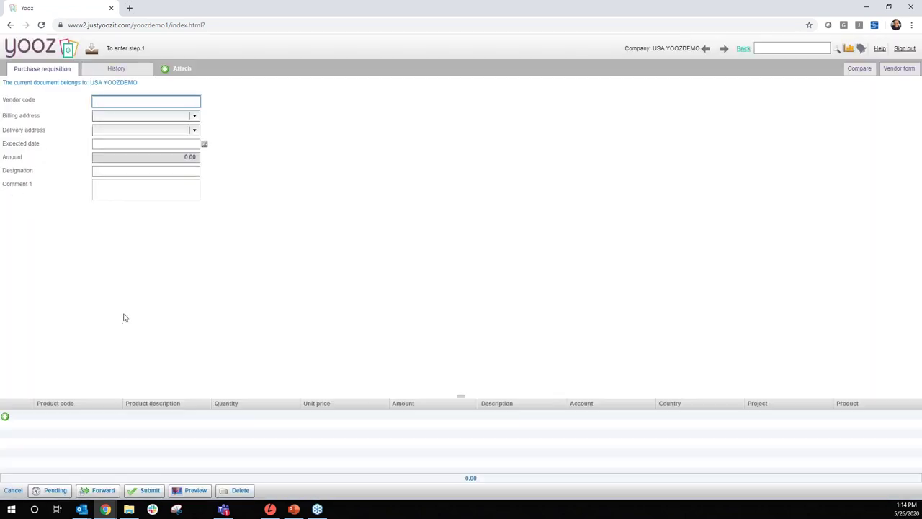
Set the requisition's vendor to $GRAINGER - GRAINGER, with Dallas as both billing and delivery address.
{"action": "type", "text": "gra"}
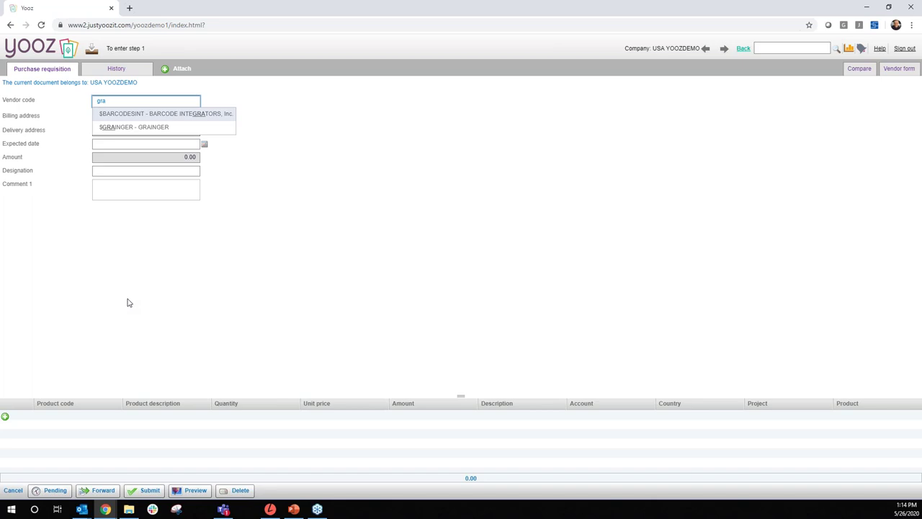
{"action": "left_click", "coordinate": [163, 131]}
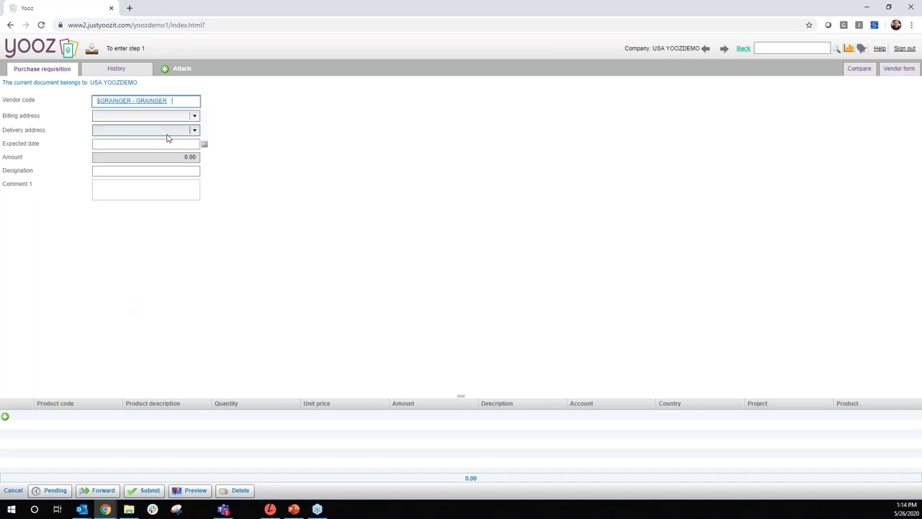
{"action": "left_click", "coordinate": [180, 119]}
{"action": "left_click", "coordinate": [179, 148]}
{"action": "left_click", "coordinate": [184, 136]}
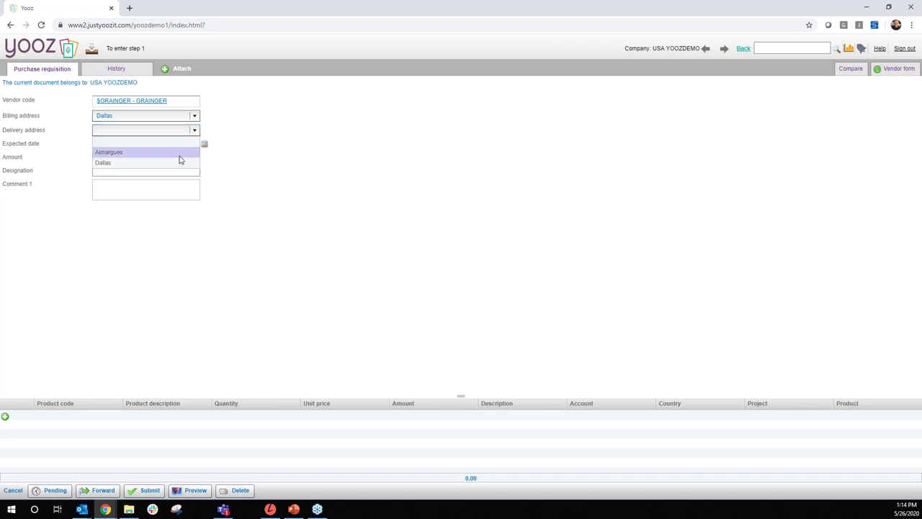
{"action": "left_click", "coordinate": [180, 162]}
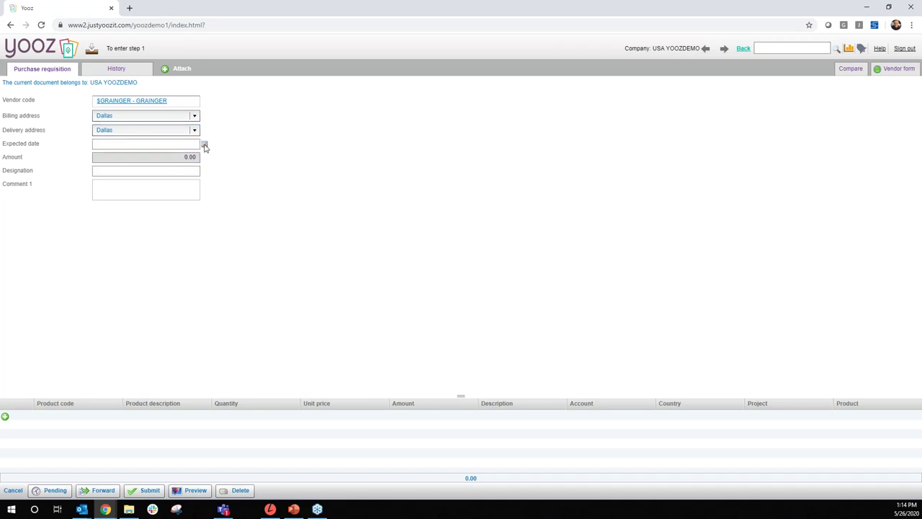
Set the requisition's expected date to 05/29/2020 and enter the comment "NEED ASAP".
{"action": "left_click", "coordinate": [204, 146]}
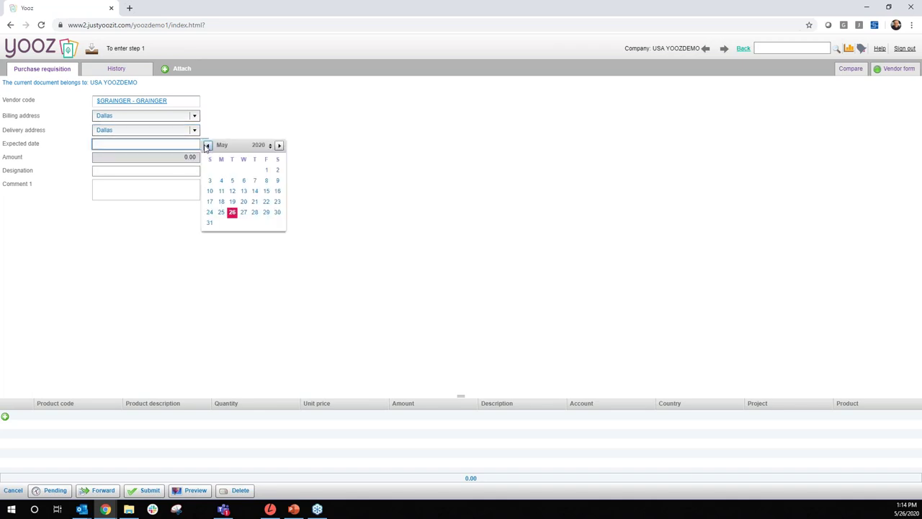
{"action": "left_click", "coordinate": [266, 213]}
{"action": "left_click", "coordinate": [193, 191]}
{"action": "type", "text": "NEED ASAP"}
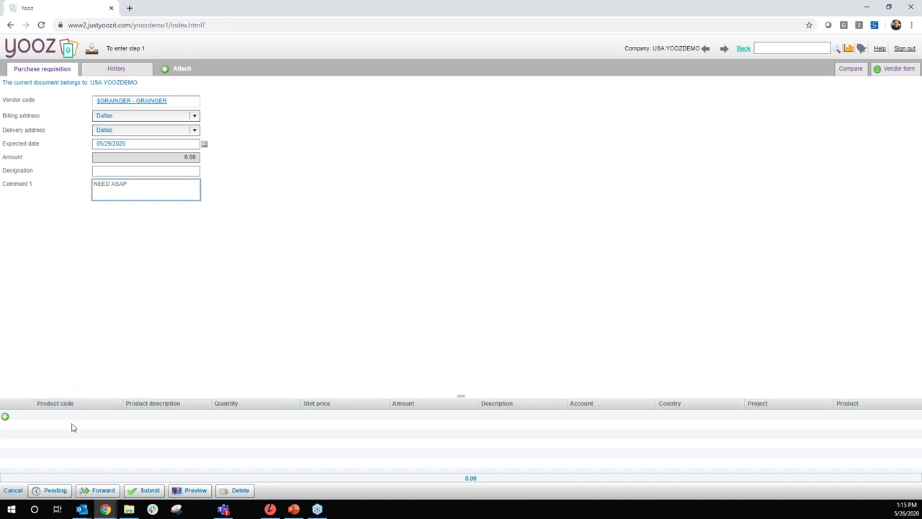
Add a V BELT product line with quantity 6 and submit the requisition to the preselected approver.
{"action": "left_click", "coordinate": [5, 417]}
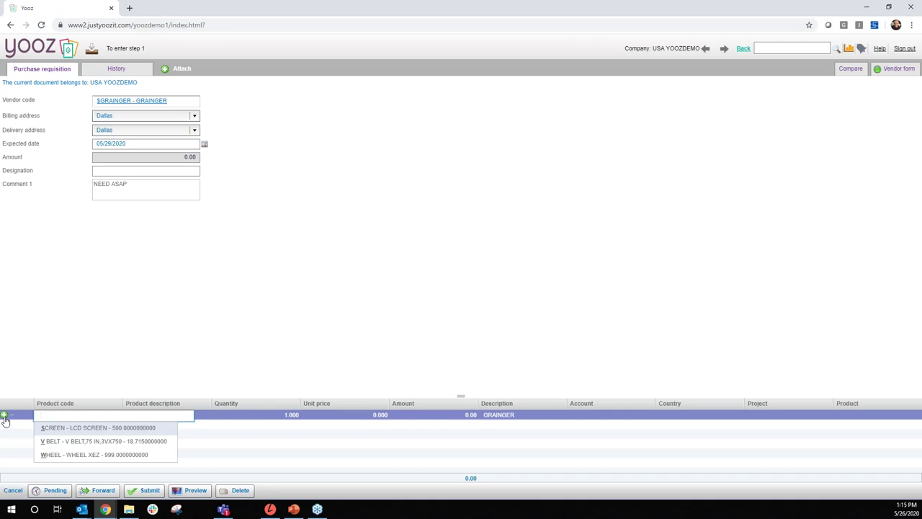
{"action": "left_click", "coordinate": [45, 442]}
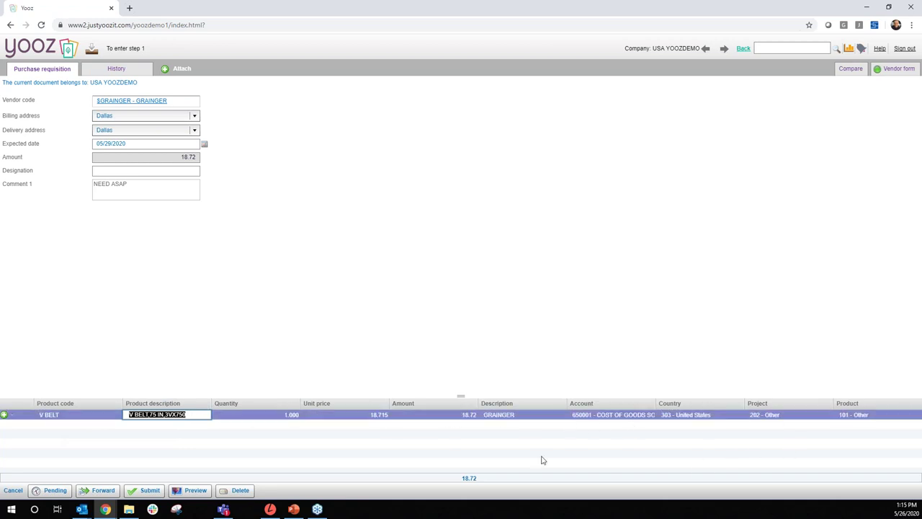
{"action": "left_click", "coordinate": [284, 418]}
{"action": "type", "text": "6"}
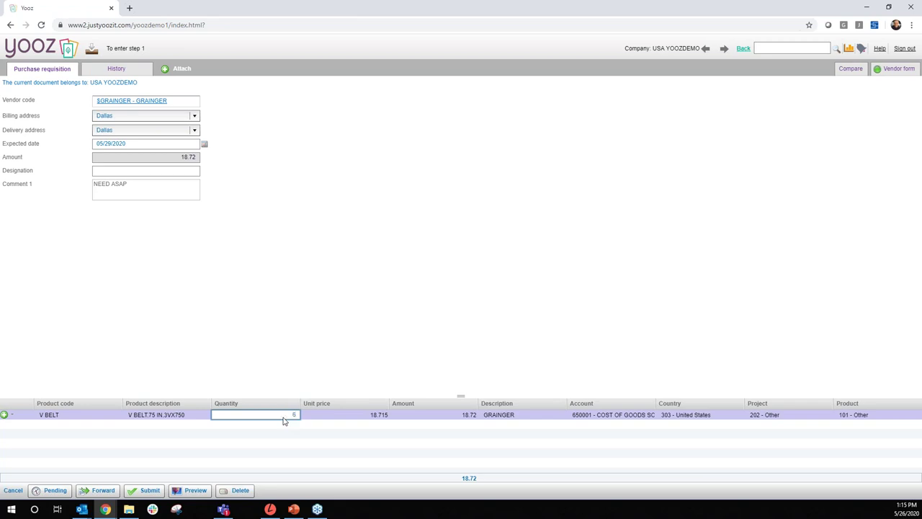
{"action": "key", "text": "Tab"}
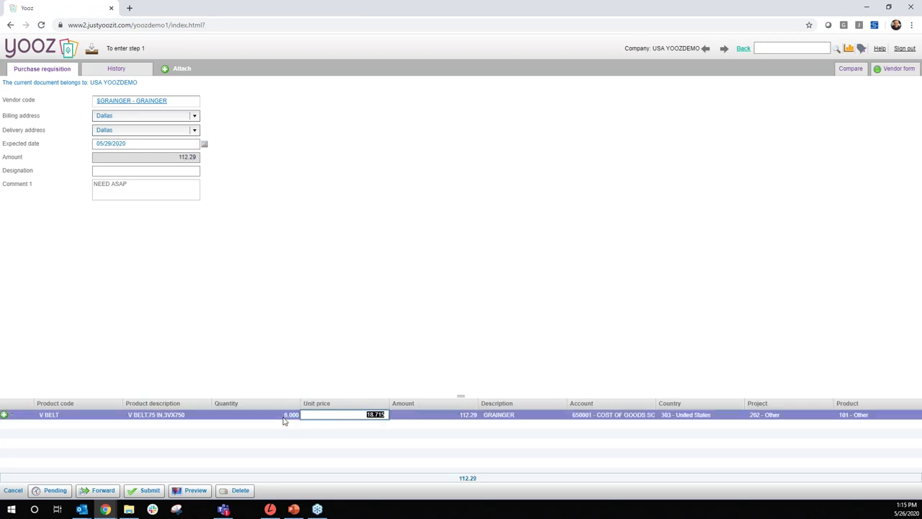
{"action": "left_click", "coordinate": [157, 492]}
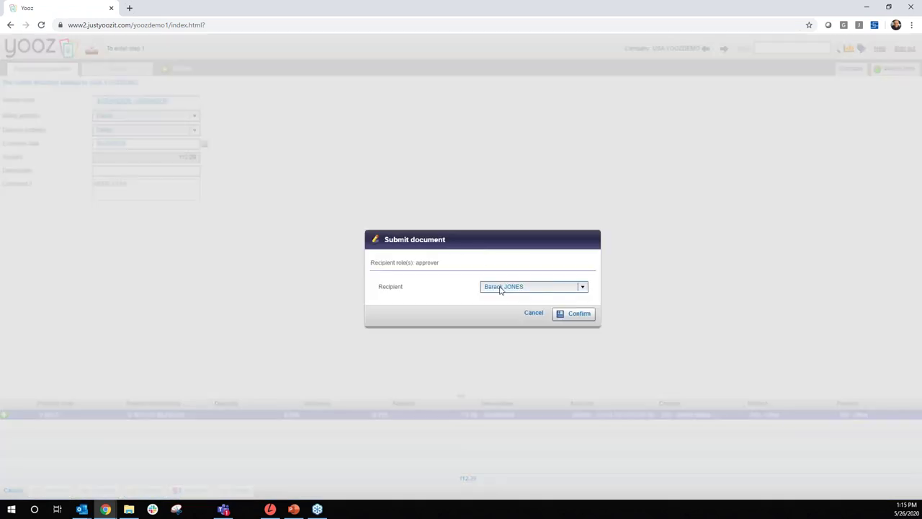
{"action": "left_click", "coordinate": [594, 313]}
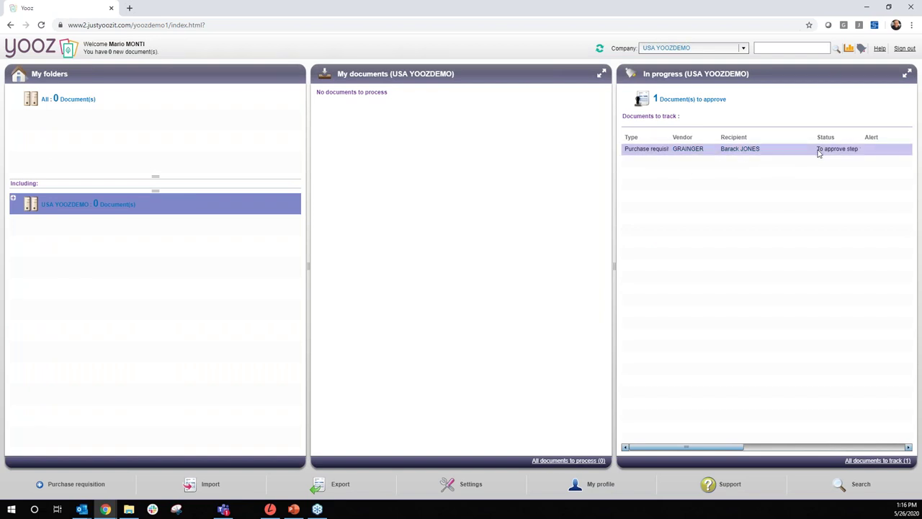
Sign out of the requester's account and sign in with the approver's saved login.
{"action": "left_click", "coordinate": [899, 49]}
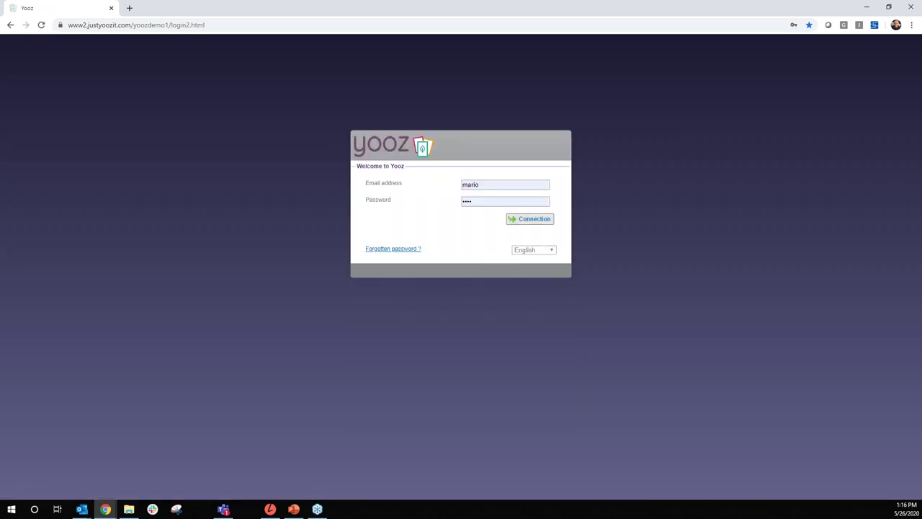
{"action": "left_click", "coordinate": [484, 186]}
{"action": "scroll", "coordinate": [489, 339], "scroll_direction": "down", "scroll_amount": 3}
{"action": "scroll", "coordinate": [494, 341], "scroll_direction": "up", "scroll_amount": 3}
{"action": "left_click", "coordinate": [486, 344]}
{"action": "left_click", "coordinate": [524, 223]}
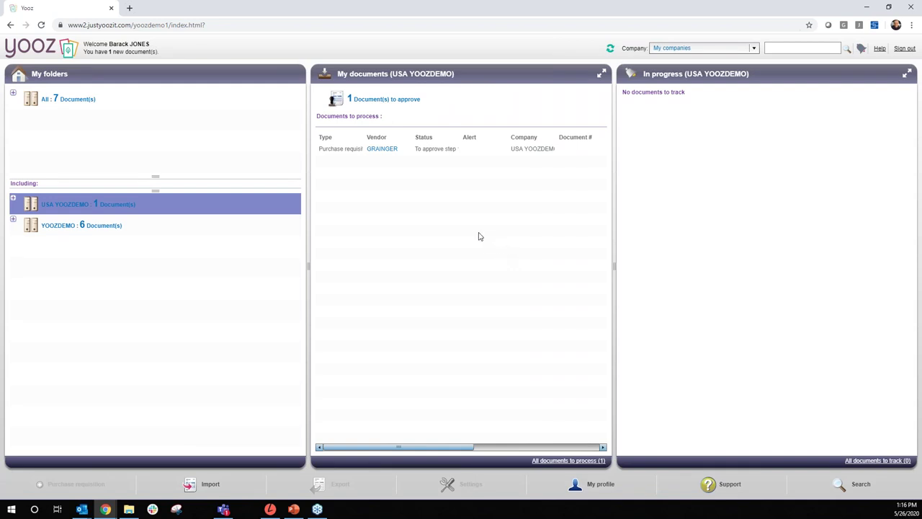
Open the GRAINGER purchase requisition and approve it, creating the purchase order for the preselected recipient to send.
{"action": "double_click", "coordinate": [371, 149]}
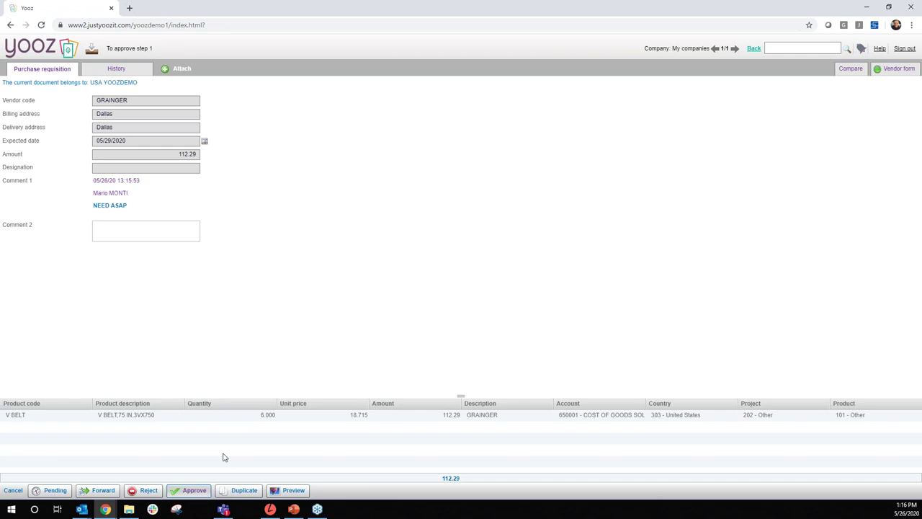
{"action": "left_click", "coordinate": [205, 490]}
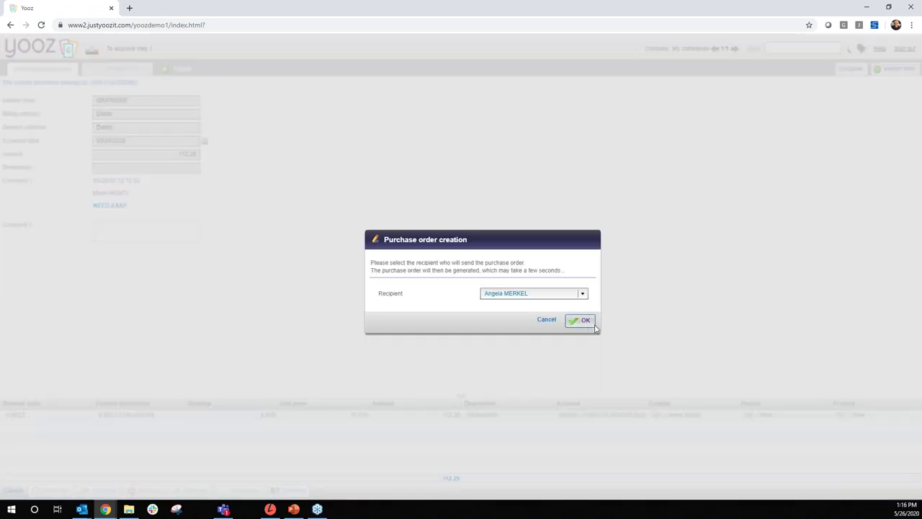
{"action": "left_click", "coordinate": [584, 321]}
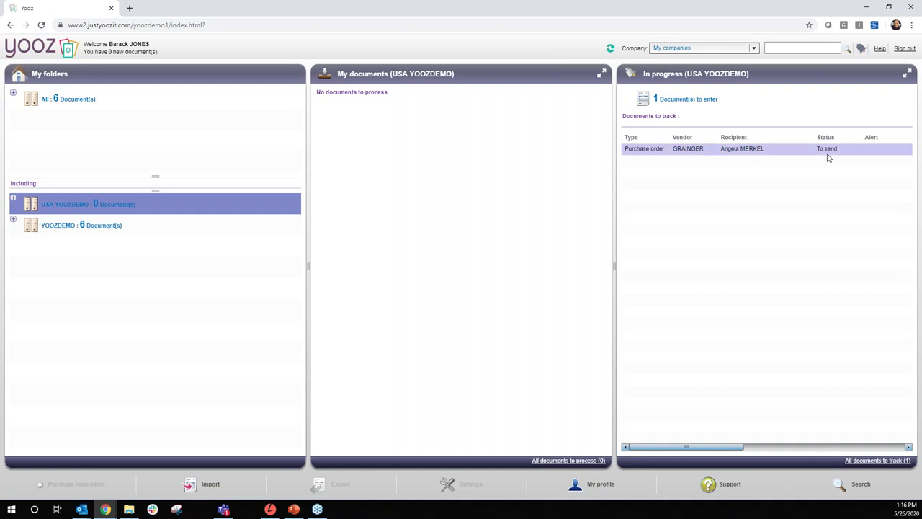
Sign out of the approver's account and sign in with the saved login of the purchase order recipient.
{"action": "left_click", "coordinate": [903, 48]}
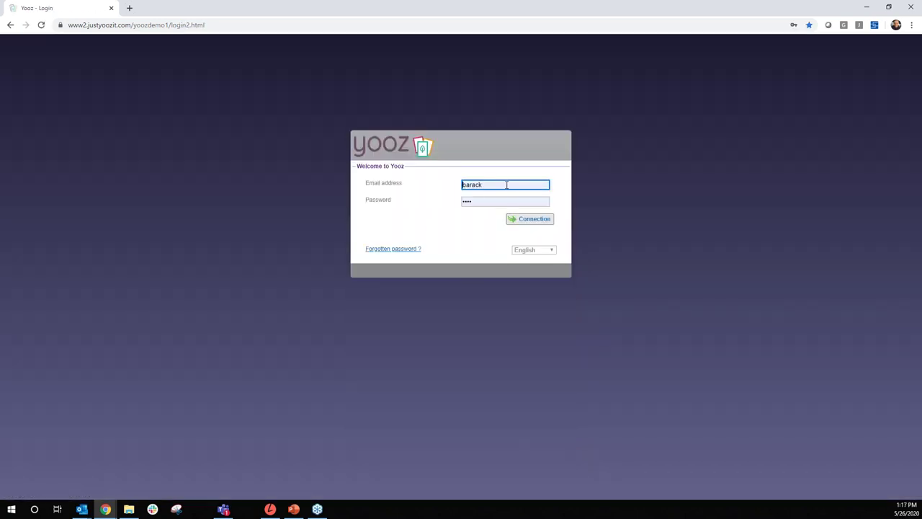
{"action": "left_click", "coordinate": [506, 184]}
{"action": "left_click", "coordinate": [497, 261]}
{"action": "left_click", "coordinate": [715, 243]}
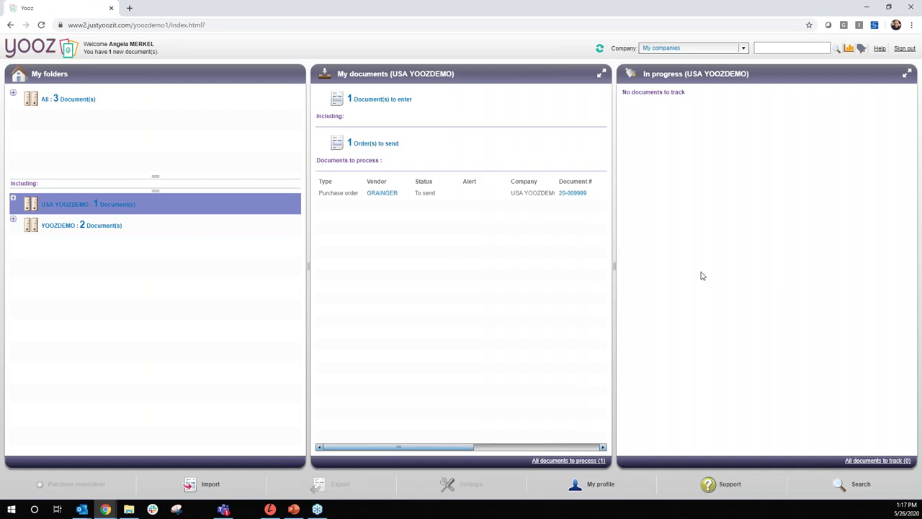
Open the GRAINGER purchase order, read it through to the final approval, and check the draft vendor e-mail without sending it.
{"action": "left_click", "coordinate": [380, 200]}
{"action": "double_click", "coordinate": [379, 200]}
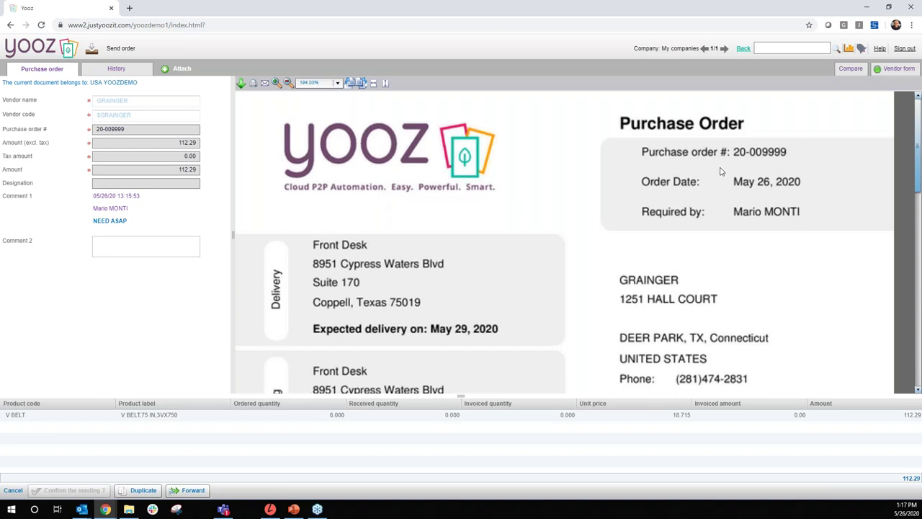
{"action": "scroll", "coordinate": [584, 255], "scroll_direction": "down", "scroll_amount": 2}
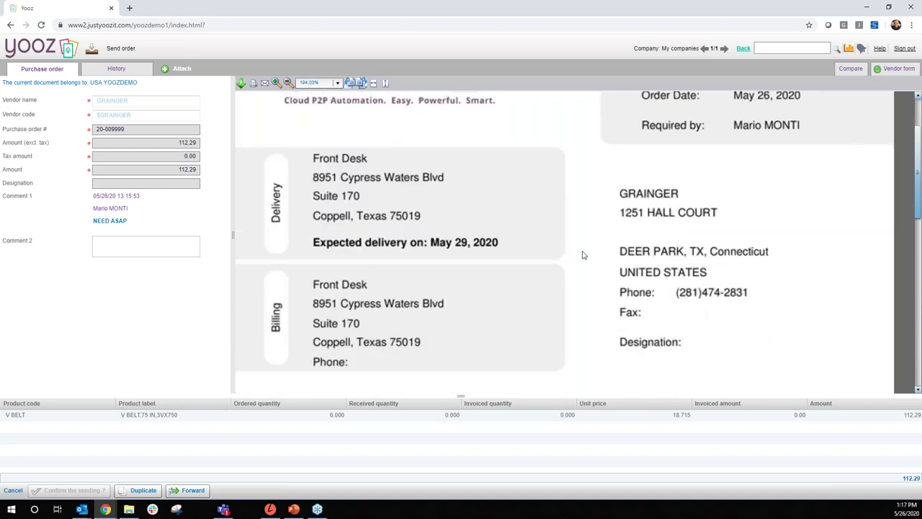
{"action": "scroll", "coordinate": [583, 255], "scroll_direction": "down", "scroll_amount": 1}
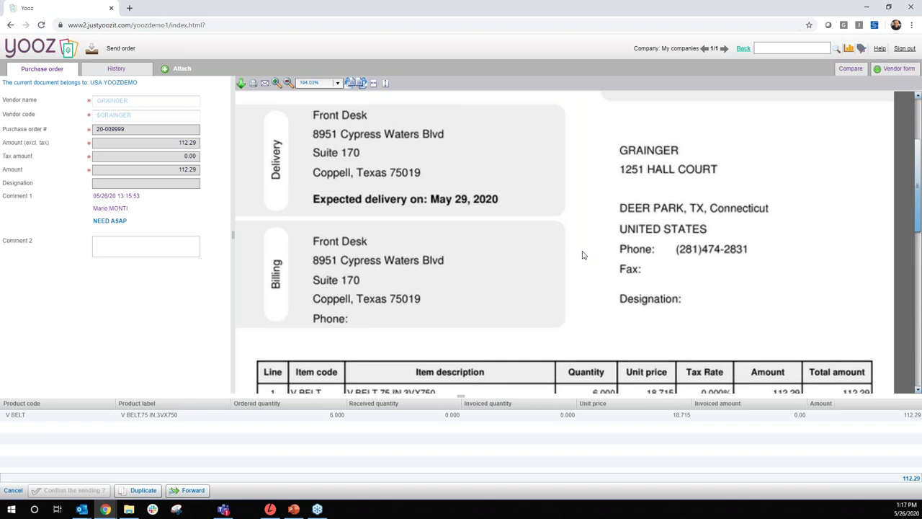
{"action": "scroll", "coordinate": [584, 255], "scroll_direction": "down", "scroll_amount": 2}
{"action": "scroll", "coordinate": [583, 255], "scroll_direction": "down", "scroll_amount": 5}
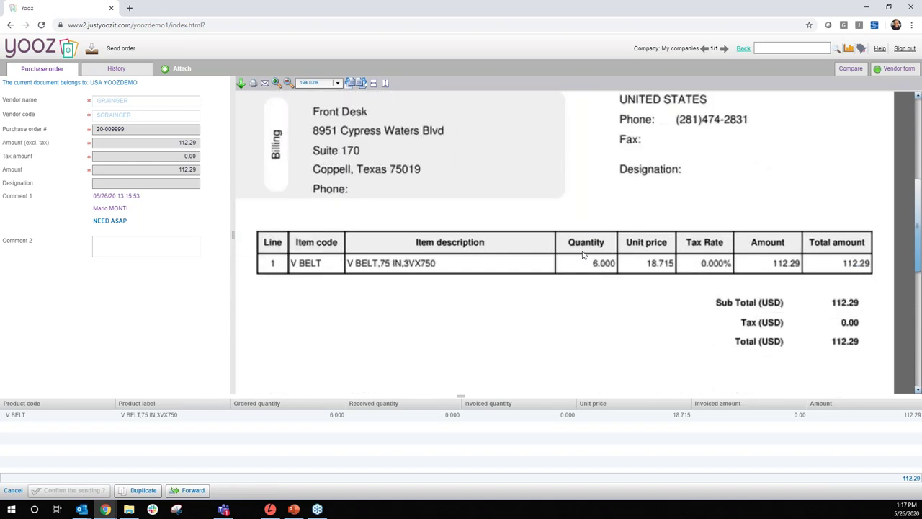
{"action": "scroll", "coordinate": [583, 255], "scroll_direction": "down", "scroll_amount": 3}
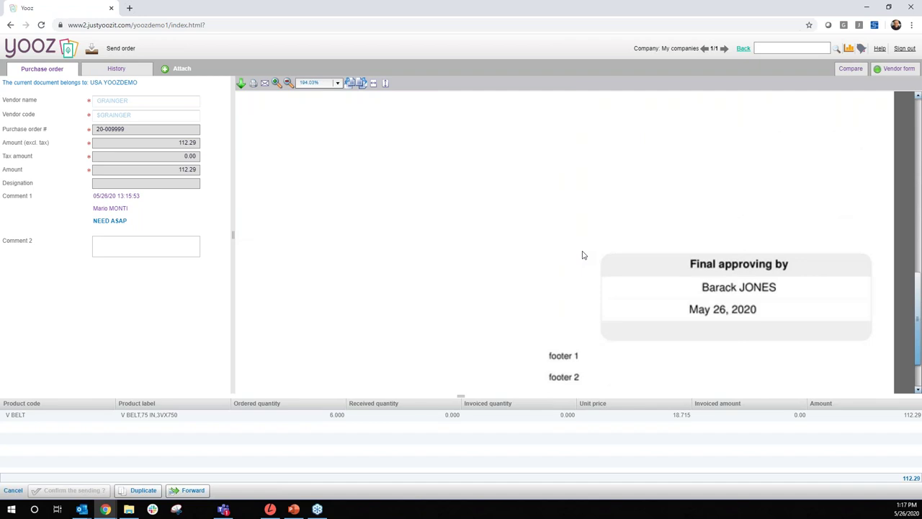
{"action": "scroll", "coordinate": [583, 255], "scroll_direction": "up", "scroll_amount": 12}
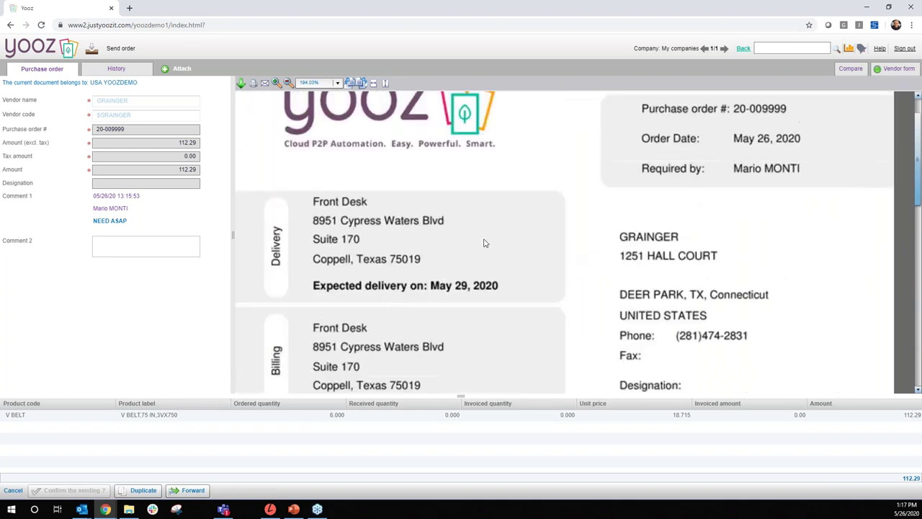
{"action": "left_click", "coordinate": [264, 84]}
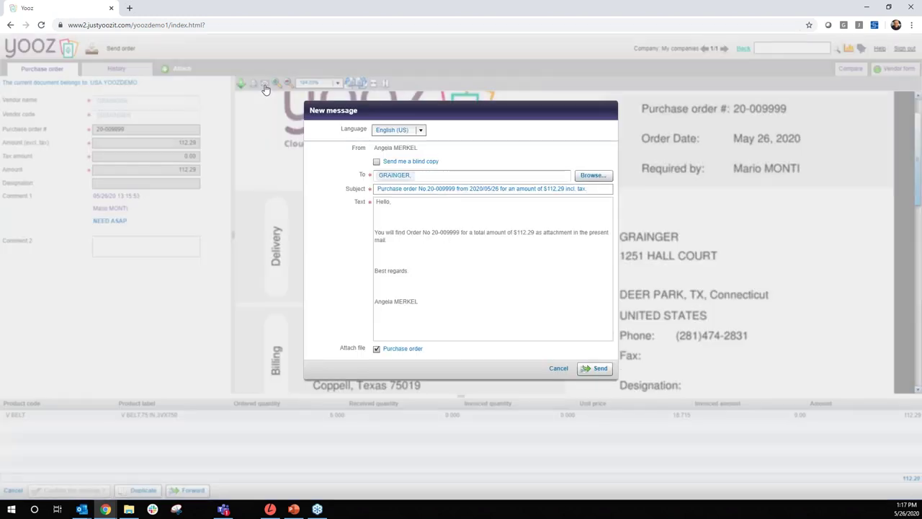
{"action": "left_click", "coordinate": [558, 368]}
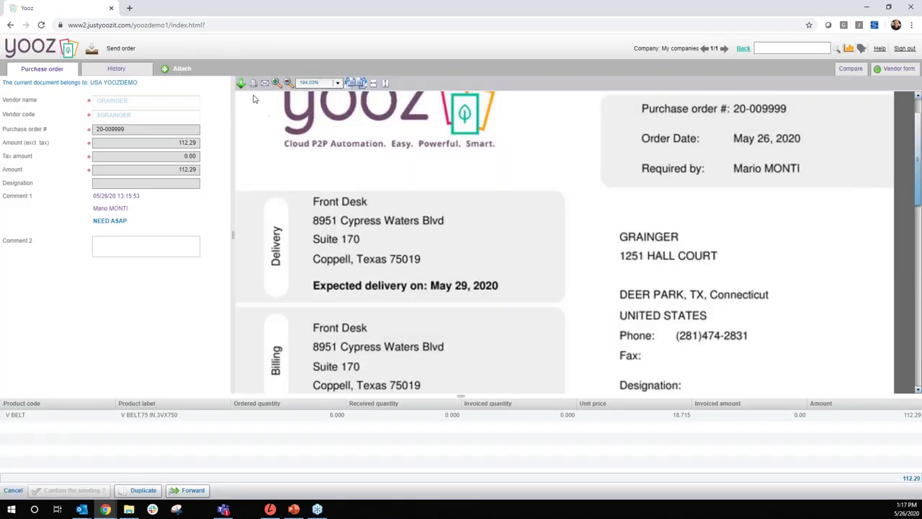
Open and close the purchase order's print version, and confirm the order as sent.
{"action": "left_click", "coordinate": [253, 84]}
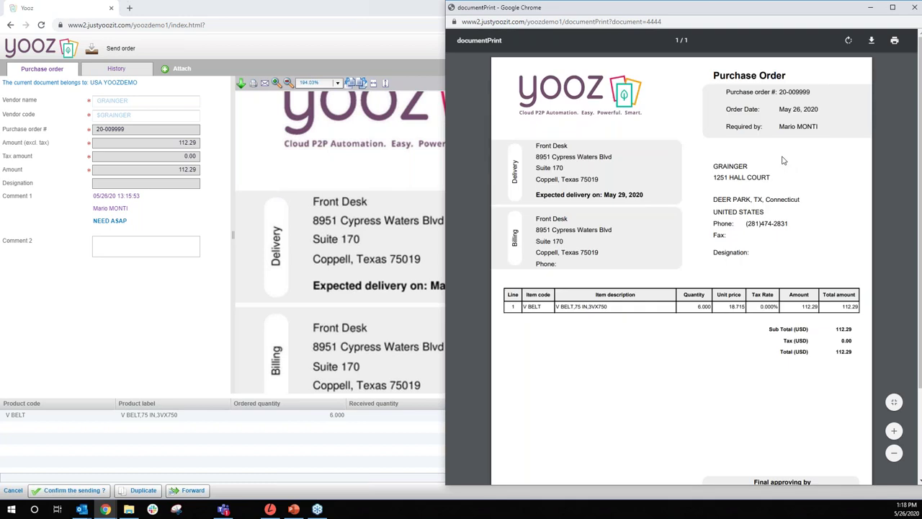
{"action": "left_click", "coordinate": [913, 10]}
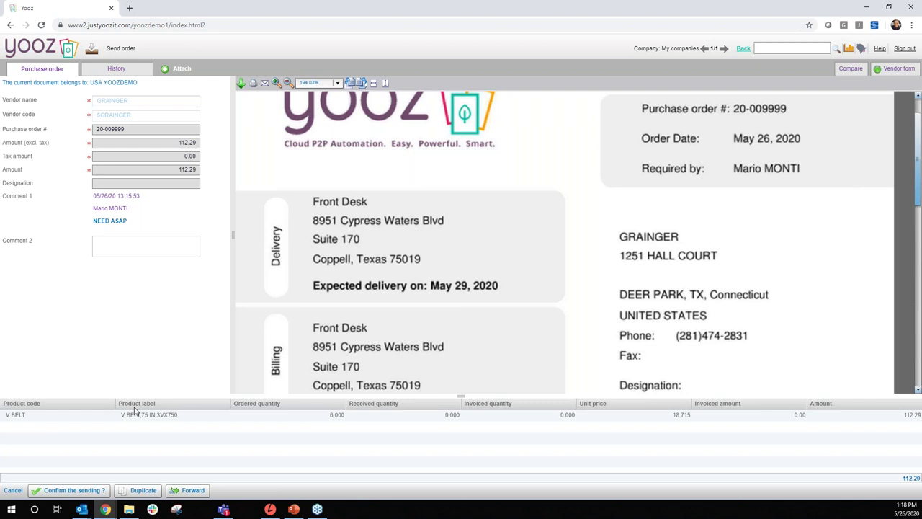
{"action": "left_click", "coordinate": [95, 491]}
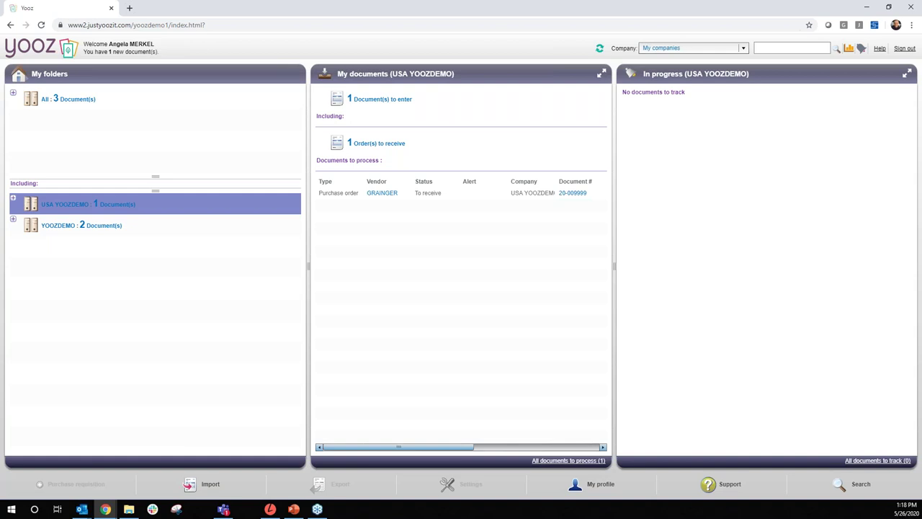
Sign out of the current account and sign in with the saved login of the employee who requested the order.
{"action": "left_click", "coordinate": [903, 50]}
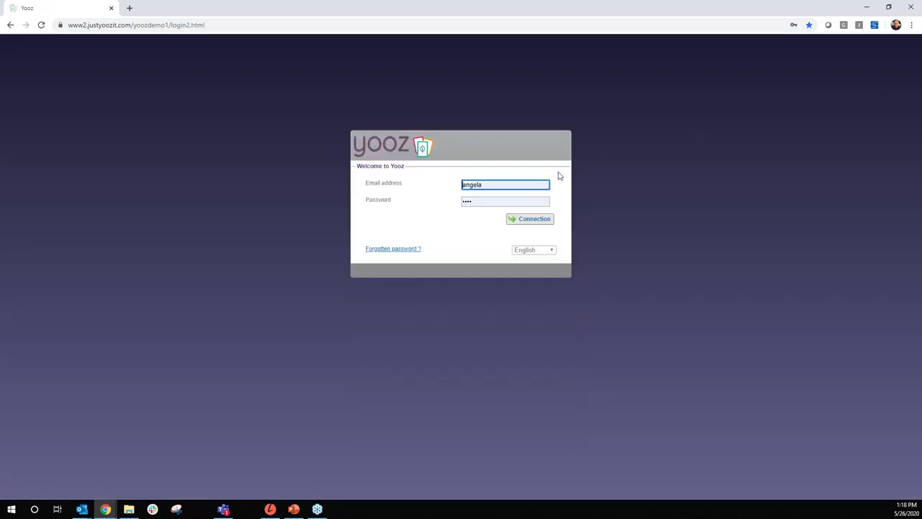
{"action": "left_click", "coordinate": [549, 184]}
{"action": "scroll", "coordinate": [509, 343], "scroll_direction": "down", "scroll_amount": 2}
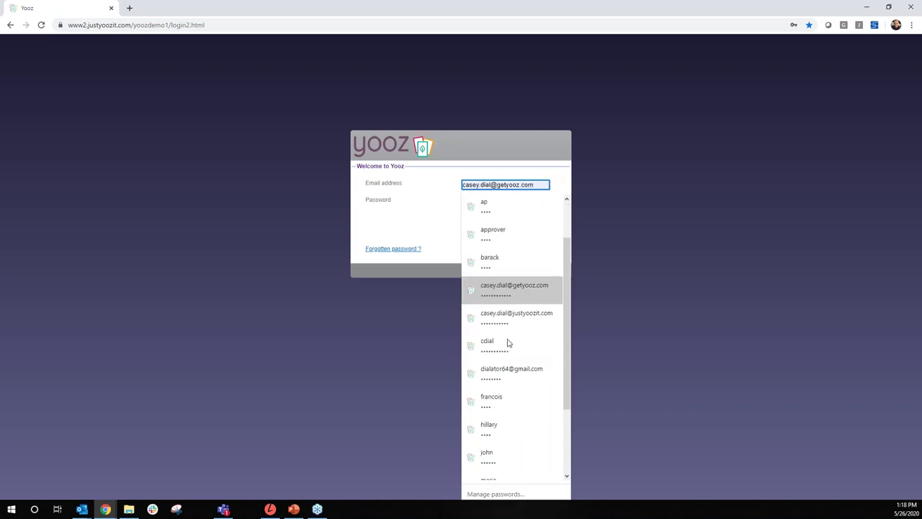
{"action": "left_click", "coordinate": [497, 426]}
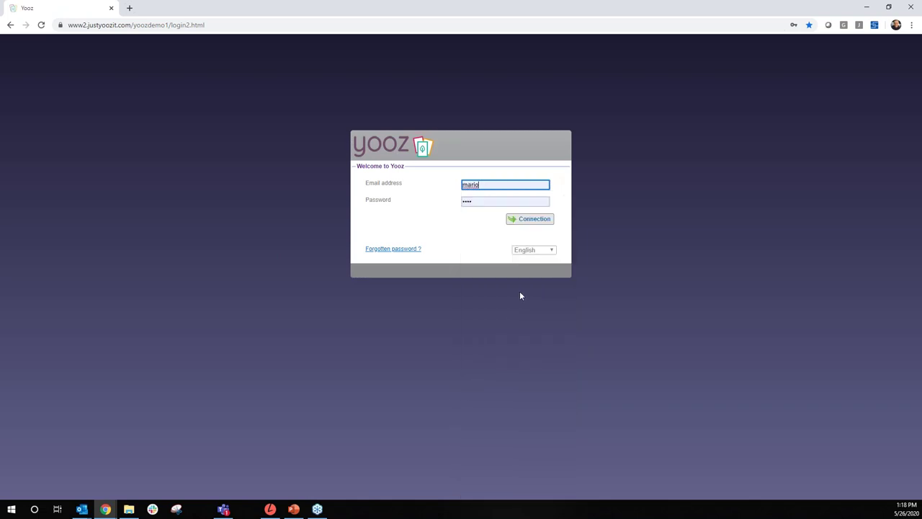
{"action": "left_click", "coordinate": [529, 224]}
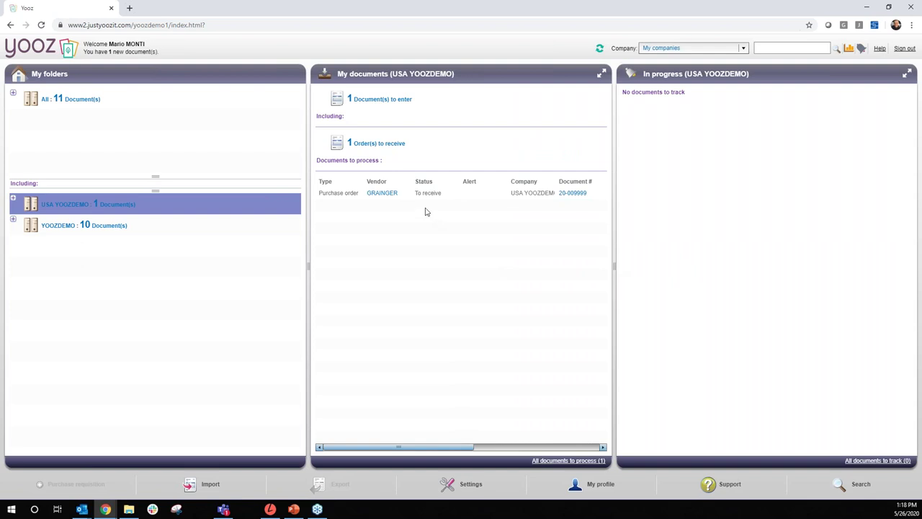
Open the GRAINGER purchase order to receive, try a received quantity of 3 for V BELT, and submit the order as fully received.
{"action": "double_click", "coordinate": [426, 201]}
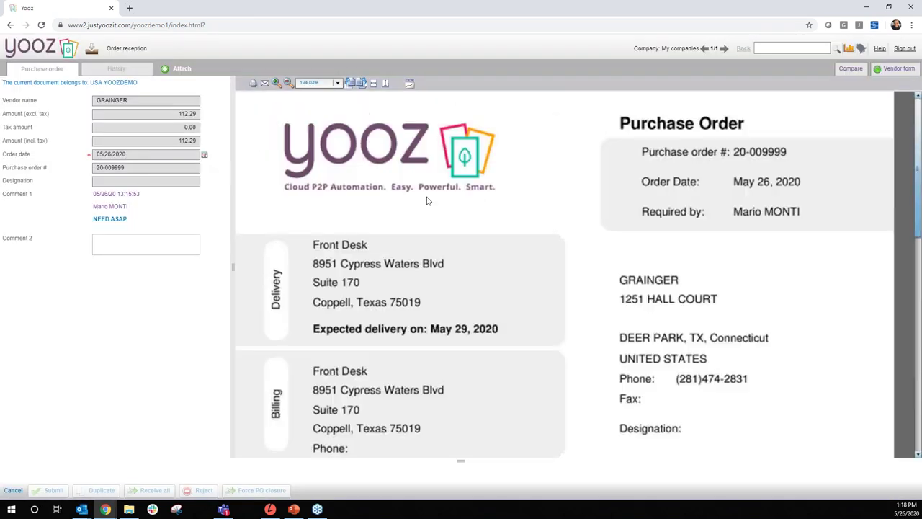
{"action": "left_click", "coordinate": [431, 415]}
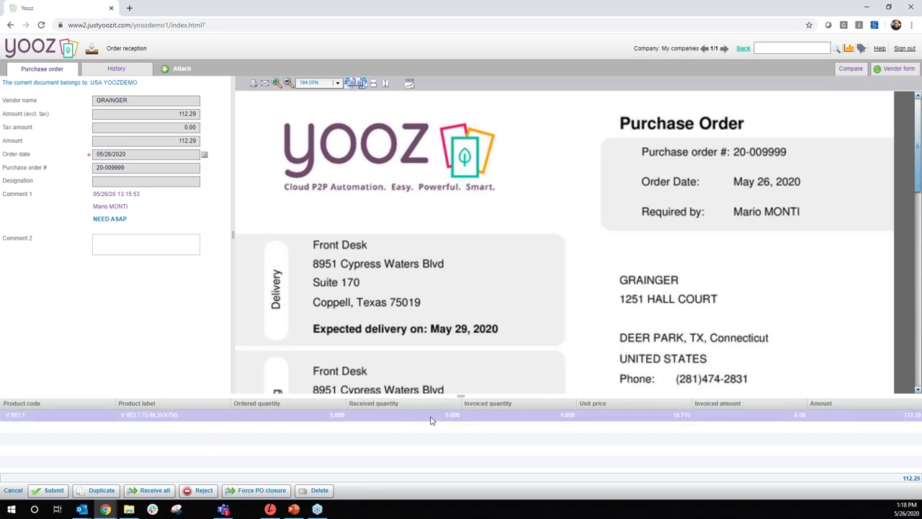
{"action": "left_click", "coordinate": [431, 415]}
{"action": "type", "text": "3"}
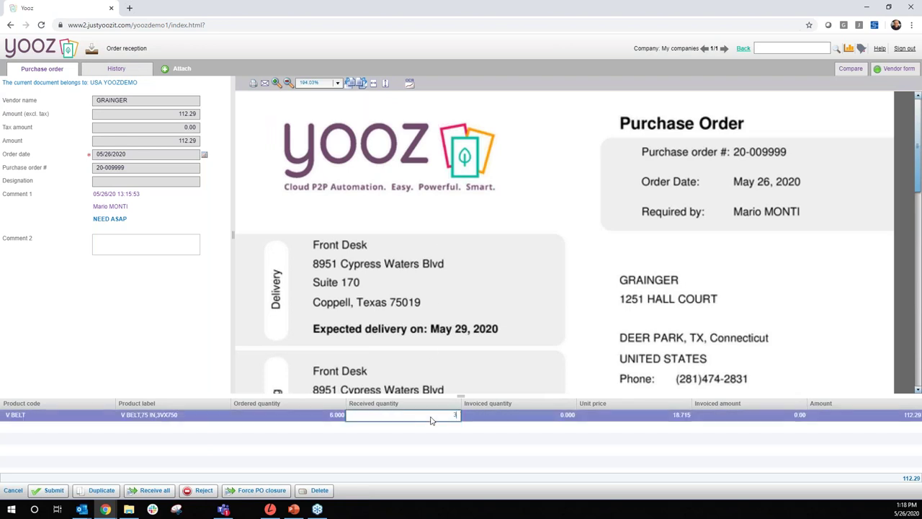
{"action": "key", "text": "Tab"}
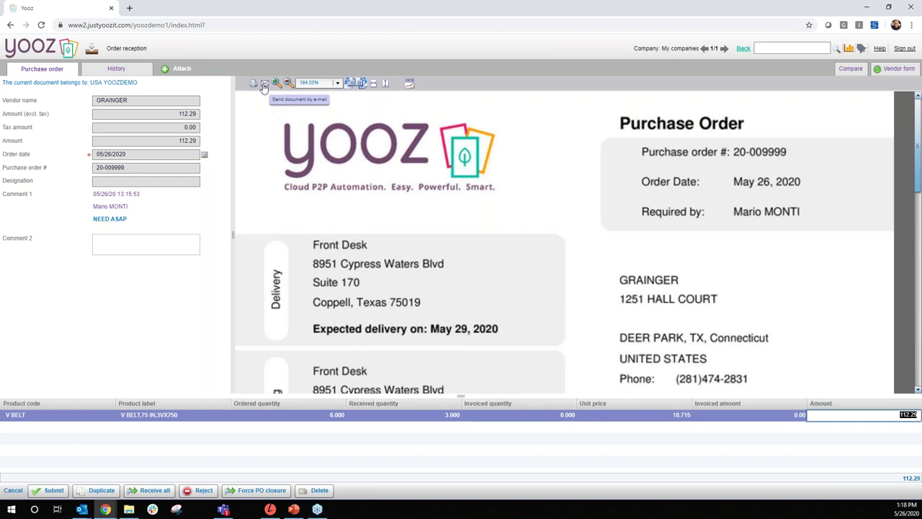
{"action": "left_click", "coordinate": [154, 490]}
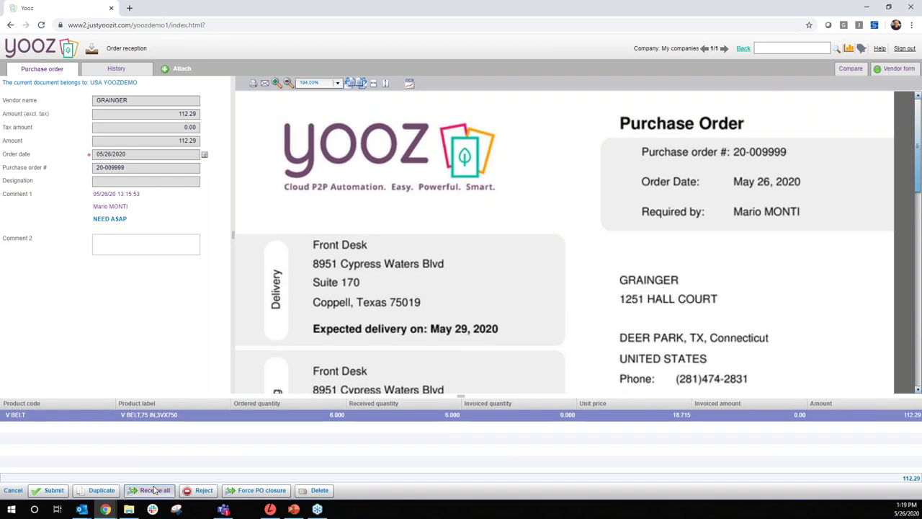
{"action": "left_click", "coordinate": [52, 490]}
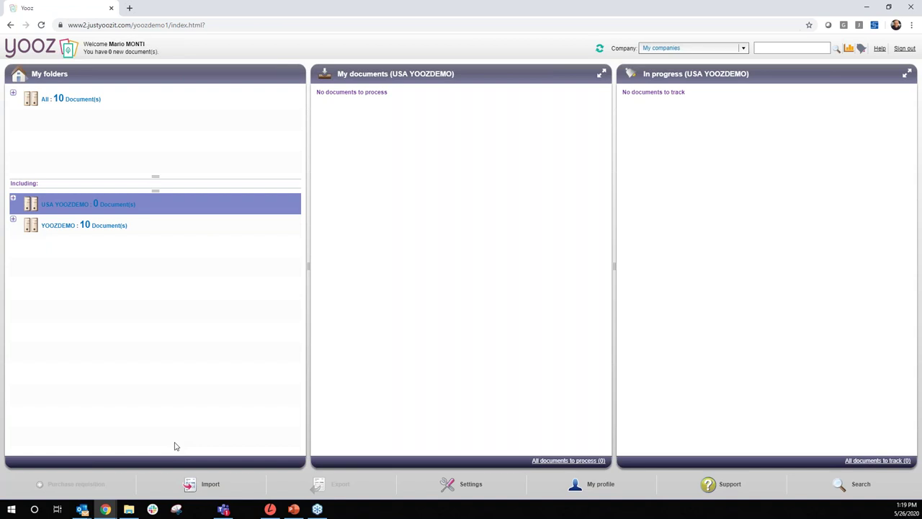
Start a document import and browse to the four sample files from 1-Grainger_with_PO_2020 through 4-ITESOFT_jsm_expense_report cover 2020.
{"action": "left_click", "coordinate": [207, 484]}
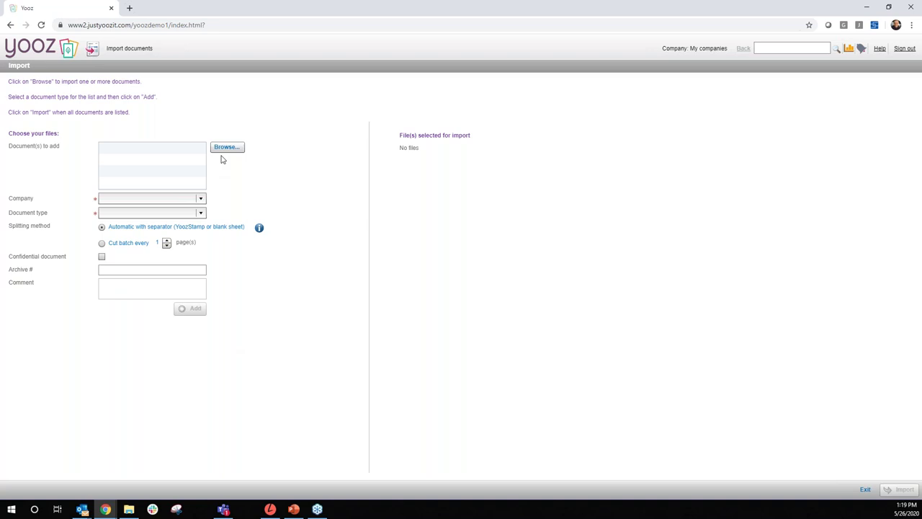
{"action": "left_click", "coordinate": [225, 149]}
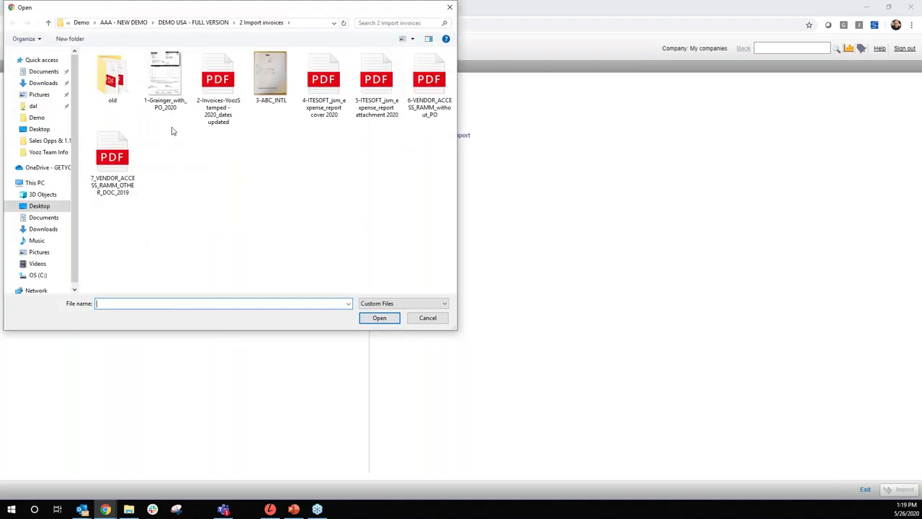
{"action": "left_click", "coordinate": [175, 101]}
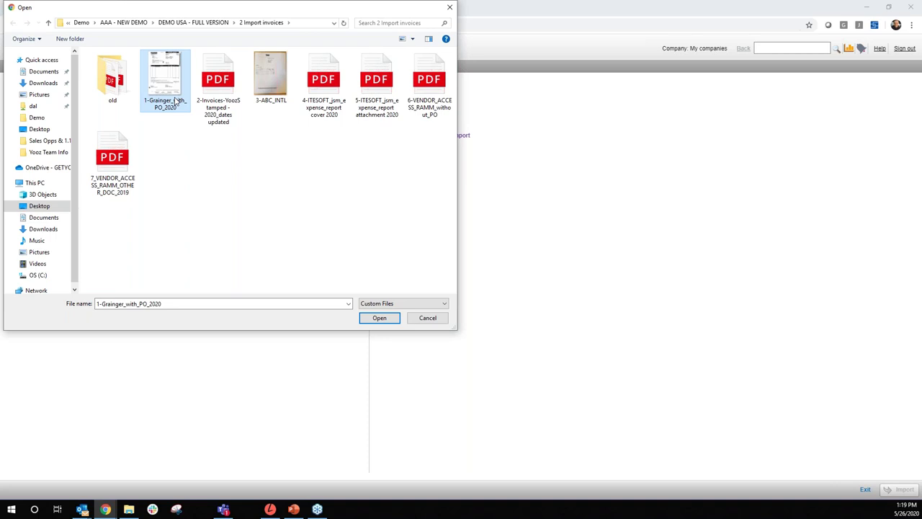
{"action": "left_click", "coordinate": [206, 97], "text": "ctrl"}
{"action": "left_click", "coordinate": [314, 92], "text": "ctrl"}
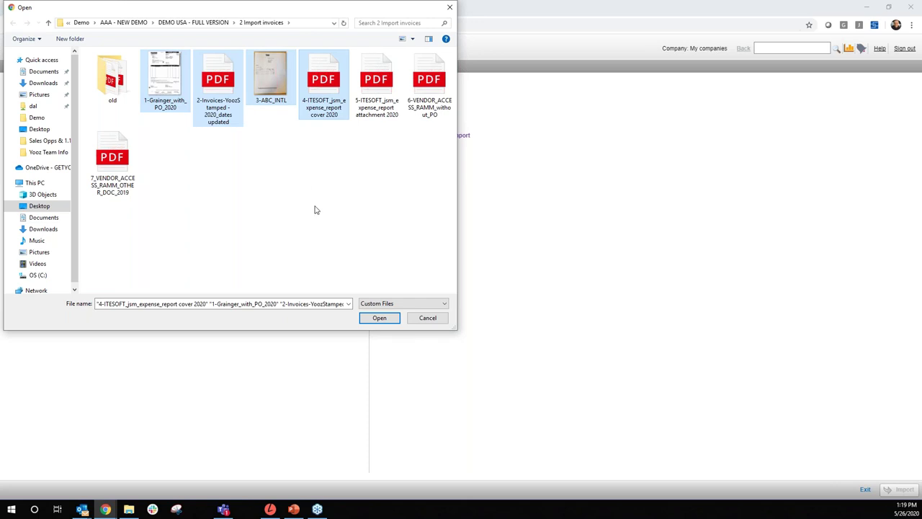
Open the 2-Invoices-YoozStamped - 2020_dates updated PDF from the file browser, examine the YoozStamp on each invoice, and close it.
{"action": "left_click", "coordinate": [214, 103]}
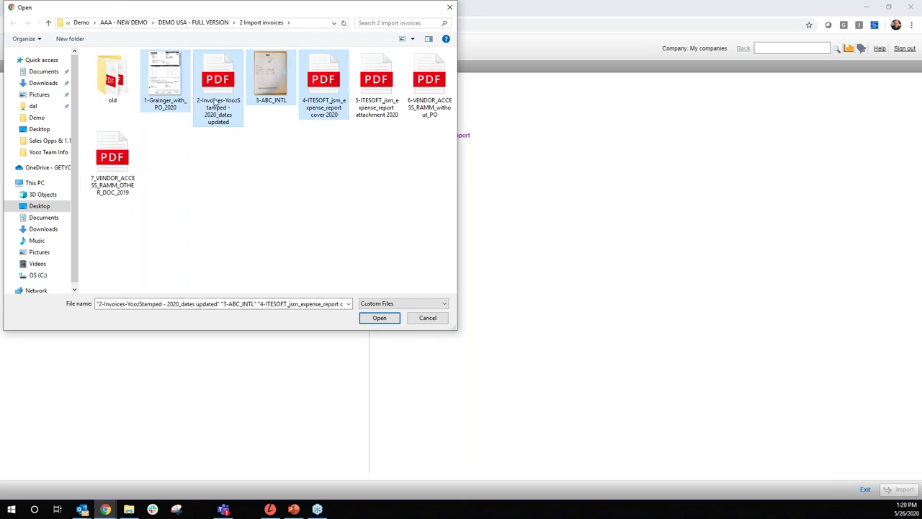
{"action": "right_click", "coordinate": [213, 103]}
{"action": "left_click", "coordinate": [211, 180]}
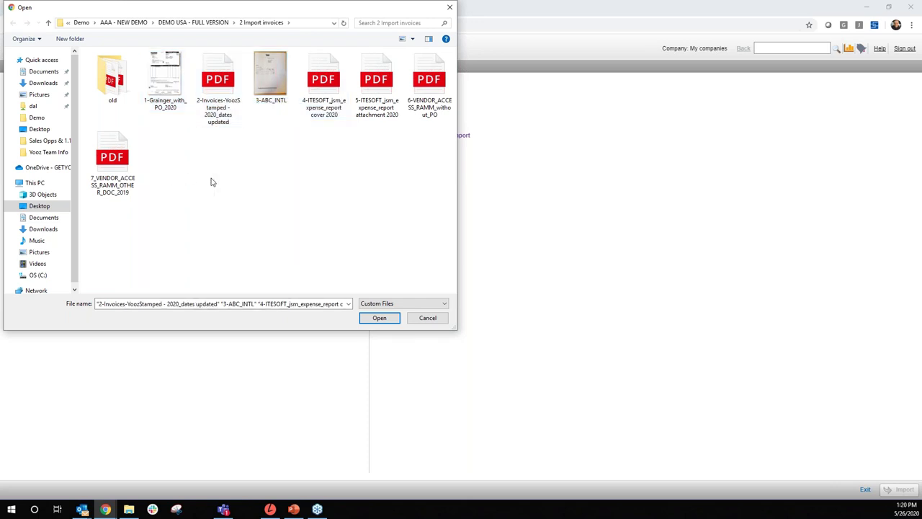
{"action": "right_click", "coordinate": [210, 127]}
{"action": "left_click", "coordinate": [237, 144]}
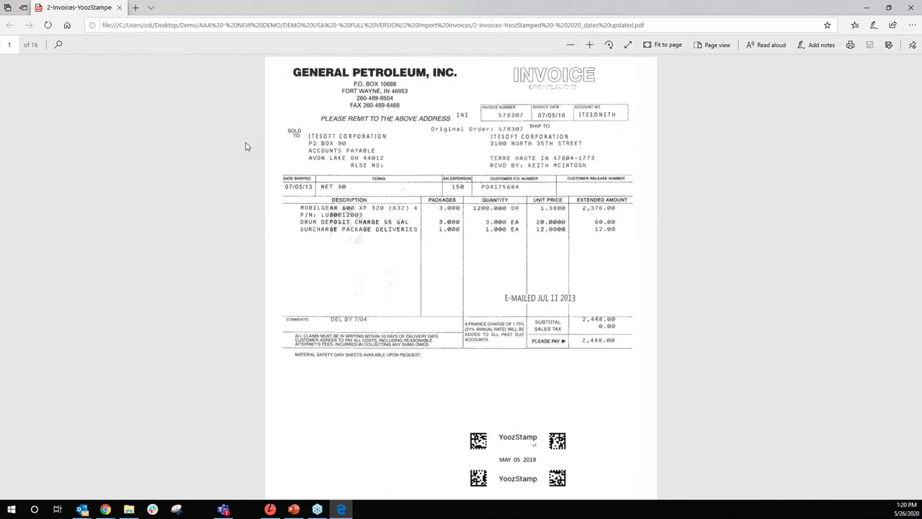
{"action": "scroll", "coordinate": [447, 360], "scroll_direction": "down", "scroll_amount": 2}
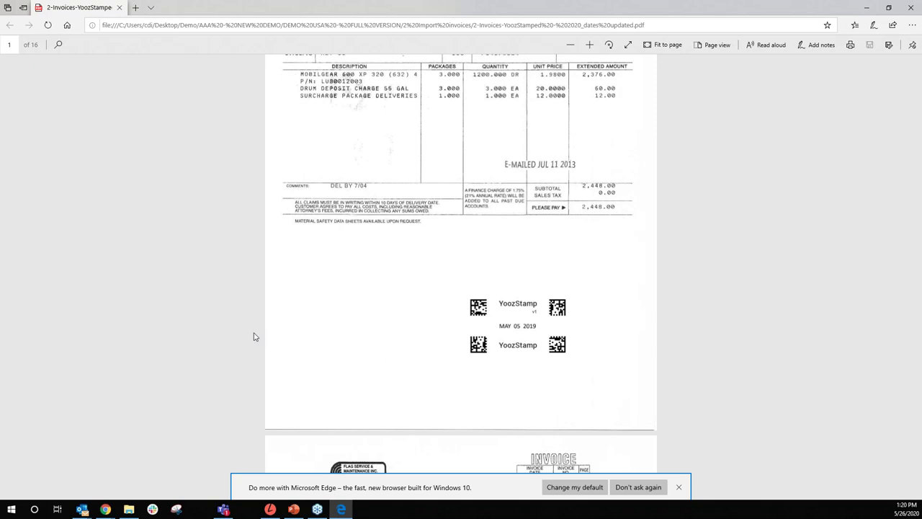
{"action": "scroll", "coordinate": [254, 336], "scroll_direction": "down", "scroll_amount": 2}
{"action": "scroll", "coordinate": [253, 337], "scroll_direction": "down", "scroll_amount": 8}
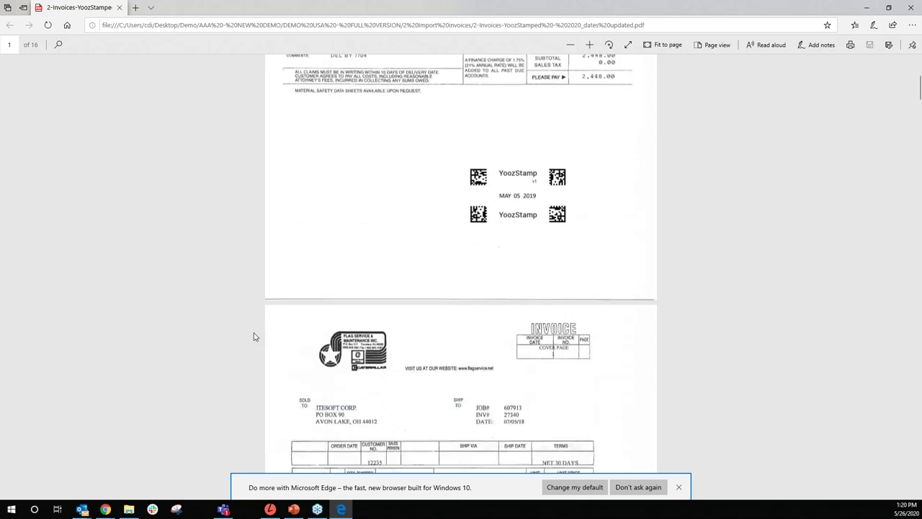
{"action": "scroll", "coordinate": [254, 336], "scroll_direction": "down", "scroll_amount": 13}
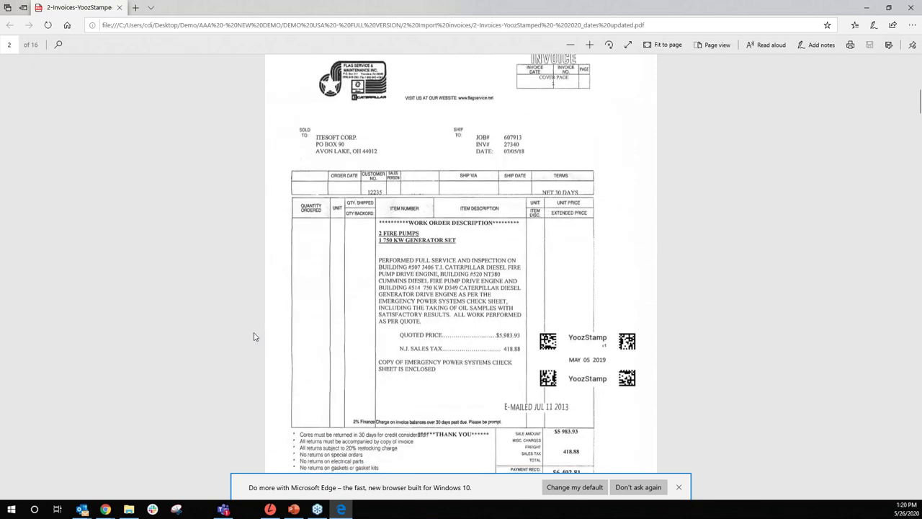
{"action": "scroll", "coordinate": [253, 336], "scroll_direction": "down", "scroll_amount": 15}
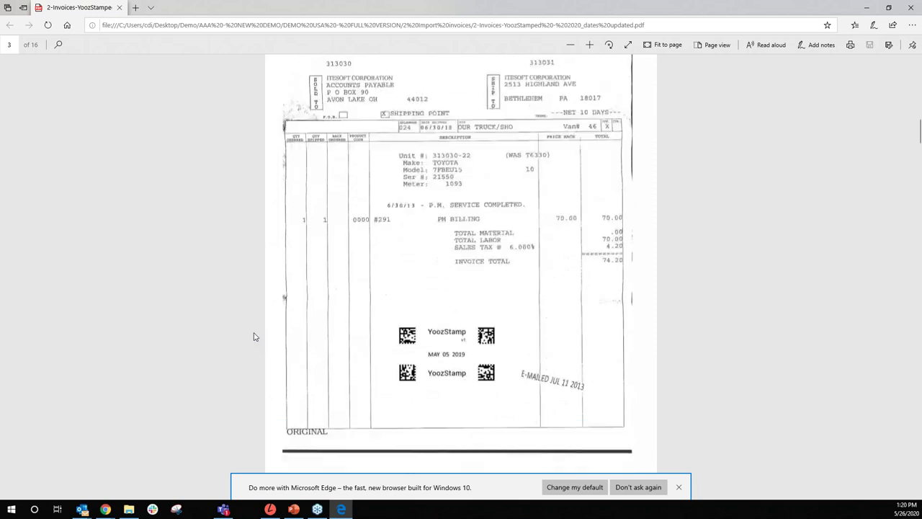
{"action": "scroll", "coordinate": [253, 336], "scroll_direction": "down", "scroll_amount": 15}
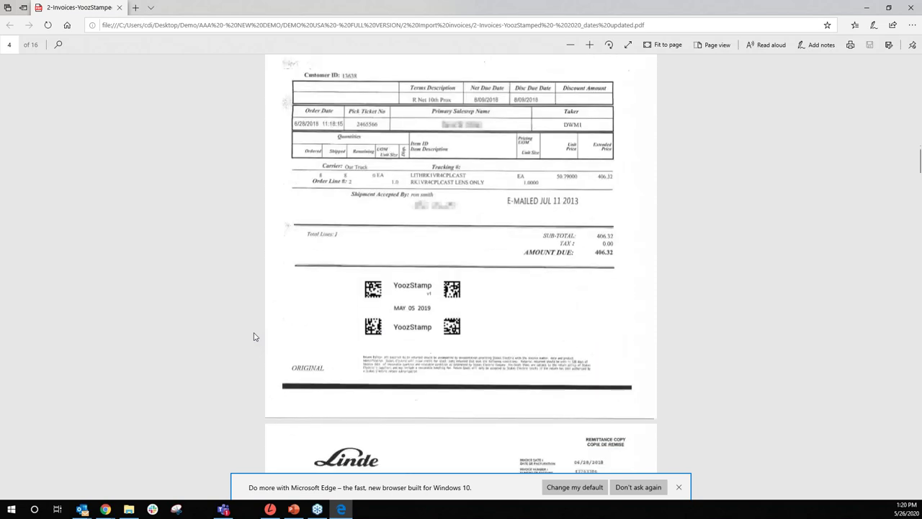
{"action": "scroll", "coordinate": [254, 336], "scroll_direction": "down", "scroll_amount": 15}
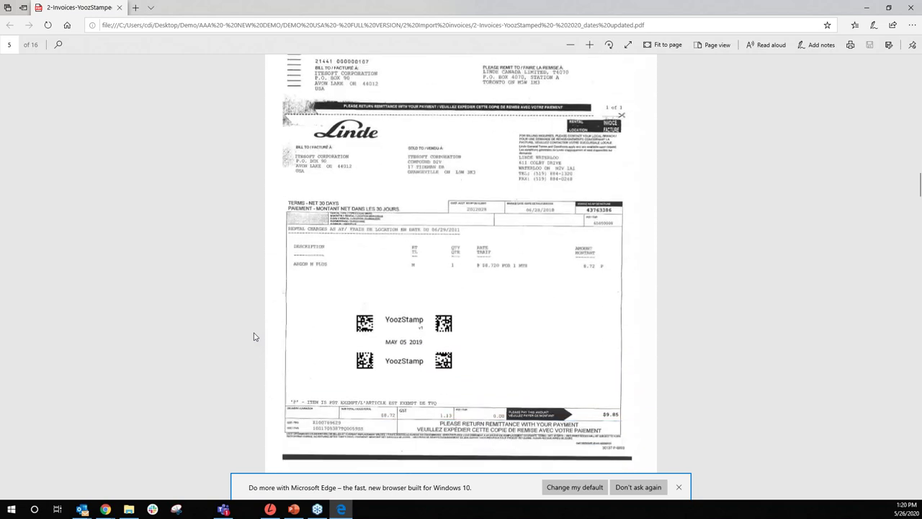
{"action": "scroll", "coordinate": [254, 336], "scroll_direction": "down", "scroll_amount": 5}
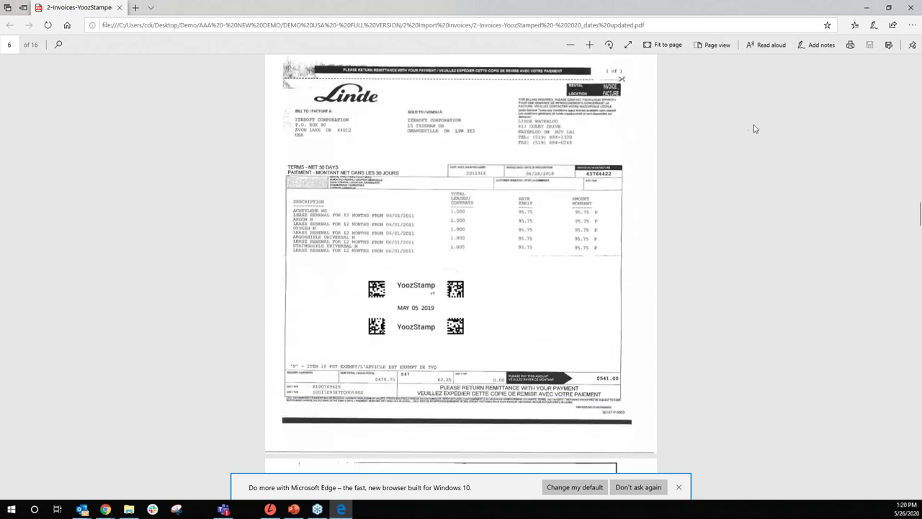
{"action": "left_click", "coordinate": [909, 8]}
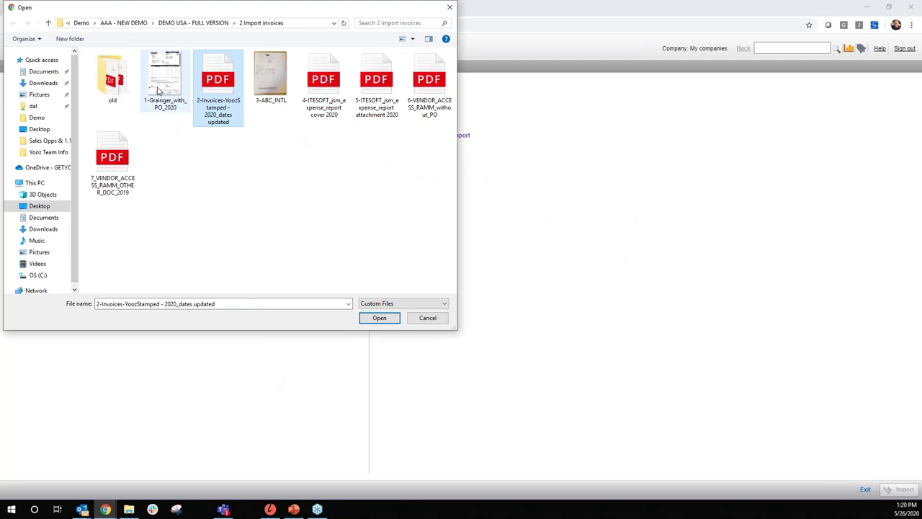
Load files 1-Grainger_with_PO_2020, 2-Invoices-YoozStamped, 3-ABC_INTL and 4-ITESOFT_jsm_expense_report cover 2020 into the import form.
{"action": "left_click", "coordinate": [160, 90]}
{"action": "left_click", "coordinate": [312, 94], "text": "shift"}
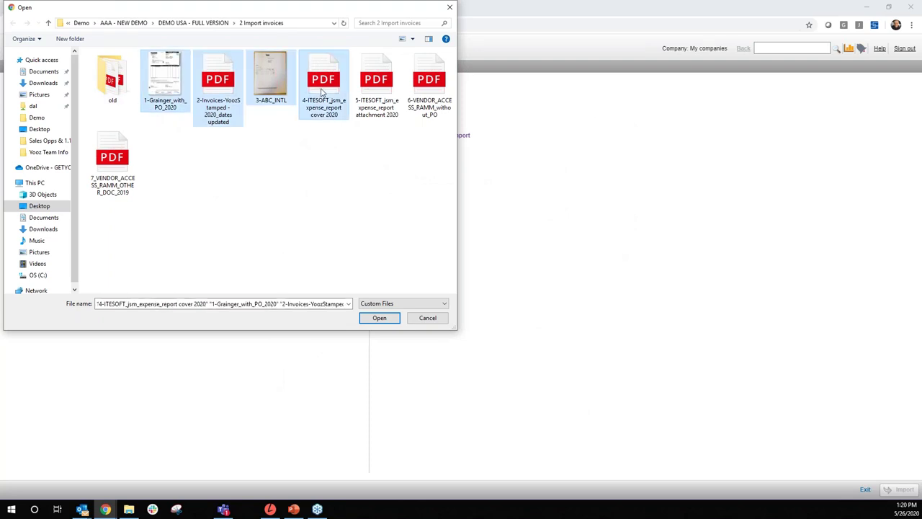
{"action": "left_click", "coordinate": [376, 318]}
Set the import's company to USA YOOZDEMO and its document type to Payable invoice.
{"action": "left_click", "coordinate": [200, 199]}
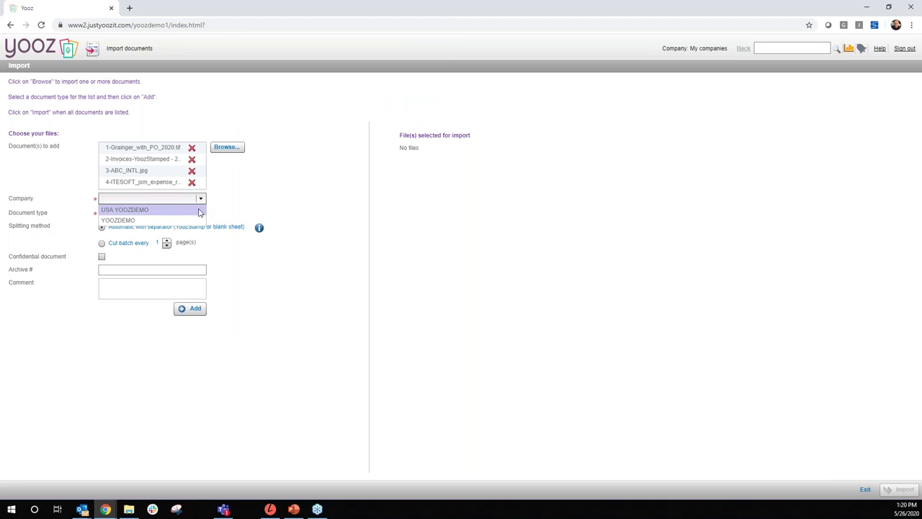
{"action": "left_click", "coordinate": [199, 210]}
{"action": "left_click", "coordinate": [200, 213]}
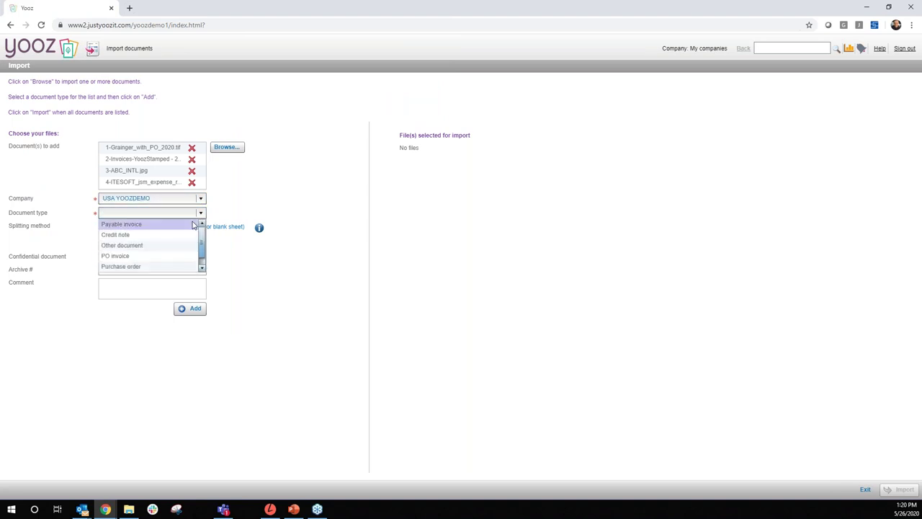
{"action": "left_click", "coordinate": [193, 225]}
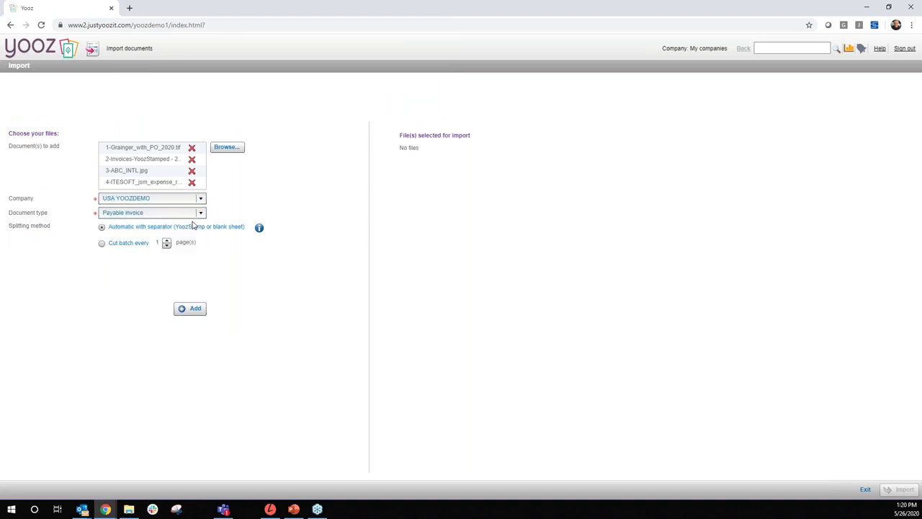
Add the four files to the import, import them all despite being duplicates, and return to the home page.
{"action": "left_click", "coordinate": [197, 311]}
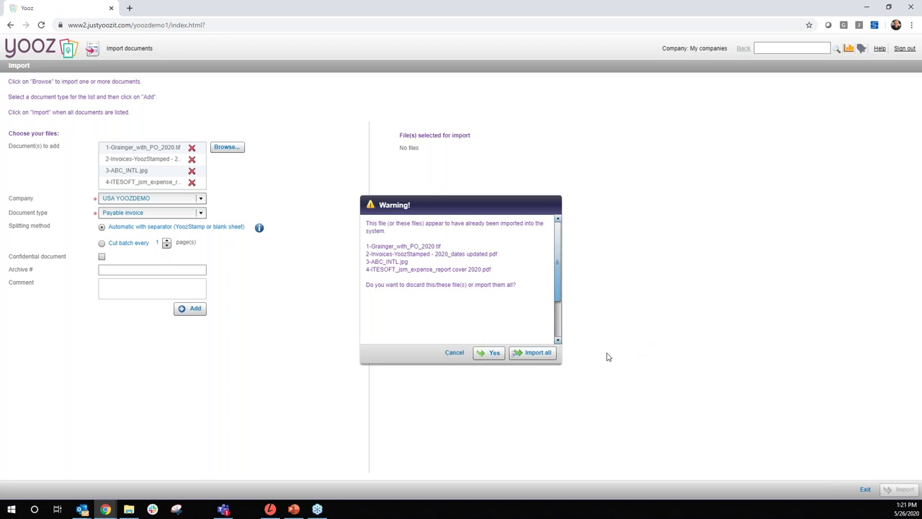
{"action": "left_click", "coordinate": [536, 352]}
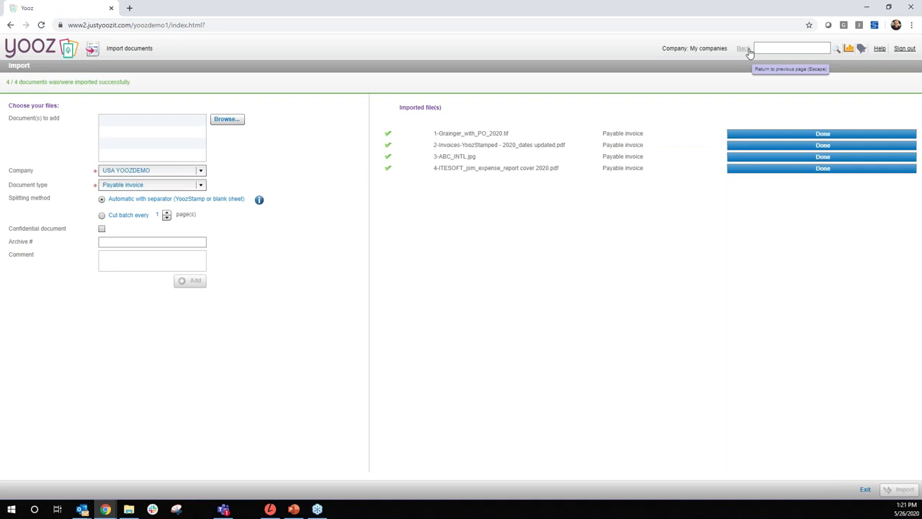
{"action": "left_click", "coordinate": [748, 50]}
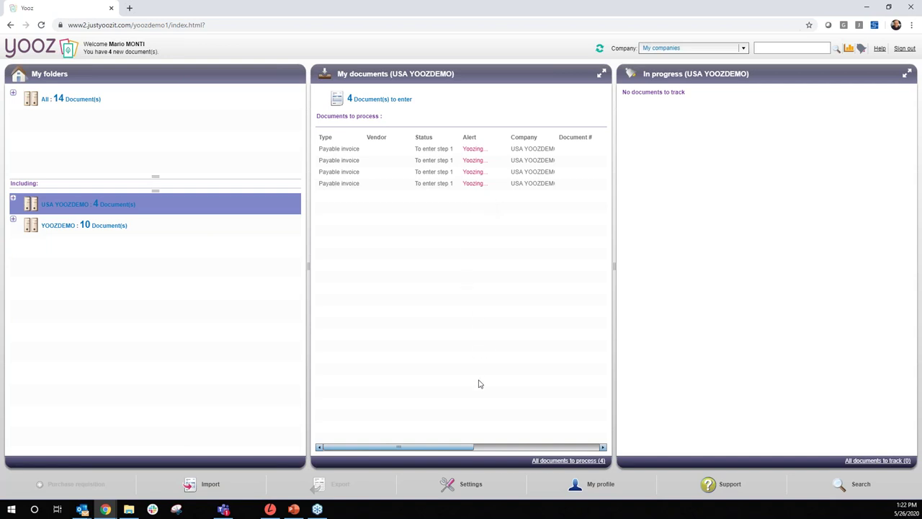
Open the startup wizard's Organizations settings and examine the address columns in the list of managed companies.
{"action": "left_click", "coordinate": [458, 484]}
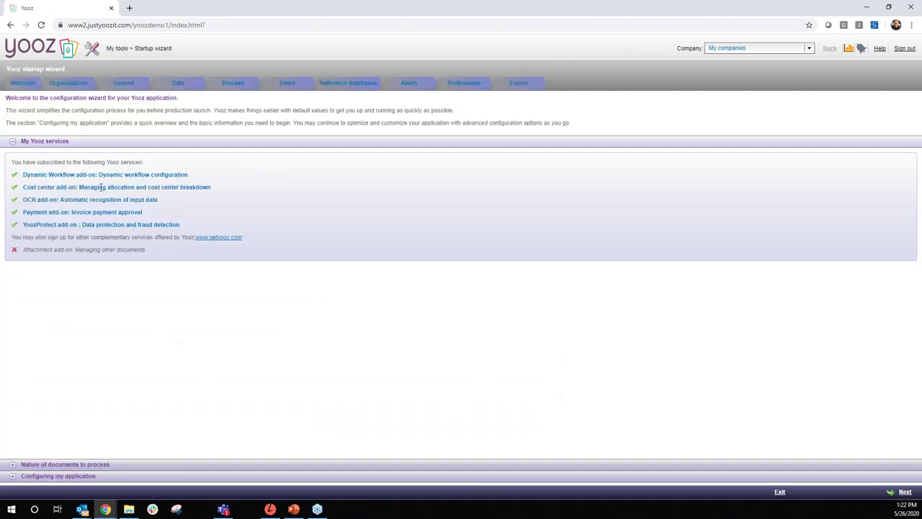
{"action": "left_click", "coordinate": [76, 84]}
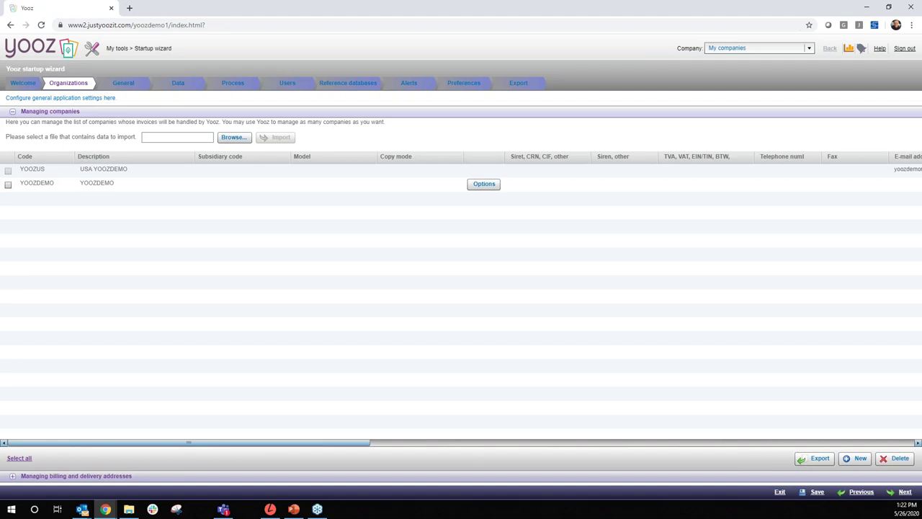
{"action": "left_click_drag", "start_coordinate": [194, 444], "coordinate": [343, 449]}
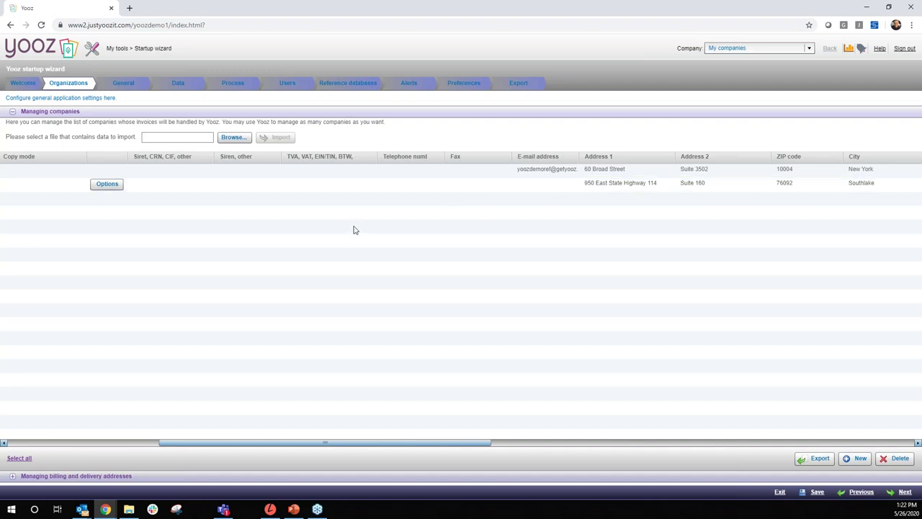
Open the Process settings and examine the workflow types, the entry phase's step-number options and its Auto entry route.
{"action": "left_click", "coordinate": [233, 85]}
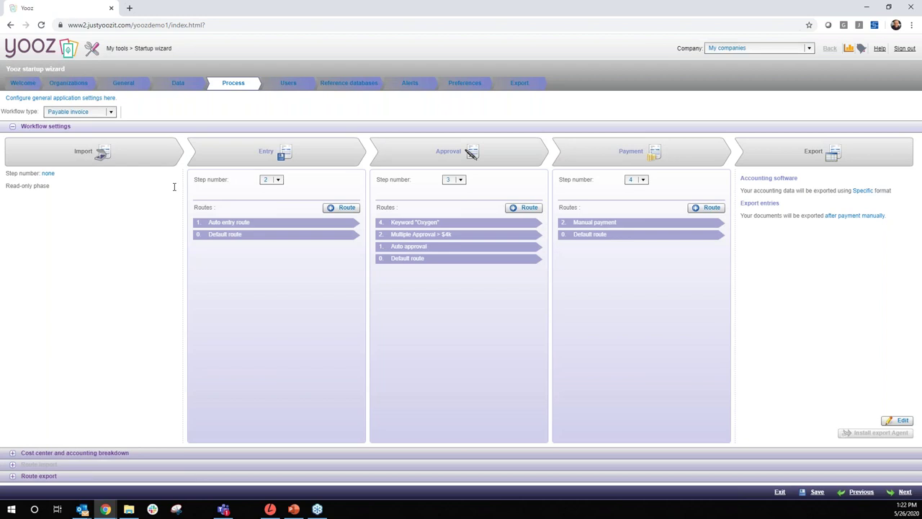
{"action": "left_click", "coordinate": [111, 113]}
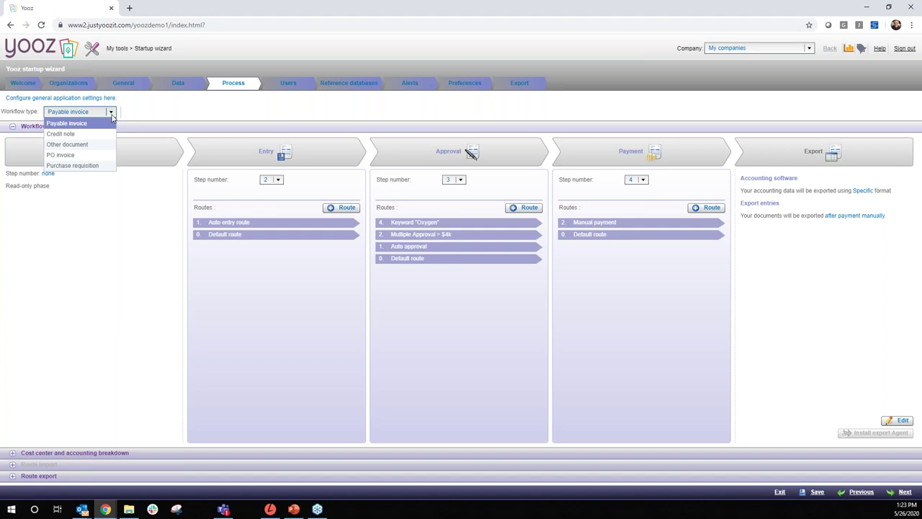
{"action": "left_click", "coordinate": [112, 113]}
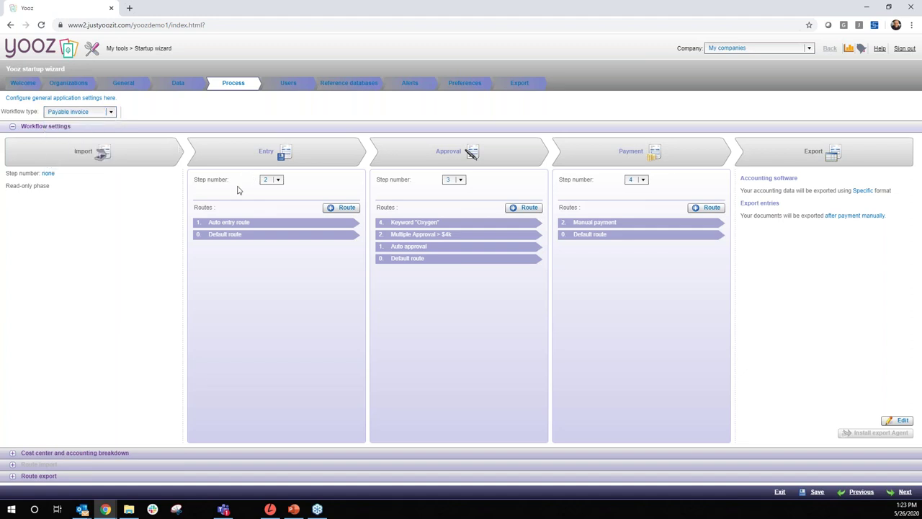
{"action": "left_click", "coordinate": [279, 181]}
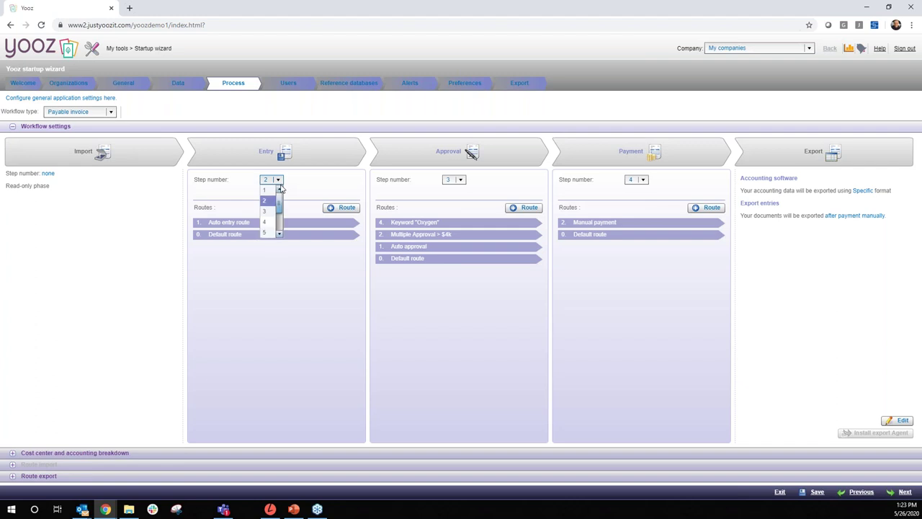
{"action": "left_click_drag", "start_coordinate": [280, 205], "coordinate": [284, 226]}
{"action": "left_click", "coordinate": [286, 225]}
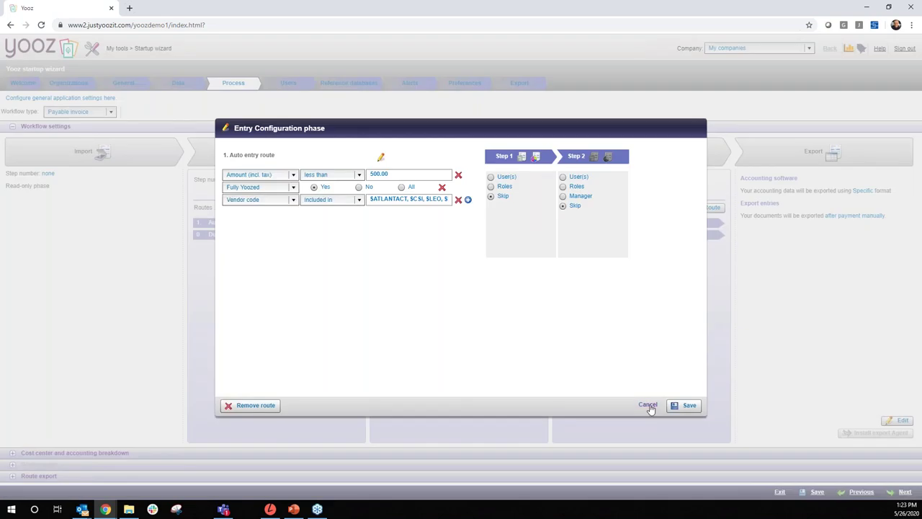
{"action": "left_click", "coordinate": [649, 405]}
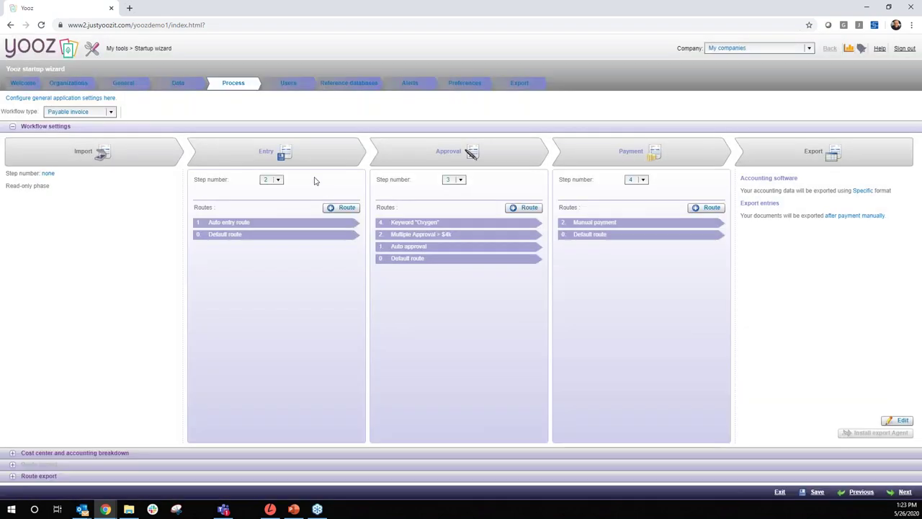
Examine the available step numbers for the payable invoice workflow's approval phase.
{"action": "left_click", "coordinate": [461, 181]}
{"action": "scroll", "coordinate": [463, 216], "scroll_direction": "down", "scroll_amount": 2}
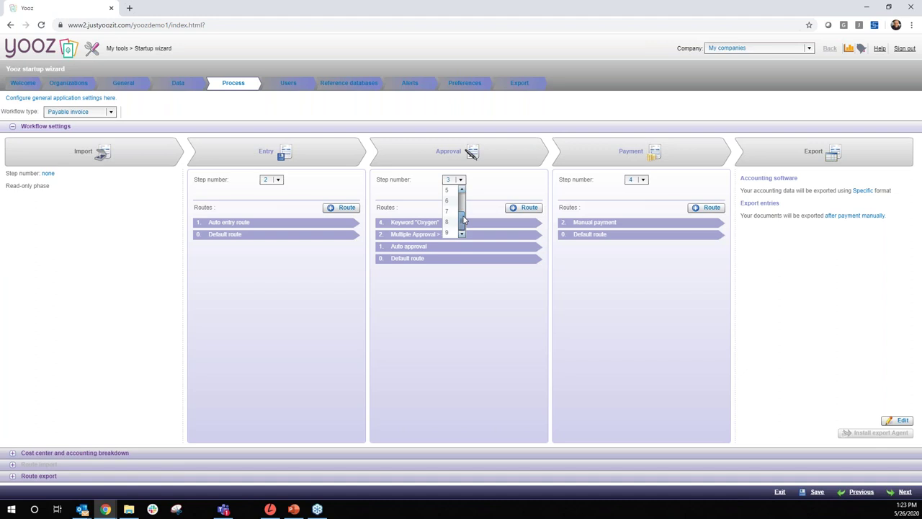
{"action": "left_click", "coordinate": [490, 181]}
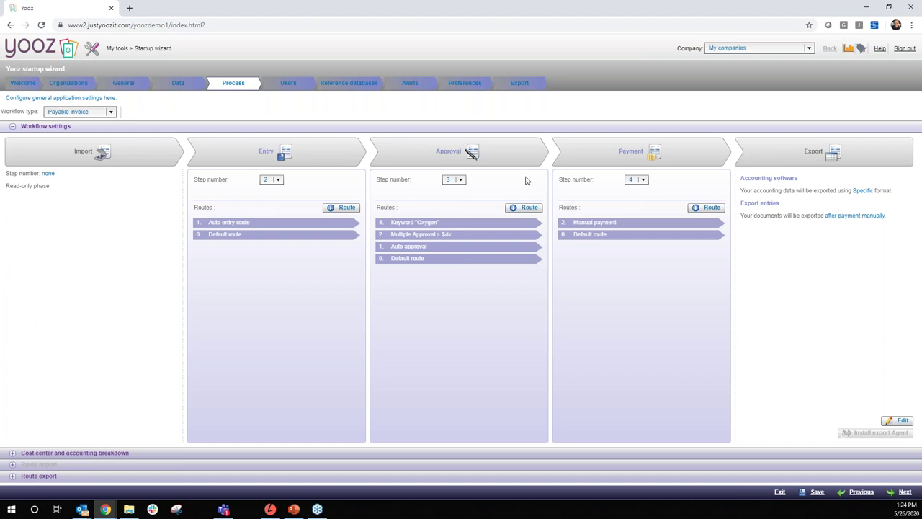
Open the Alerts settings and examine the notification frequencies, reminders, escalation conditions and assigned delegations.
{"action": "left_click", "coordinate": [413, 85]}
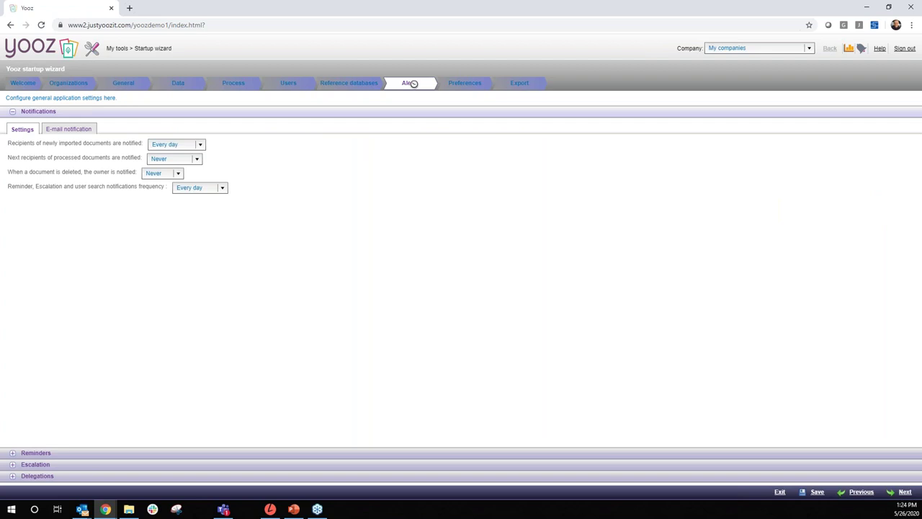
{"action": "left_click", "coordinate": [204, 146]}
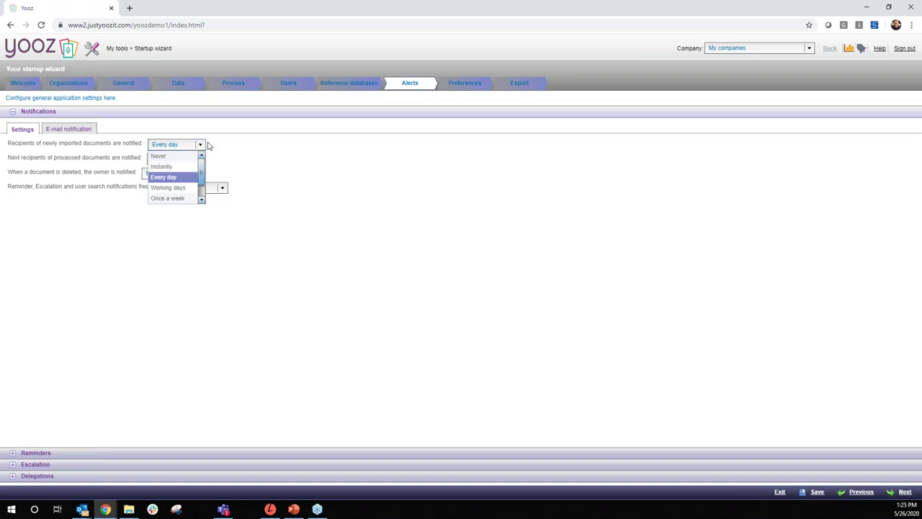
{"action": "left_click", "coordinate": [201, 146]}
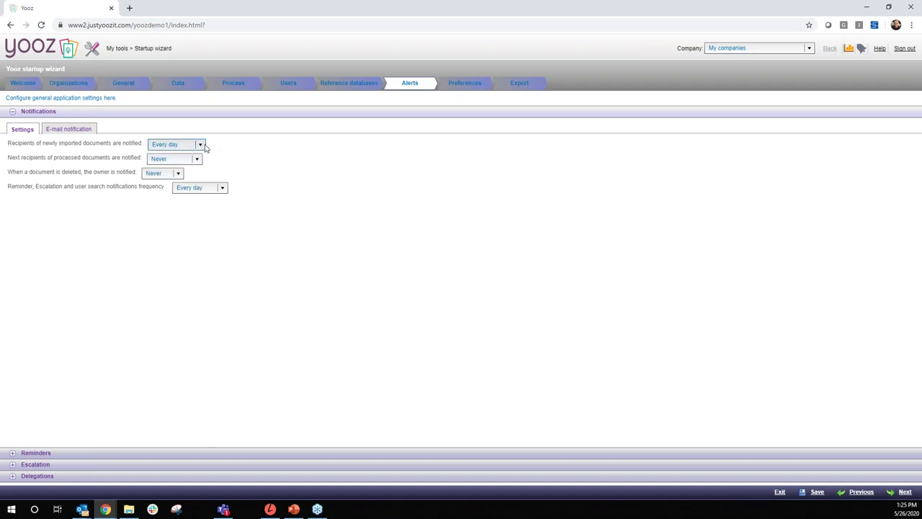
{"action": "left_click", "coordinate": [244, 453]}
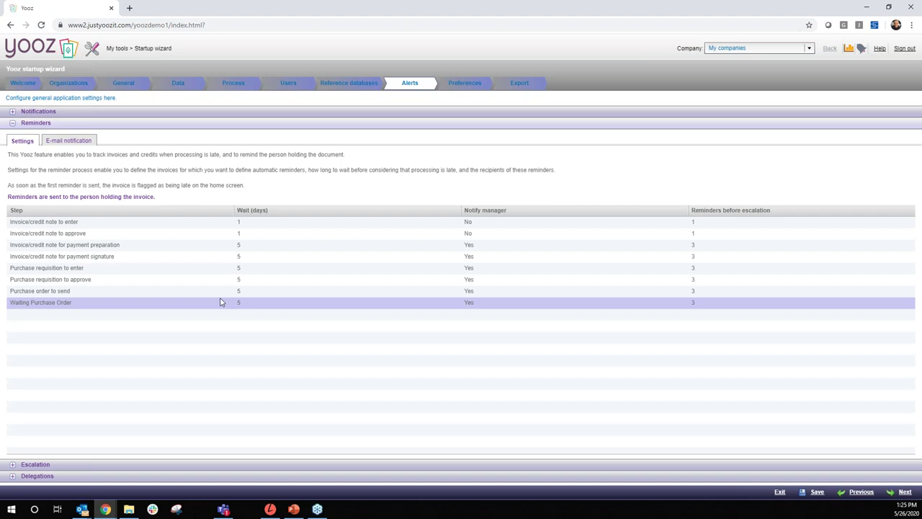
{"action": "left_click", "coordinate": [187, 468]}
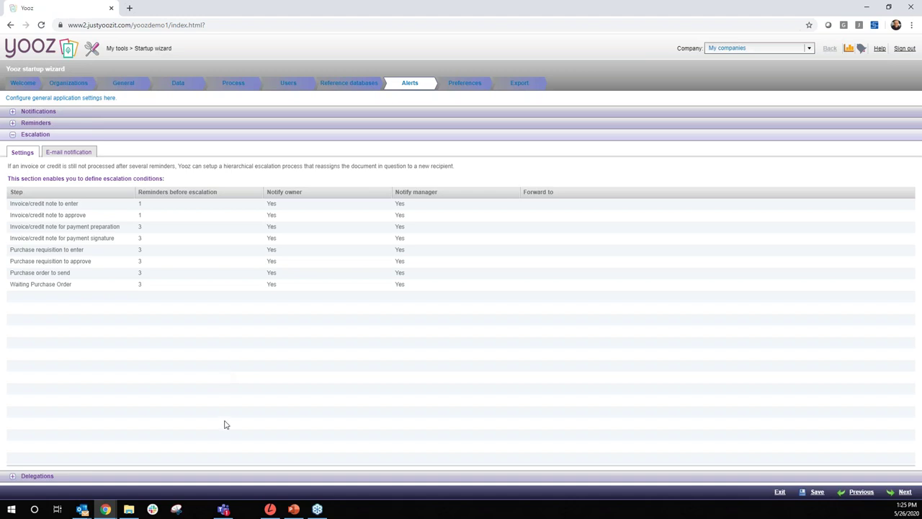
{"action": "left_click", "coordinate": [236, 476]}
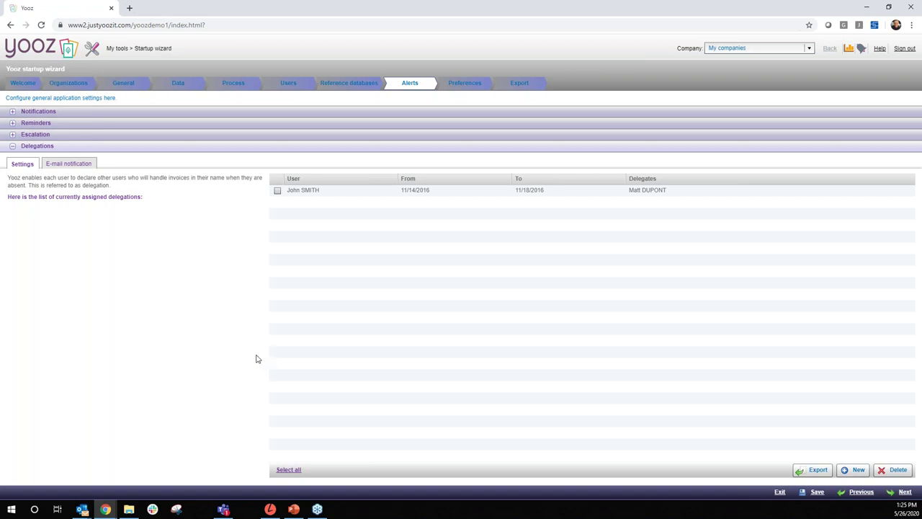
Return to the home page, open the ABC INTL payable invoice and check its AP account and invoice date.
{"action": "left_click", "coordinate": [829, 51]}
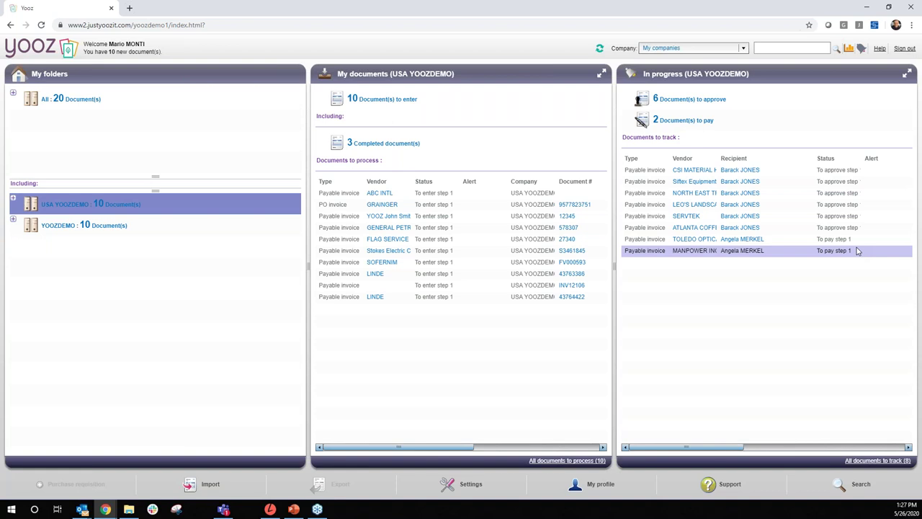
{"action": "left_click", "coordinate": [382, 200]}
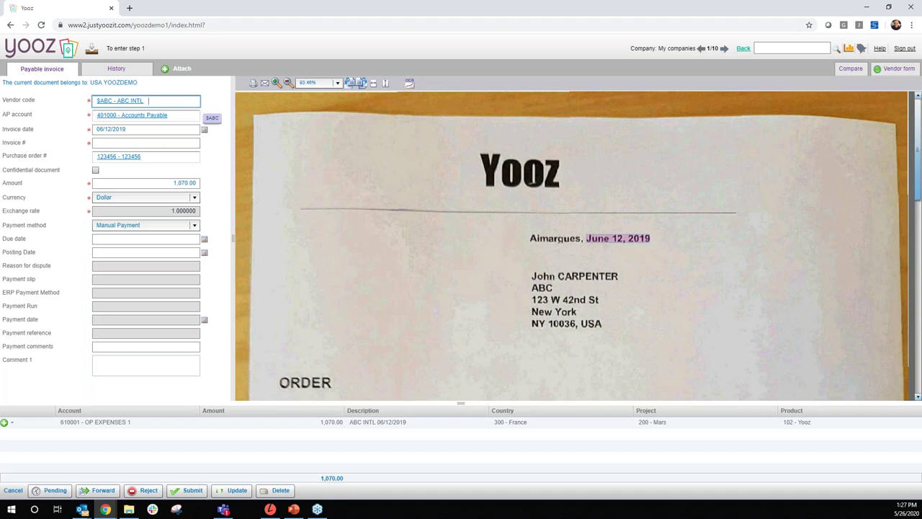
{"action": "scroll", "coordinate": [263, 162], "scroll_direction": "down", "scroll_amount": 3}
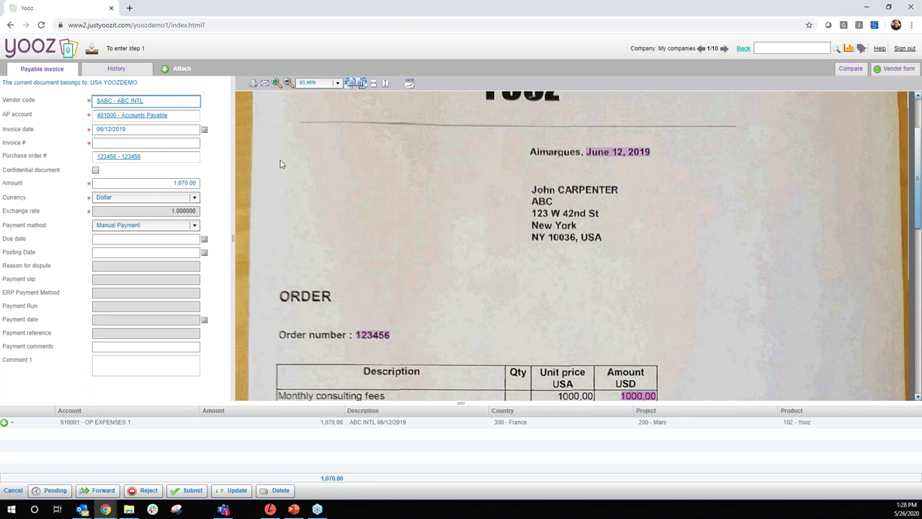
{"action": "left_click", "coordinate": [199, 117]}
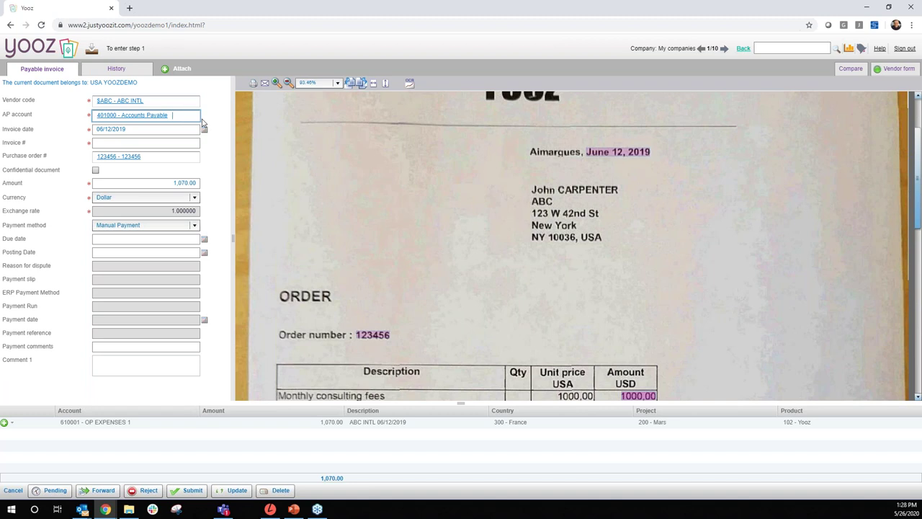
{"action": "key", "text": "Tab"}
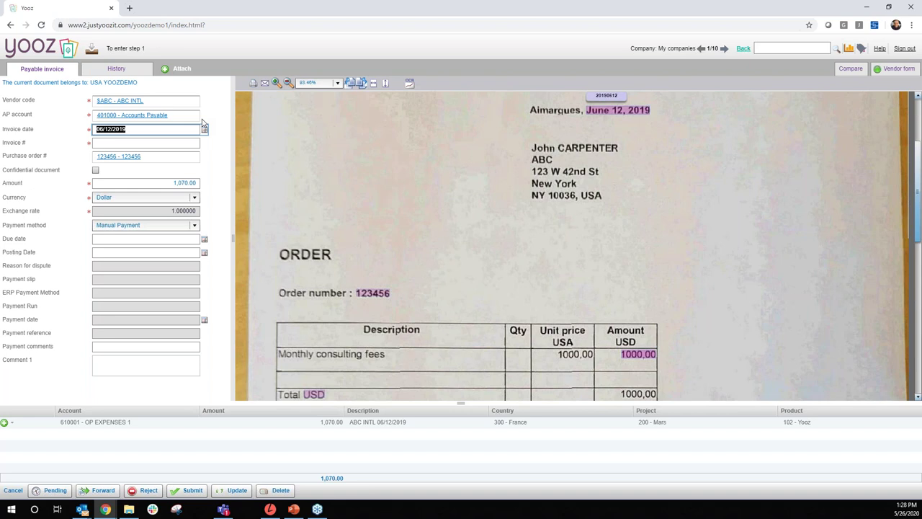
{"action": "key", "text": "Tab"}
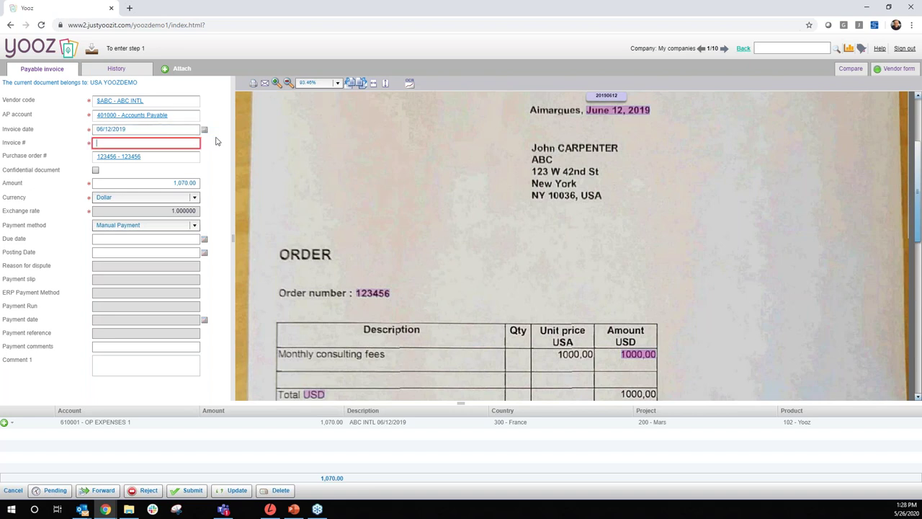
Fill in the invoice number by capturing the order number from the scanned document and appending INV.
{"action": "scroll", "coordinate": [428, 240], "scroll_direction": "down", "scroll_amount": 3}
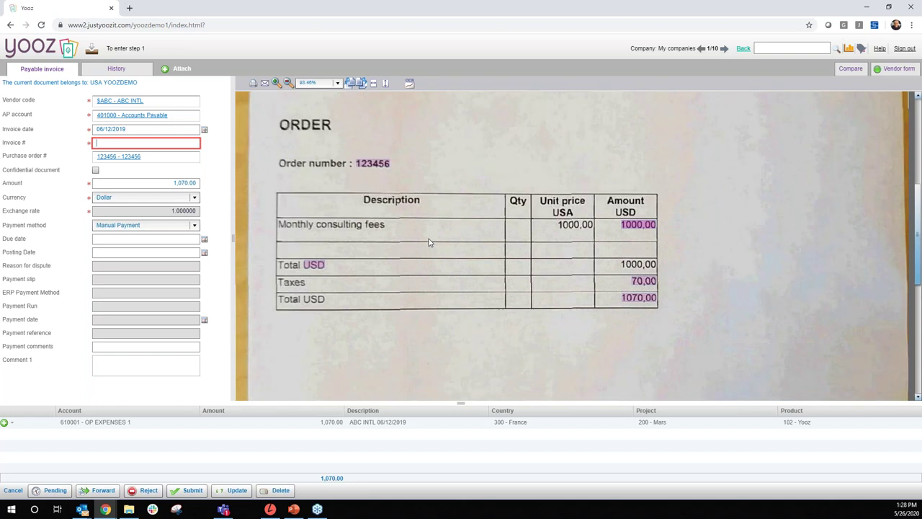
{"action": "scroll", "coordinate": [428, 243], "scroll_direction": "down", "scroll_amount": 5}
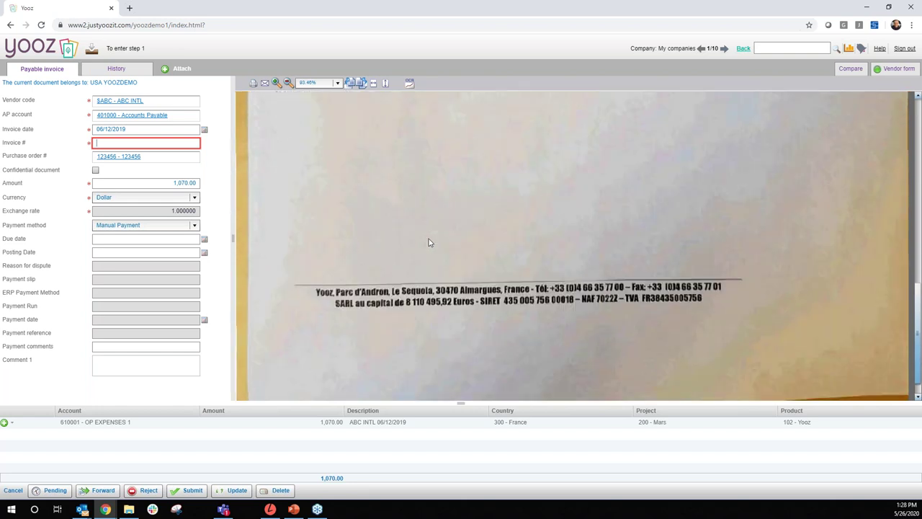
{"action": "scroll", "coordinate": [429, 243], "scroll_direction": "up", "scroll_amount": 6}
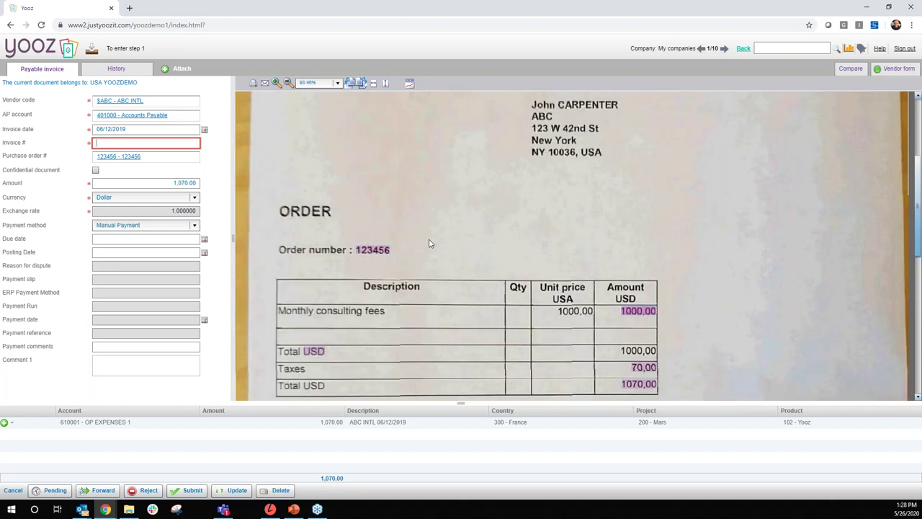
{"action": "left_click", "coordinate": [373, 255]}
{"action": "type", "text": "IV"}
{"action": "type", "text": "NV"}
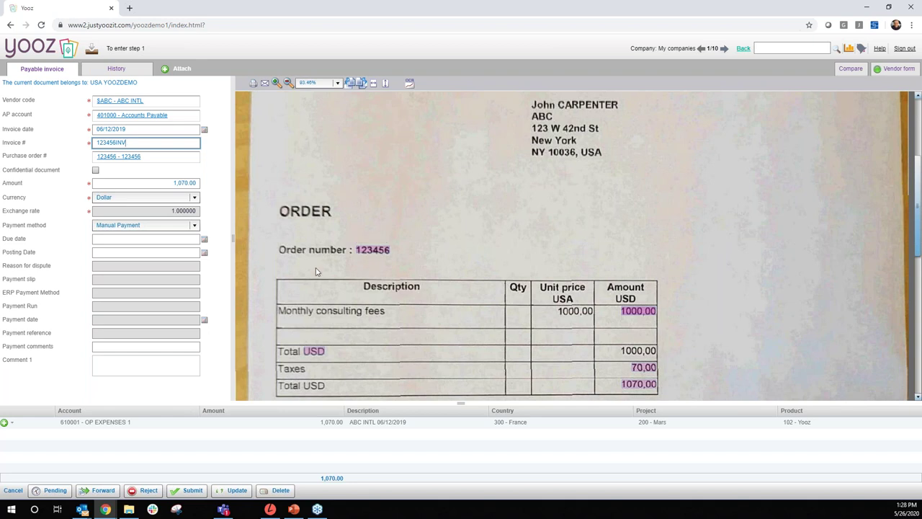
Check the ABC INTL invoice's purchase order and accounting line, and submit the invoice to the proposed buyer.
{"action": "key", "text": "Tab"}
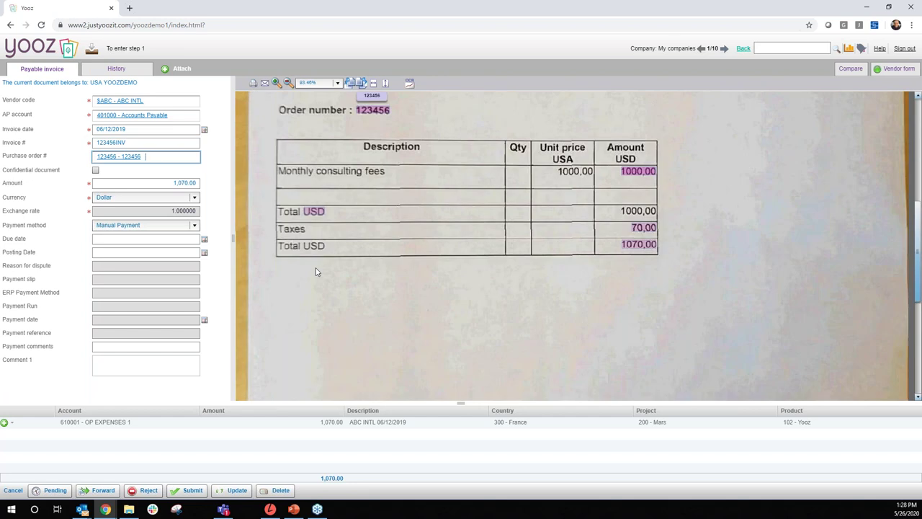
{"action": "key", "text": "Tab"}
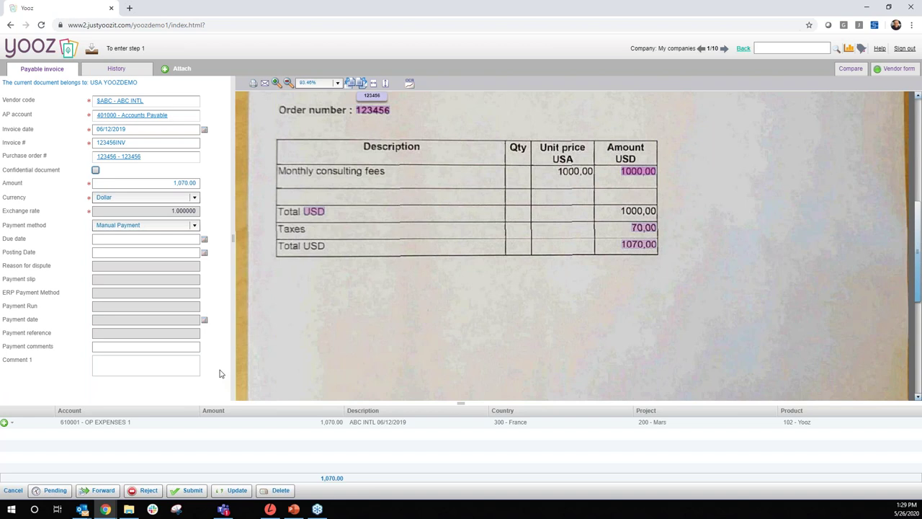
{"action": "scroll", "coordinate": [265, 364], "scroll_direction": "up", "scroll_amount": 5}
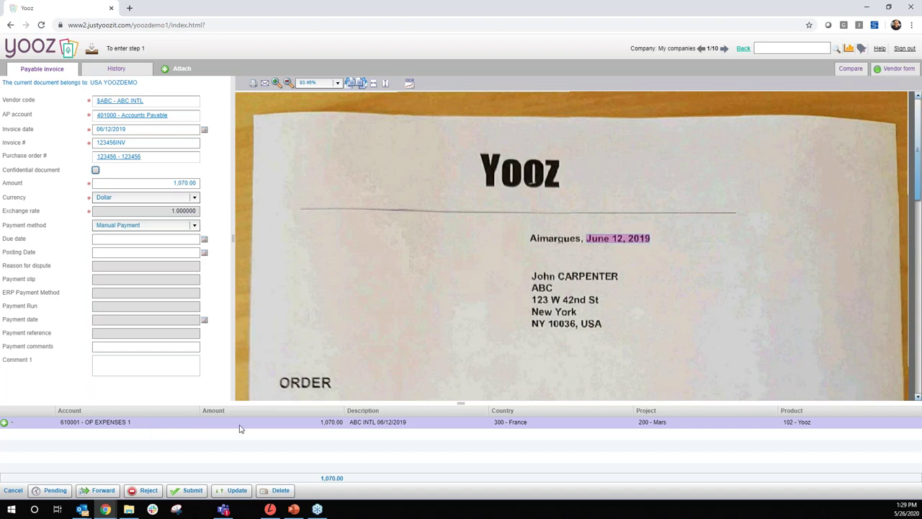
{"action": "left_click", "coordinate": [283, 426]}
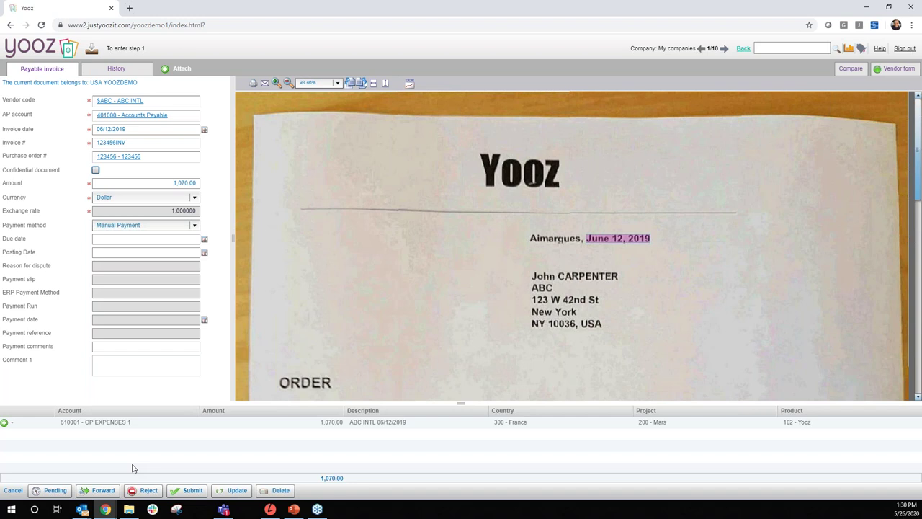
{"action": "left_click", "coordinate": [189, 492]}
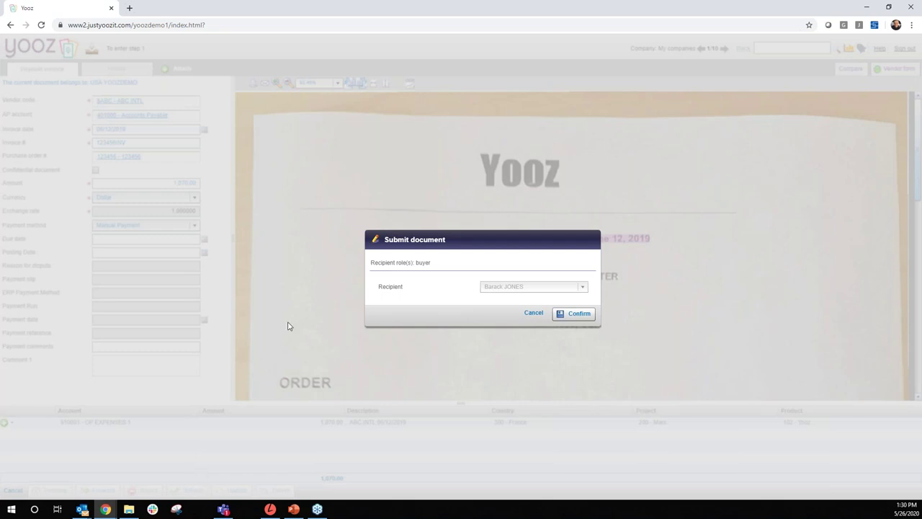
{"action": "left_click", "coordinate": [576, 316]}
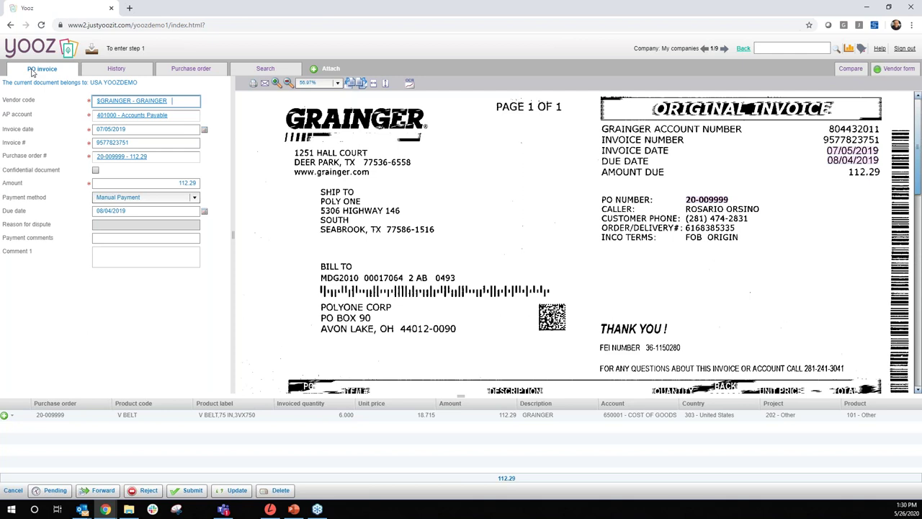
Capture the scanned sentence starting "FOR ANY QUESTIONS ABOUT THIS INVOICE OR ACCOUNT" into Comment 1 of the GRAINGER PO invoice.
{"action": "left_click", "coordinate": [164, 155]}
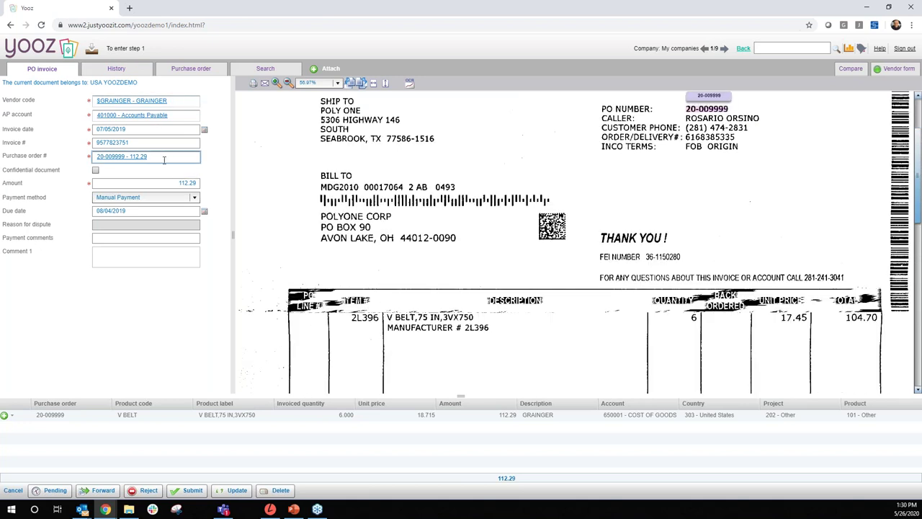
{"action": "left_click", "coordinate": [101, 419]}
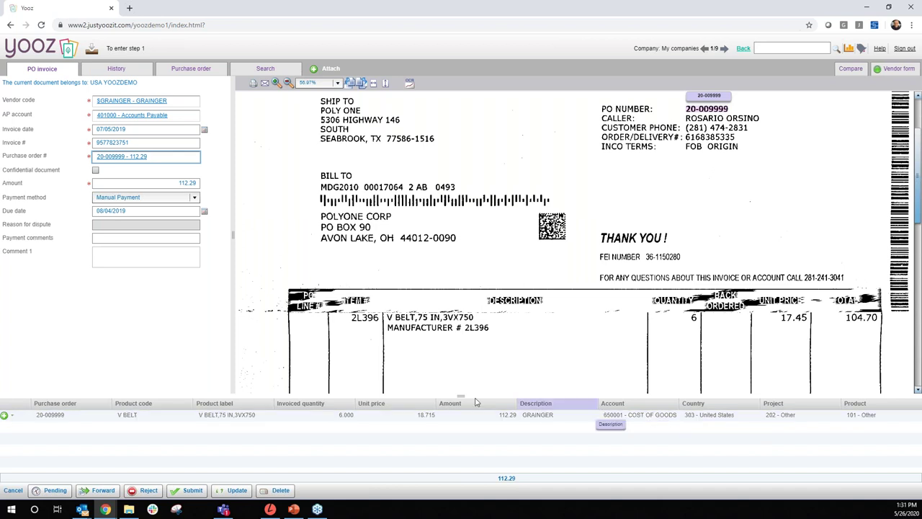
{"action": "left_click", "coordinate": [164, 263]}
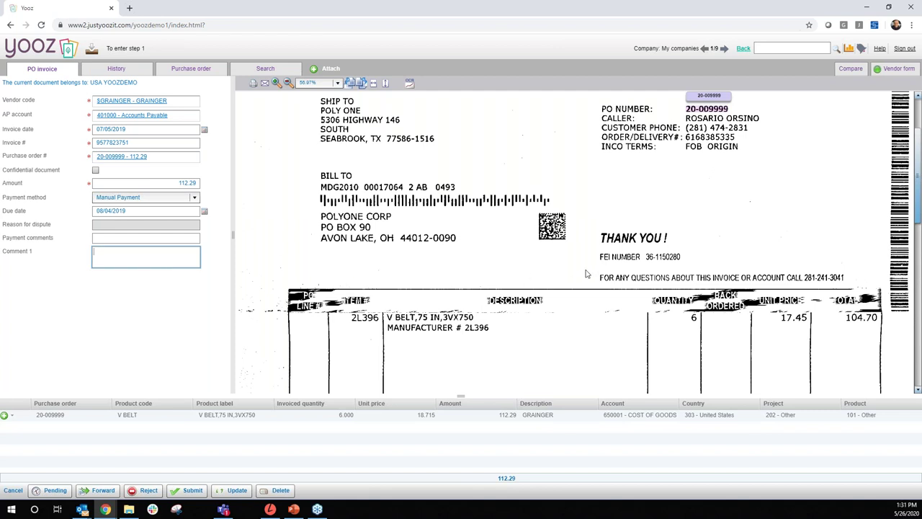
{"action": "left_click_drag", "start_coordinate": [586, 272], "coordinate": [846, 288]}
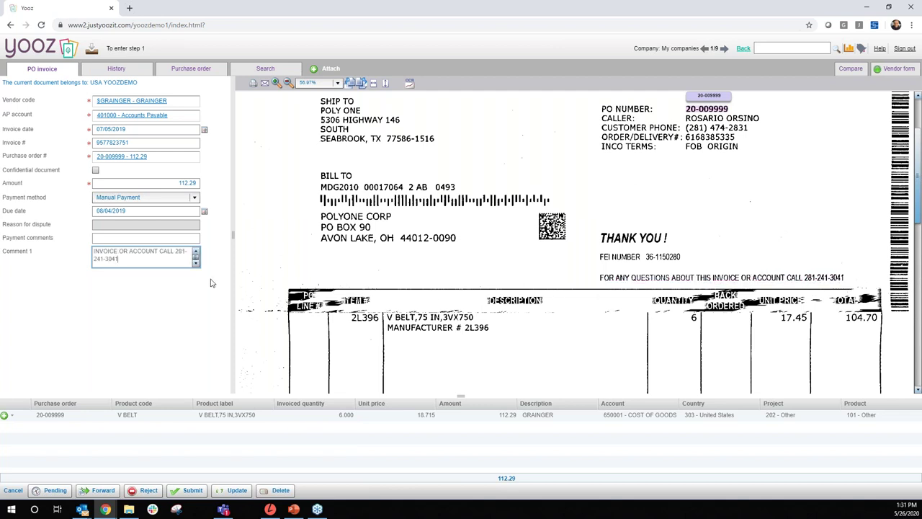
{"action": "left_click", "coordinate": [195, 251]}
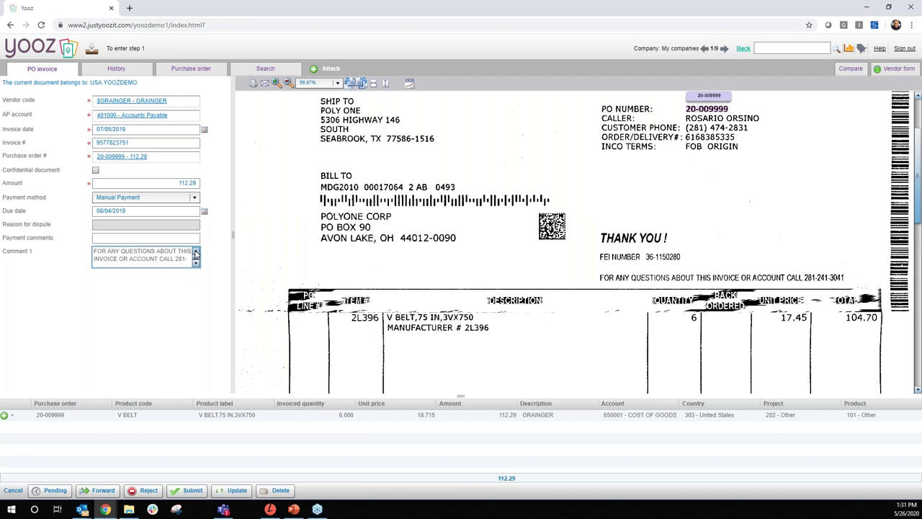
Capture the scanned FEI number with its label into Payment comments and submit the GRAINGER PO invoice to the proposed buyer.
{"action": "left_click", "coordinate": [167, 237]}
{"action": "left_click", "coordinate": [608, 257]}
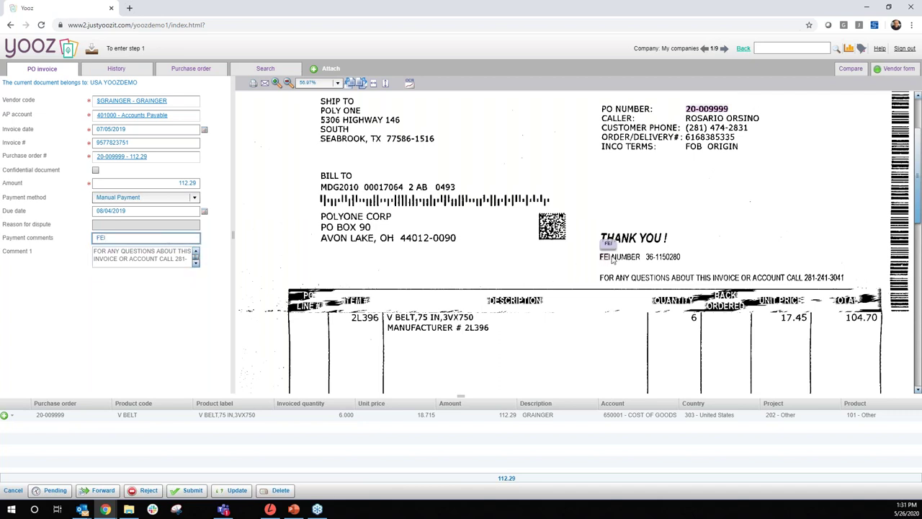
{"action": "left_click", "coordinate": [624, 257]}
{"action": "left_click", "coordinate": [655, 257]}
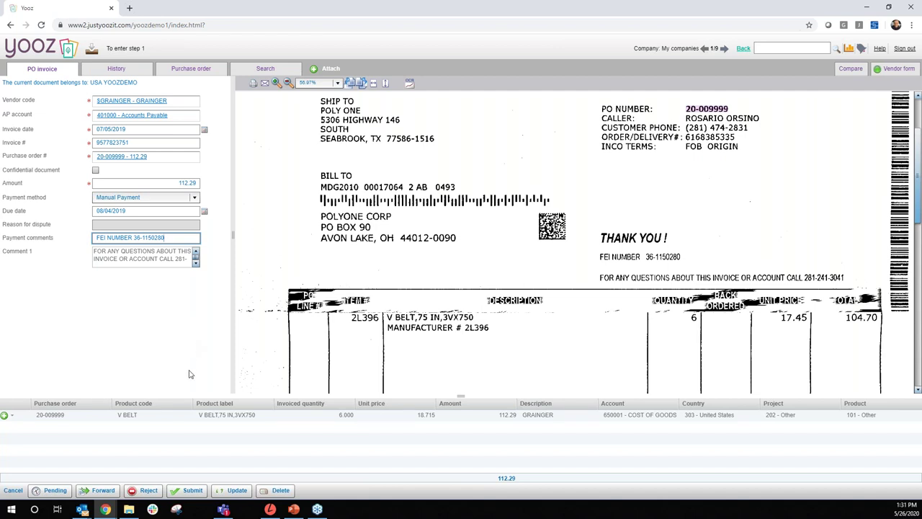
{"action": "left_click", "coordinate": [202, 492]}
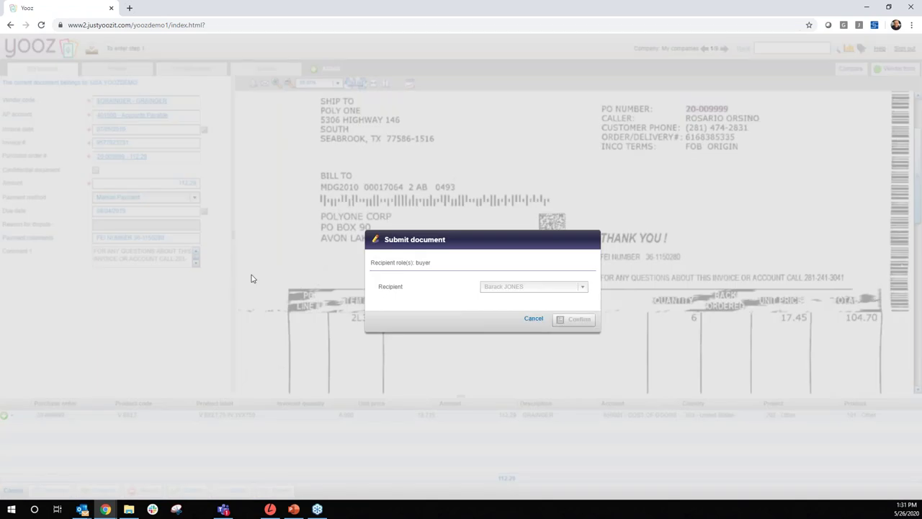
{"action": "key", "text": "Return"}
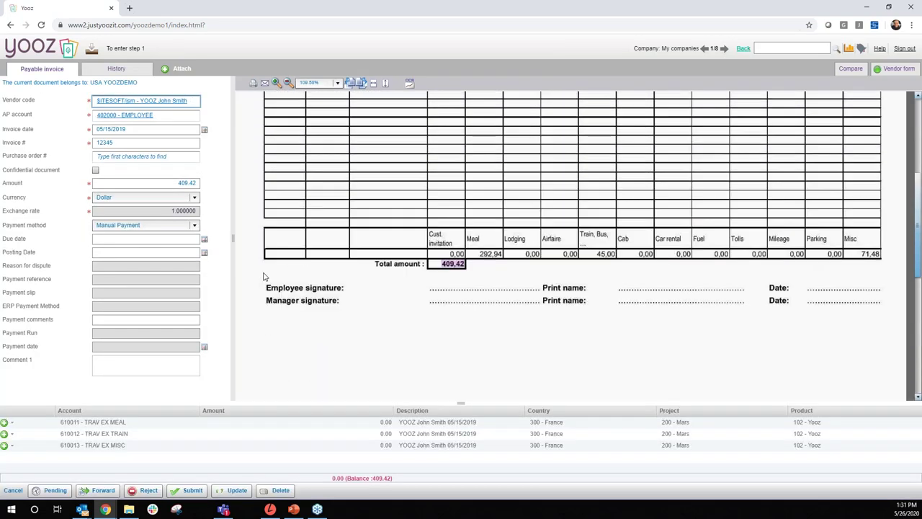
Capture the expense statement's scanned totals into its accounting lines: 292.94 for meal, 45.00 for train and 71.48 for misc.
{"action": "scroll", "coordinate": [264, 275], "scroll_direction": "up", "scroll_amount": 3}
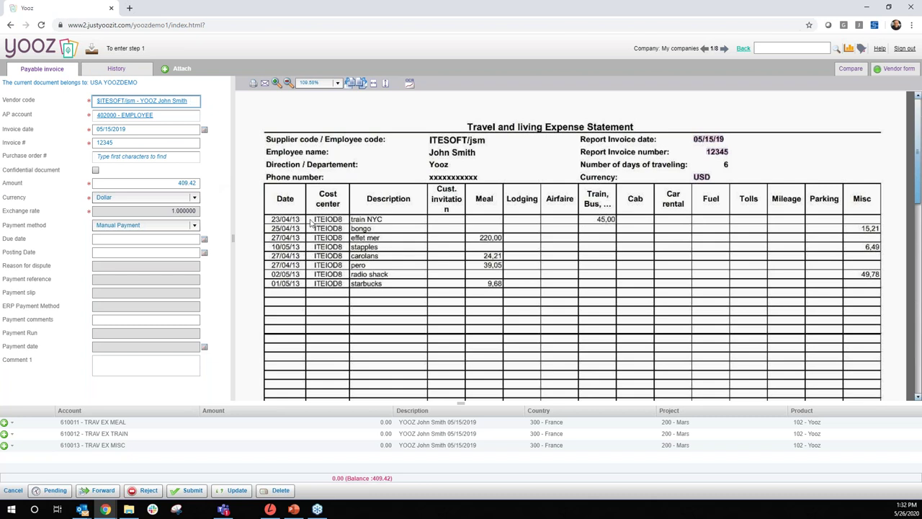
{"action": "scroll", "coordinate": [270, 252], "scroll_direction": "down", "scroll_amount": 3}
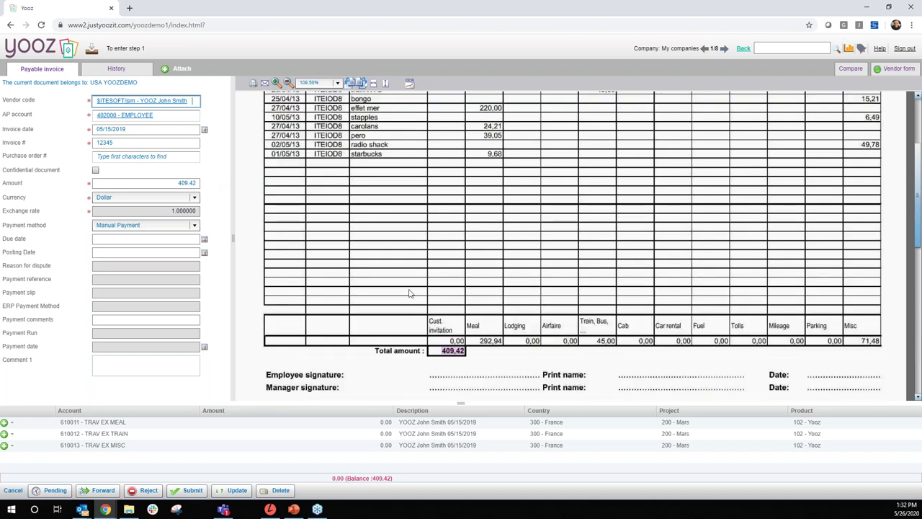
{"action": "left_click", "coordinate": [366, 426]}
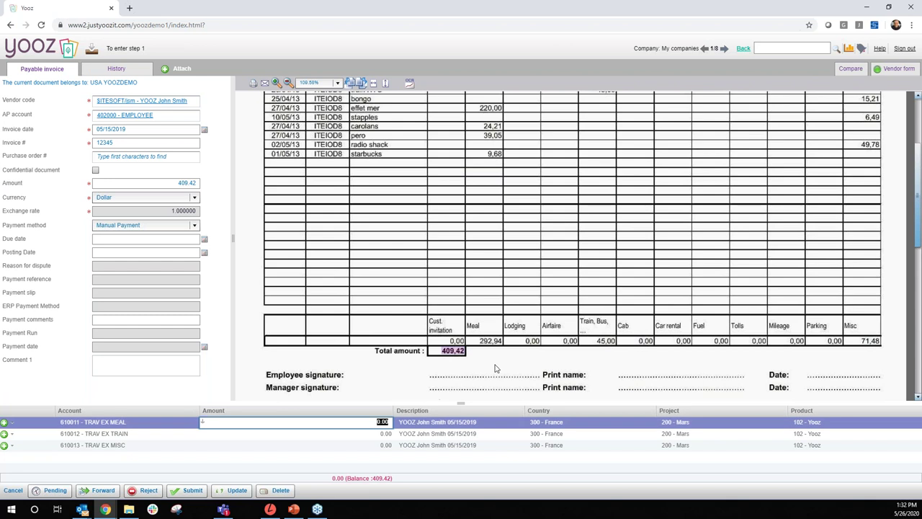
{"action": "left_click", "coordinate": [491, 341]}
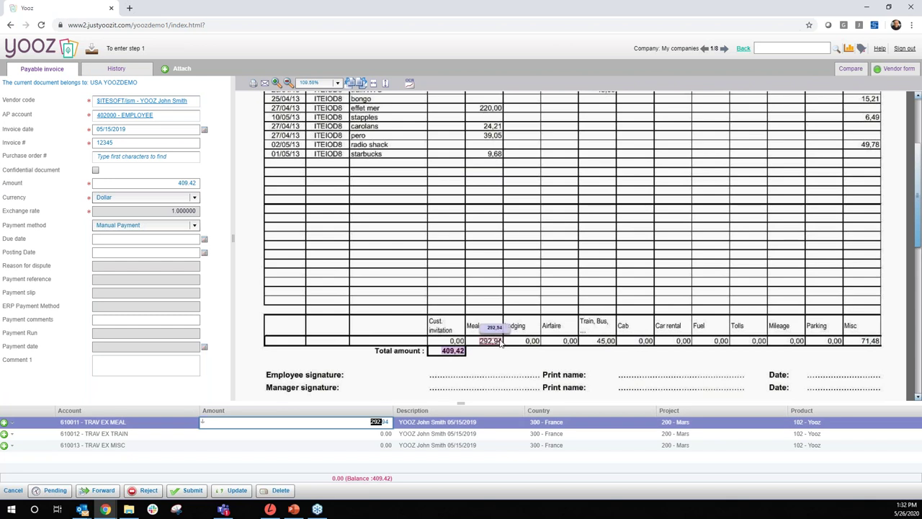
{"action": "left_click", "coordinate": [605, 342]}
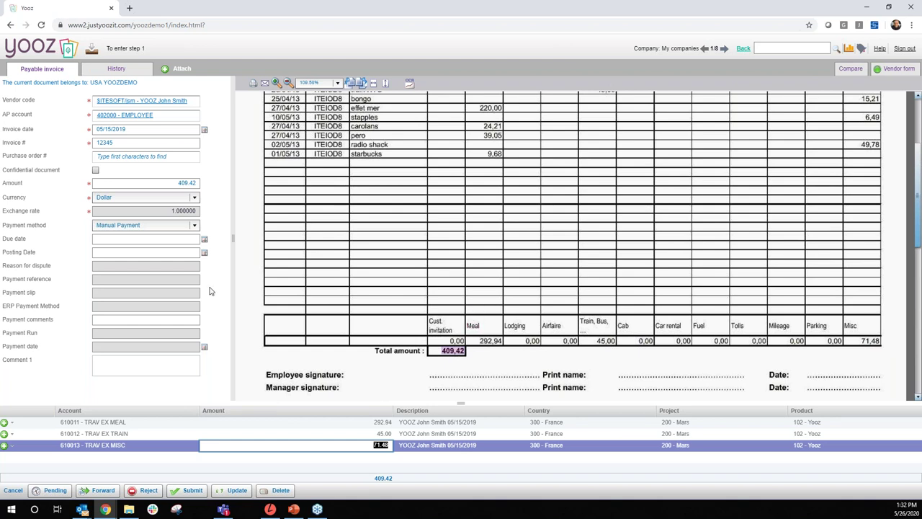
View the page for attaching documents, leave it without attaching anything, and submit the expense statement to the proposed buyer.
{"action": "left_click", "coordinate": [182, 70]}
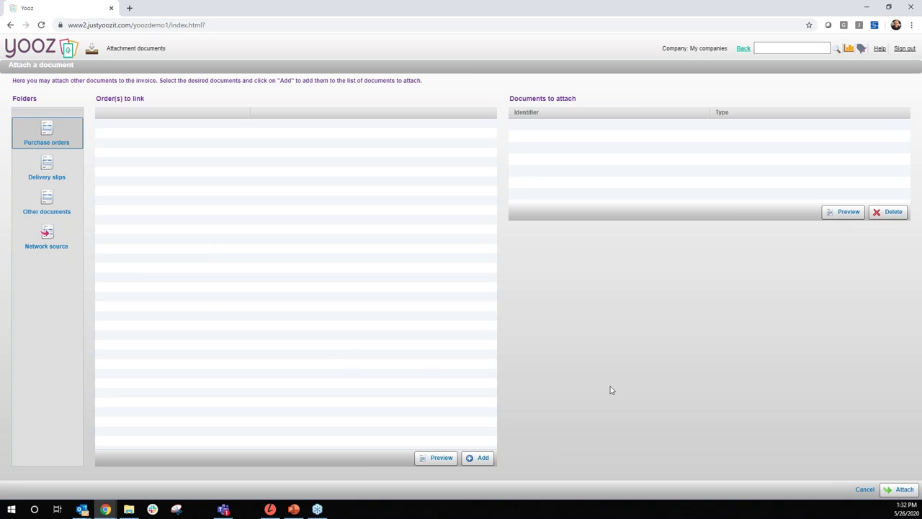
{"action": "left_click", "coordinate": [865, 489]}
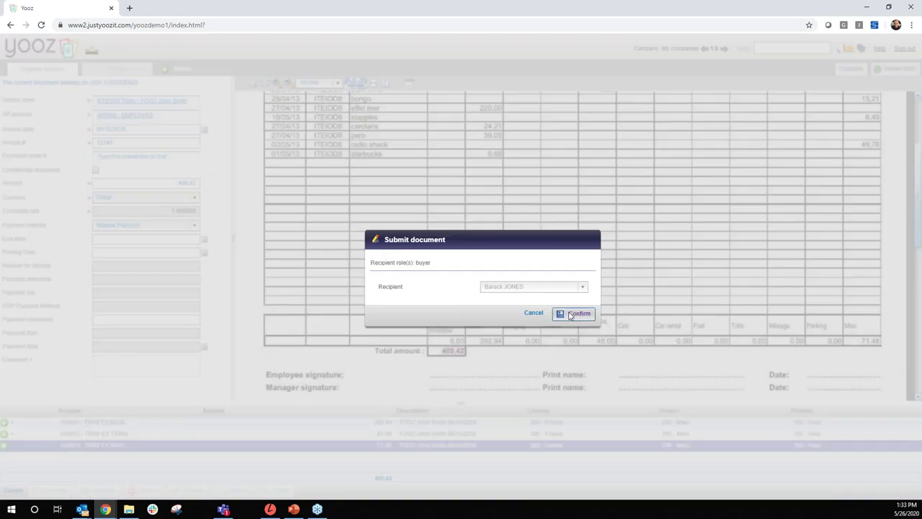
{"action": "left_click", "coordinate": [572, 314]}
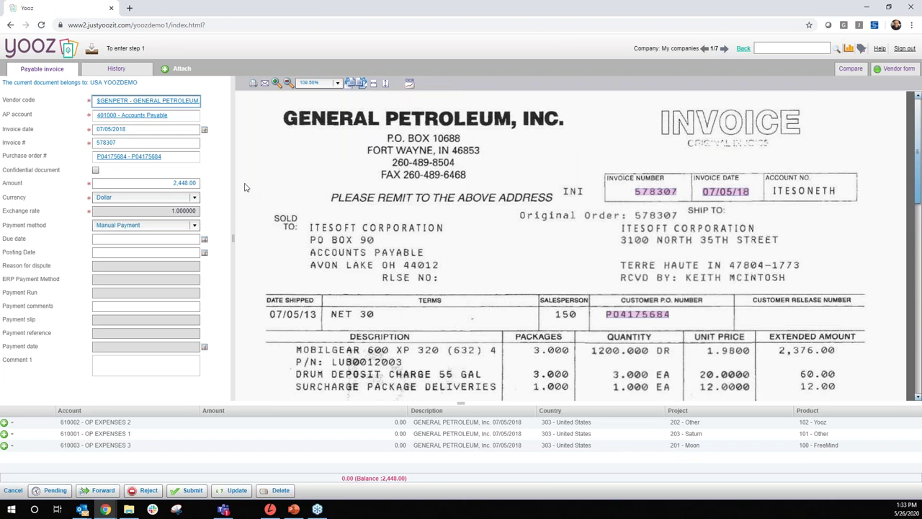
Check the GENERAL PETROLEUM invoice's AP account, date, number, amount and currency against the scan, and review its terms and item lines.
{"action": "left_click", "coordinate": [196, 115]}
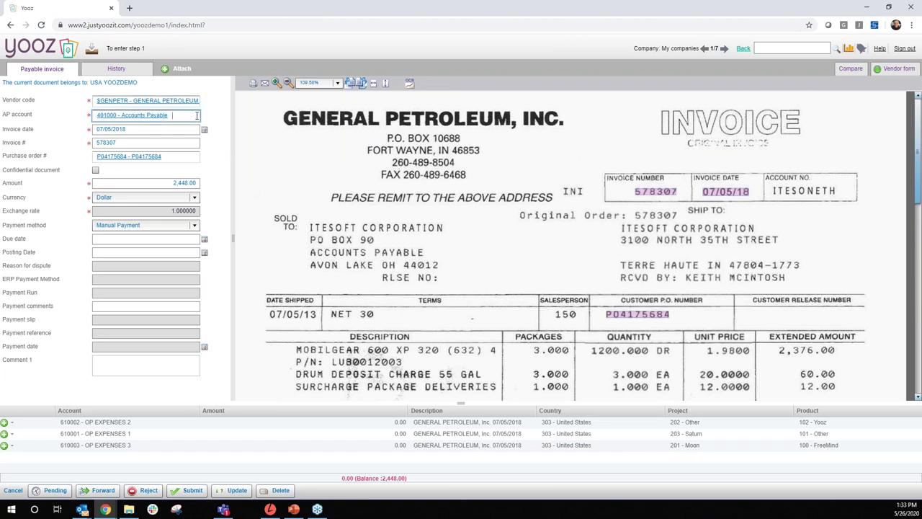
{"action": "key", "text": "Tab"}
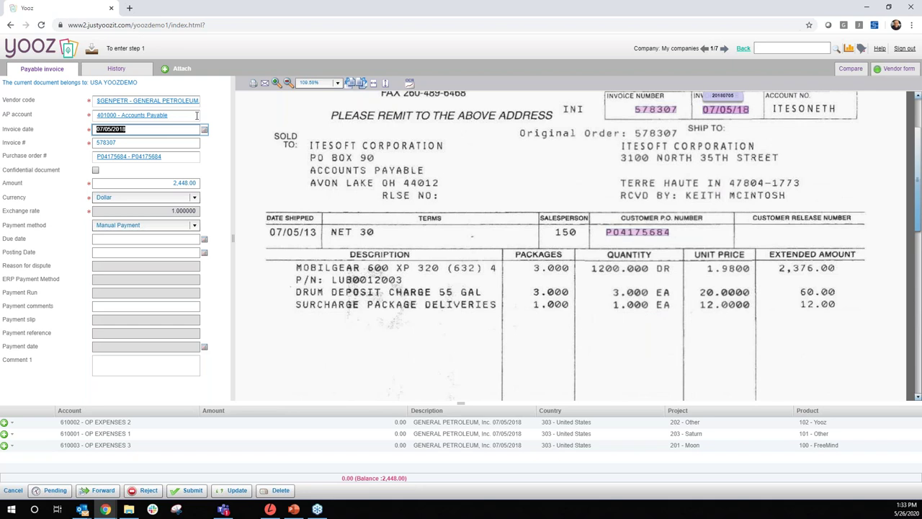
{"action": "key", "text": "Tab"}
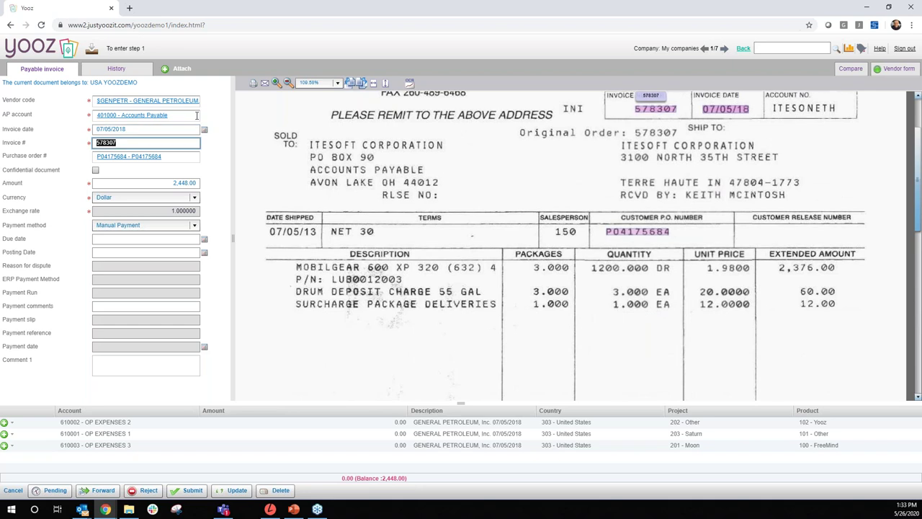
{"action": "key", "text": "Tab"}
{"action": "key", "text": "Tab"}
{"action": "key", "text": "Tab"}
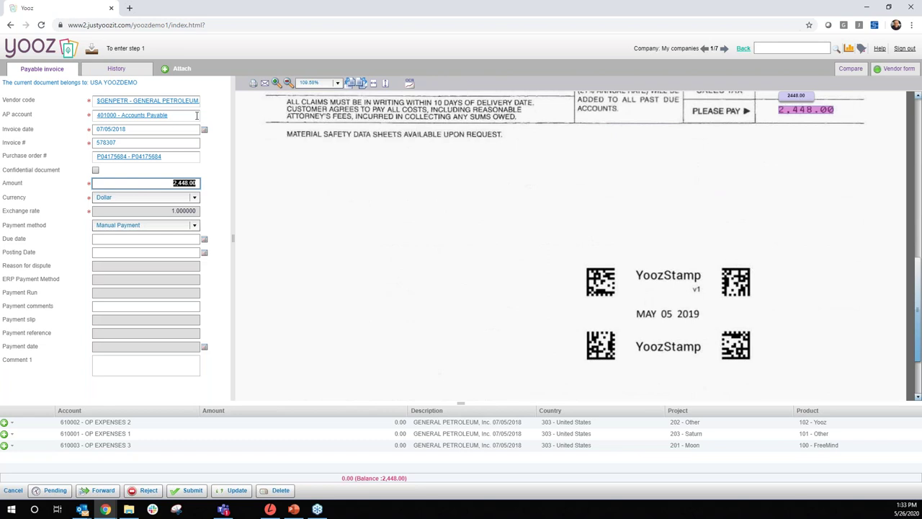
{"action": "key", "text": "Tab"}
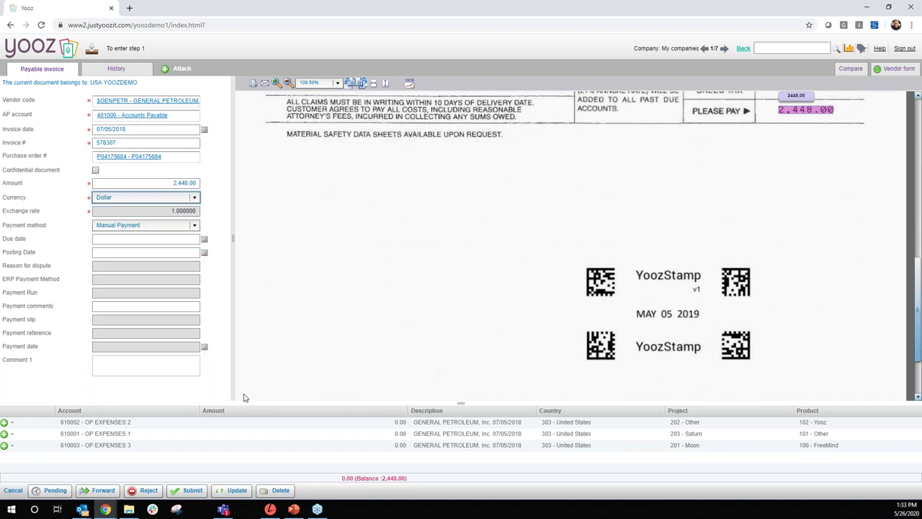
{"action": "scroll", "coordinate": [282, 362], "scroll_direction": "up", "scroll_amount": 5}
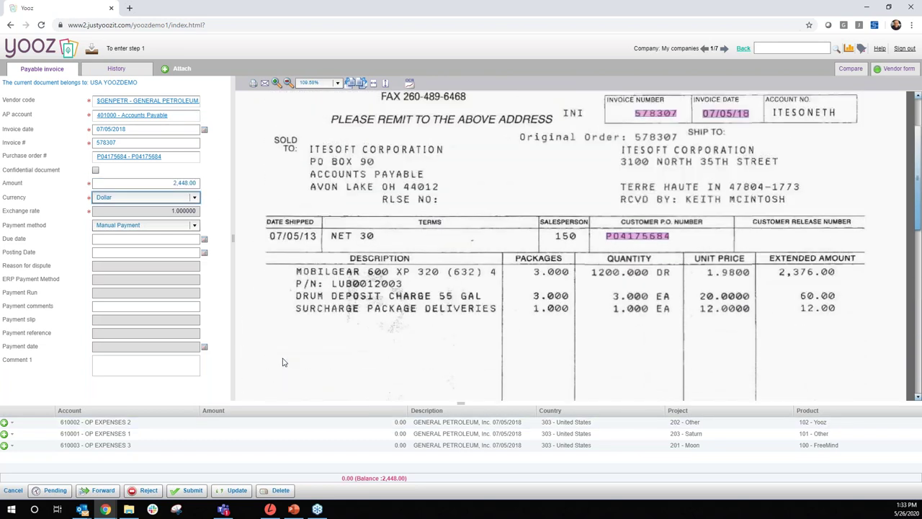
{"action": "scroll", "coordinate": [283, 361], "scroll_direction": "up", "scroll_amount": 2}
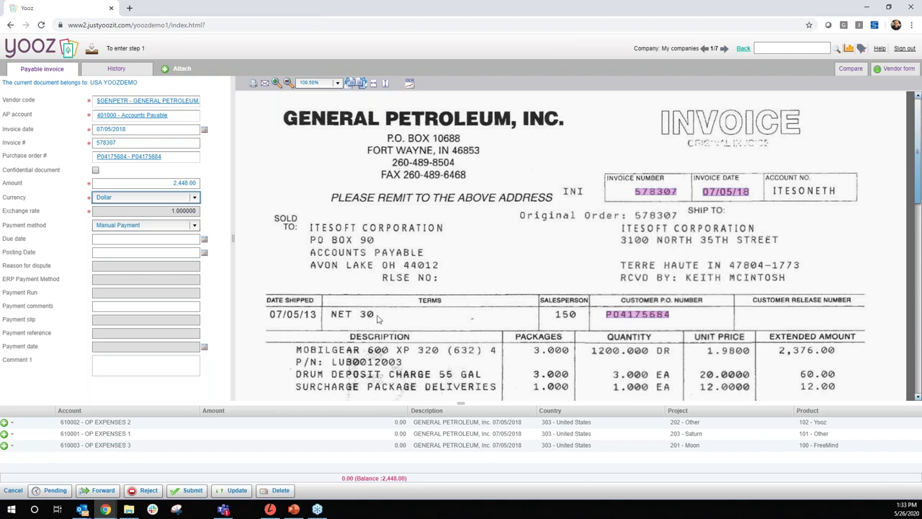
{"action": "scroll", "coordinate": [377, 319], "scroll_direction": "down", "scroll_amount": 1}
{"action": "scroll", "coordinate": [379, 350], "scroll_direction": "down", "scroll_amount": 3}
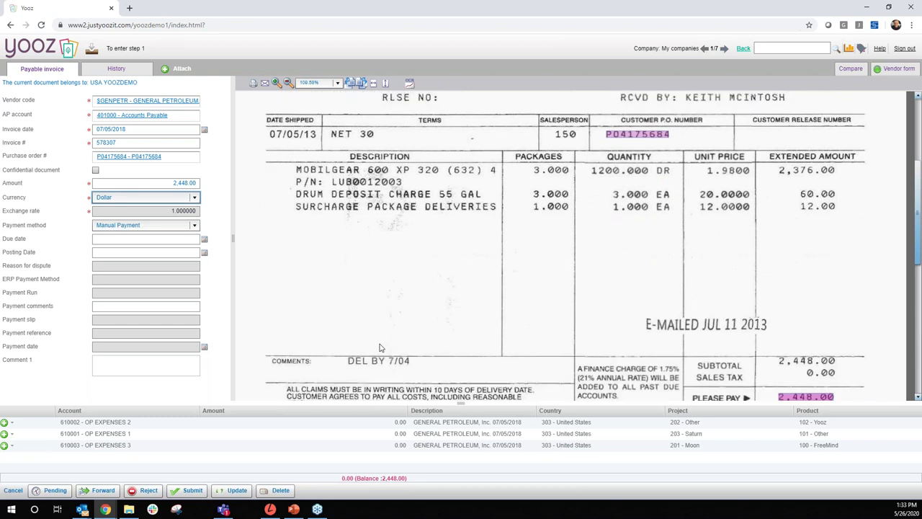
Divide the scanned invoice total by 3 on the OP EXPENSES 2 line and copy that amount to all following lines.
{"action": "left_click", "coordinate": [375, 426]}
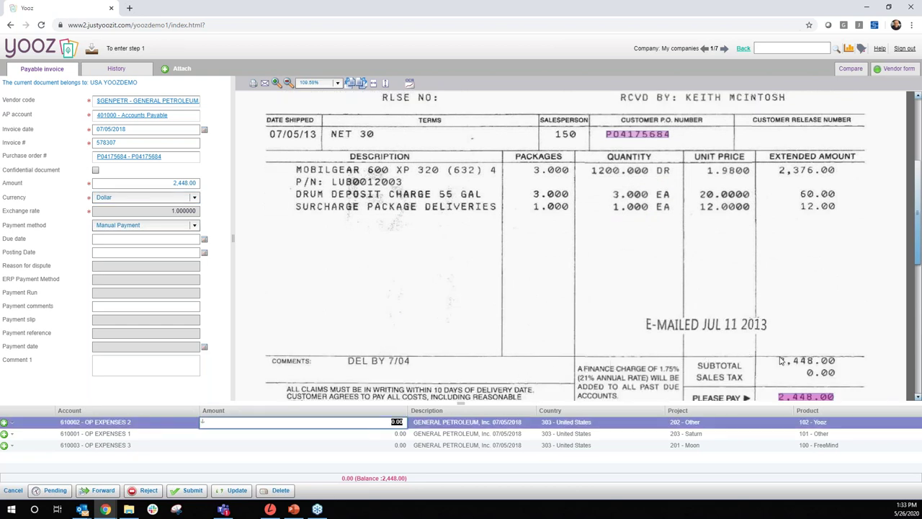
{"action": "left_click", "coordinate": [790, 397]}
{"action": "type", "text": "/3"}
{"action": "key", "text": "Return"}
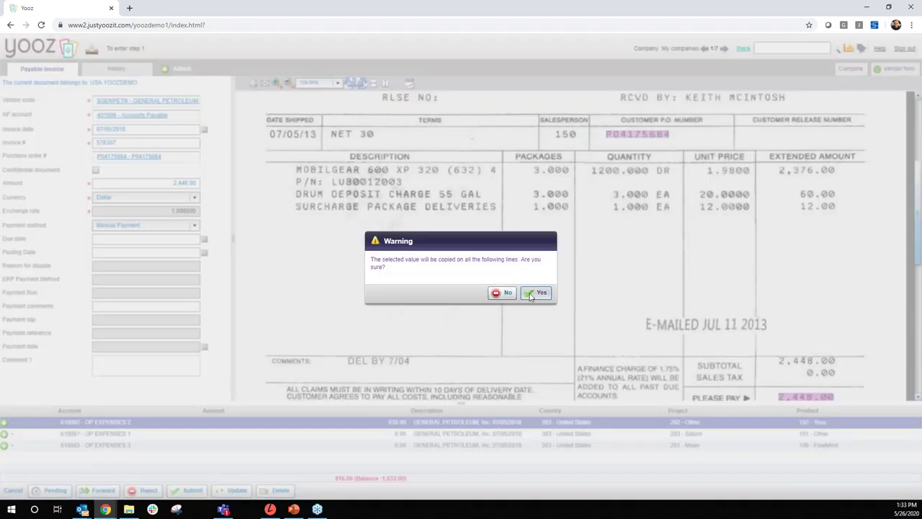
{"action": "left_click", "coordinate": [530, 296]}
{"action": "key", "text": "Tab"}
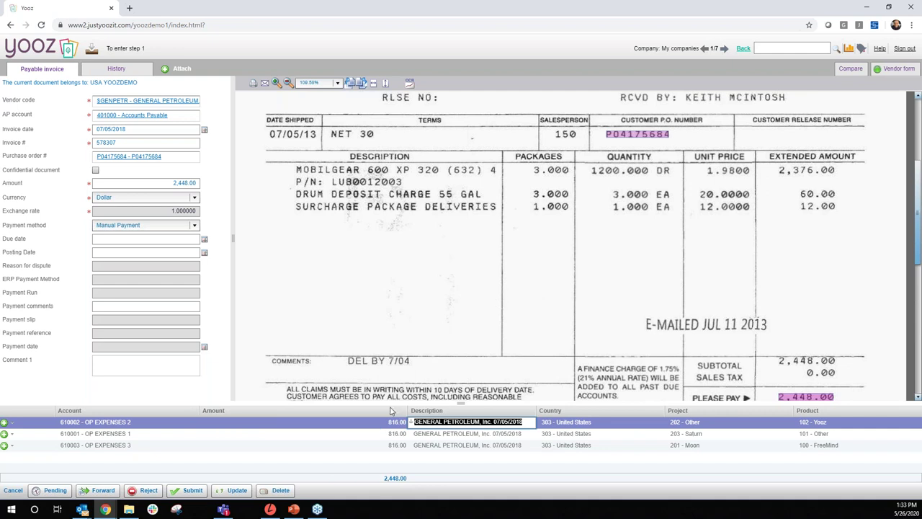
Capture the scanned extended amounts into the three accounting lines: 2,376.00 for OP EXPENSES 2, 60.00 for OP EXPENSES 1, 12.00 for OP EXPENSES 3.
{"action": "left_click", "coordinate": [395, 421]}
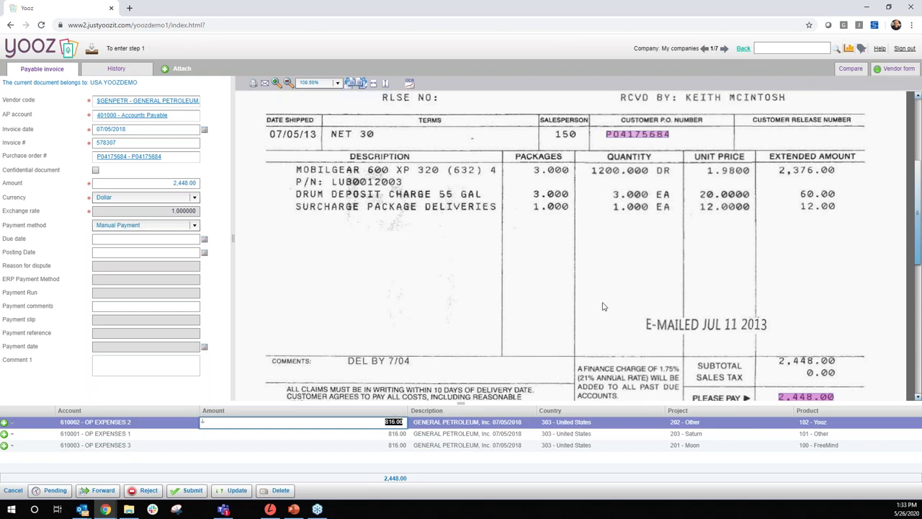
{"action": "left_click", "coordinate": [795, 176]}
{"action": "left_click", "coordinate": [808, 195]}
{"action": "left_click", "coordinate": [808, 207]}
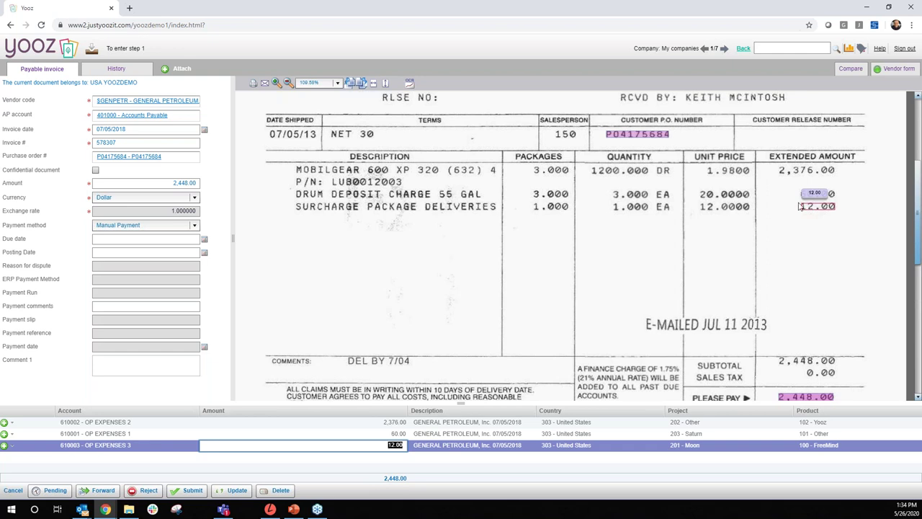
Add a blank accounting line below OP EXPENSES 3 and remove it again.
{"action": "left_click", "coordinate": [4, 446]}
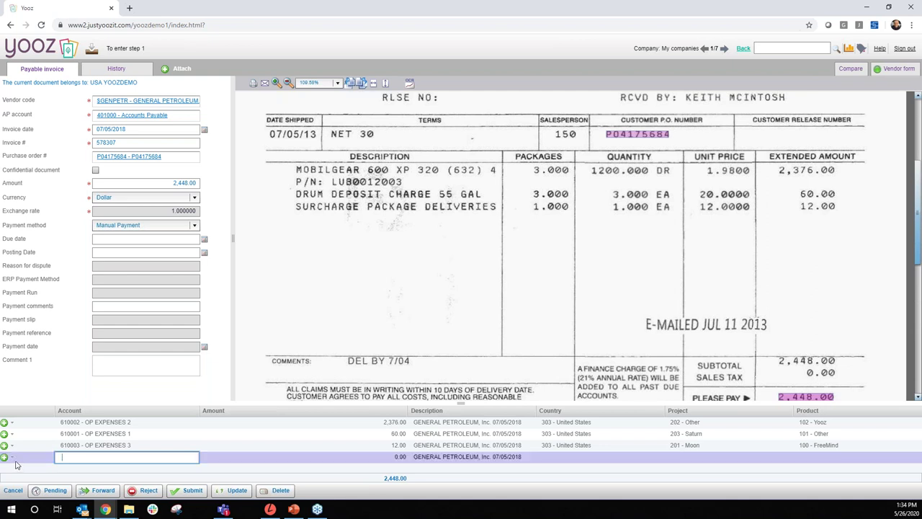
{"action": "left_click", "coordinate": [12, 459]}
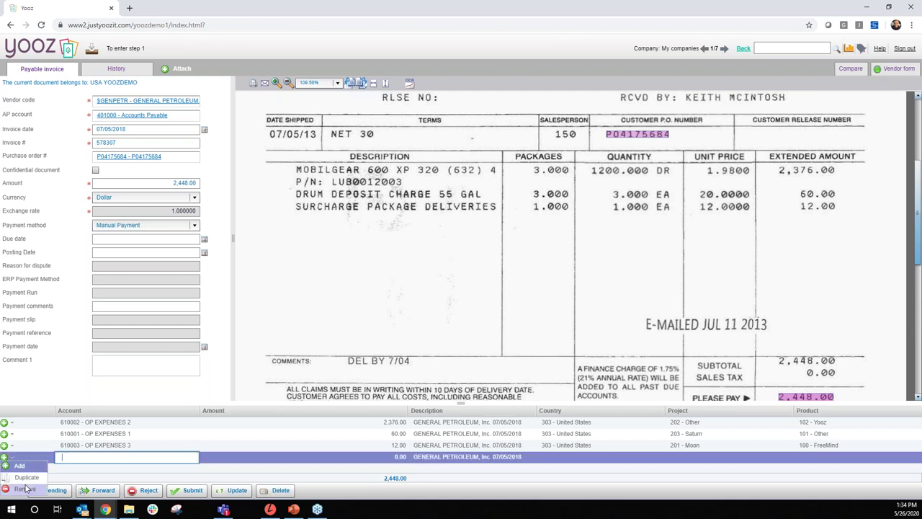
{"action": "left_click", "coordinate": [25, 489]}
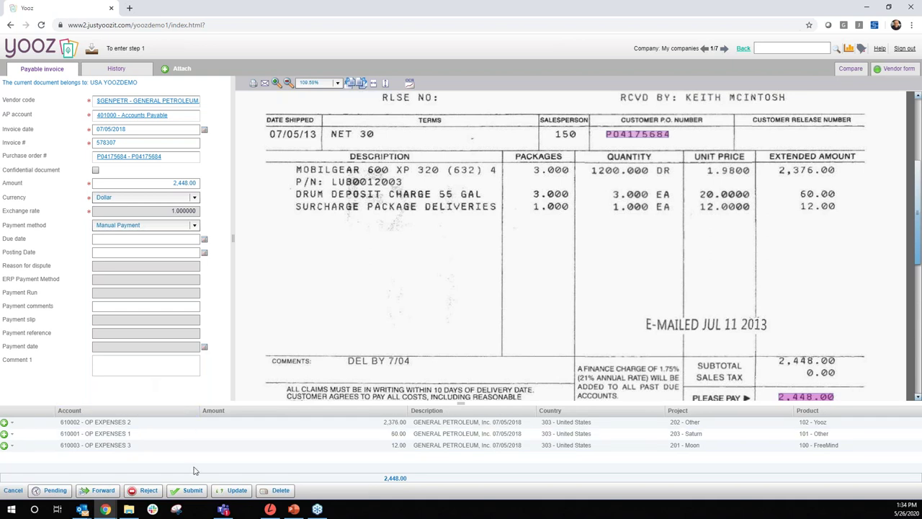
Submit the GENERAL PETROLEUM invoice and the FLAG SERVICE & MAINTENANCE invoice to their proposed buyers.
{"action": "left_click", "coordinate": [198, 492]}
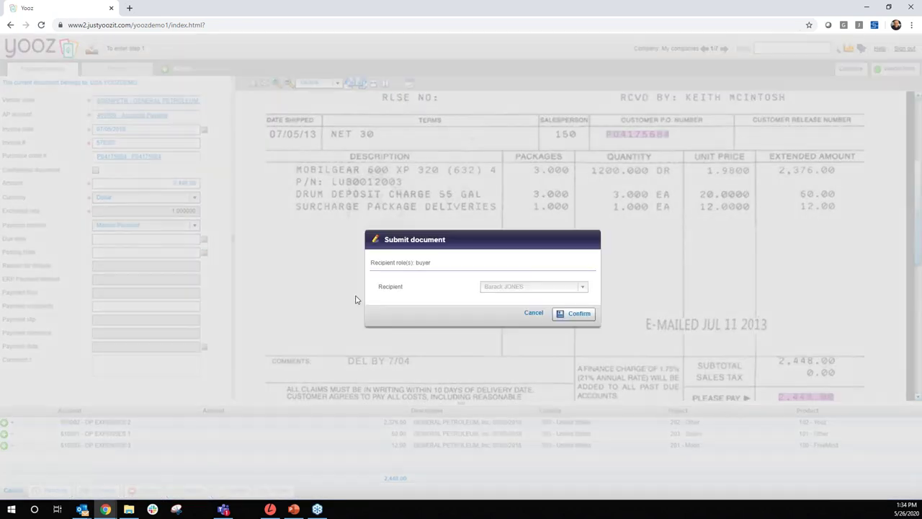
{"action": "left_click", "coordinate": [578, 316]}
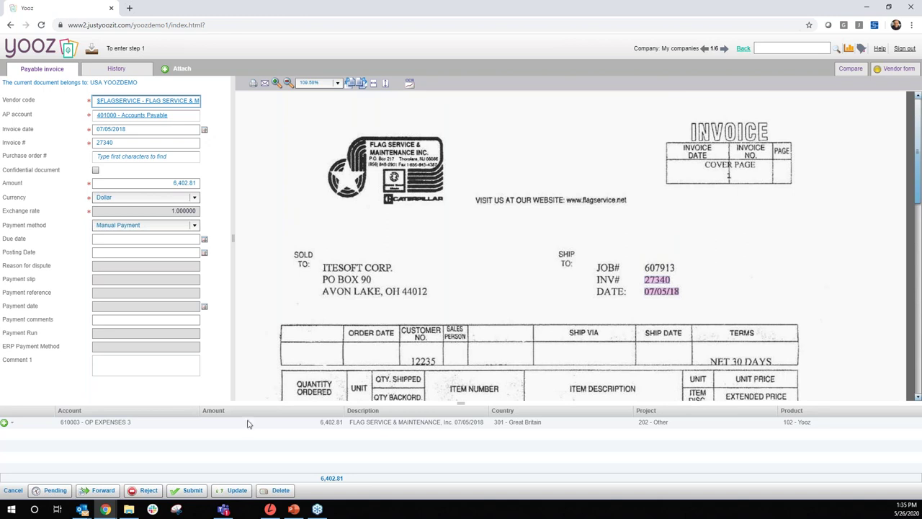
{"action": "left_click", "coordinate": [193, 491]}
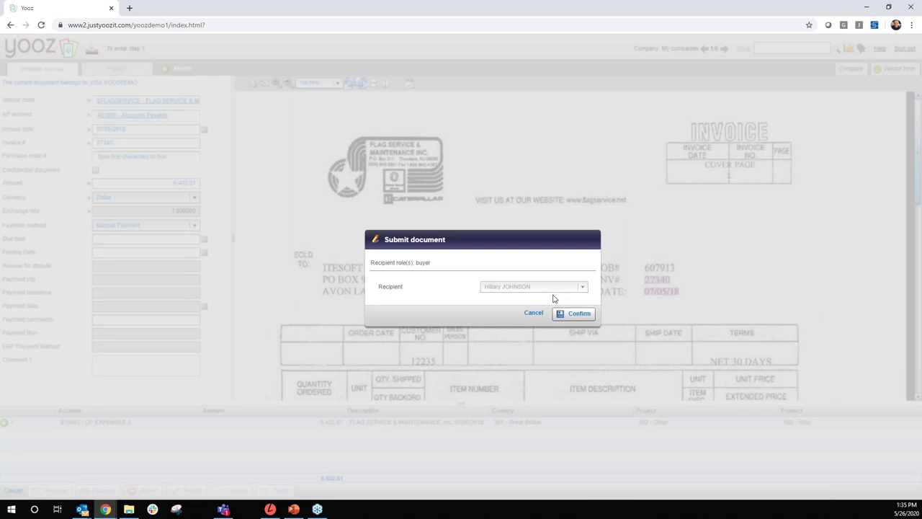
{"action": "left_click", "coordinate": [573, 313]}
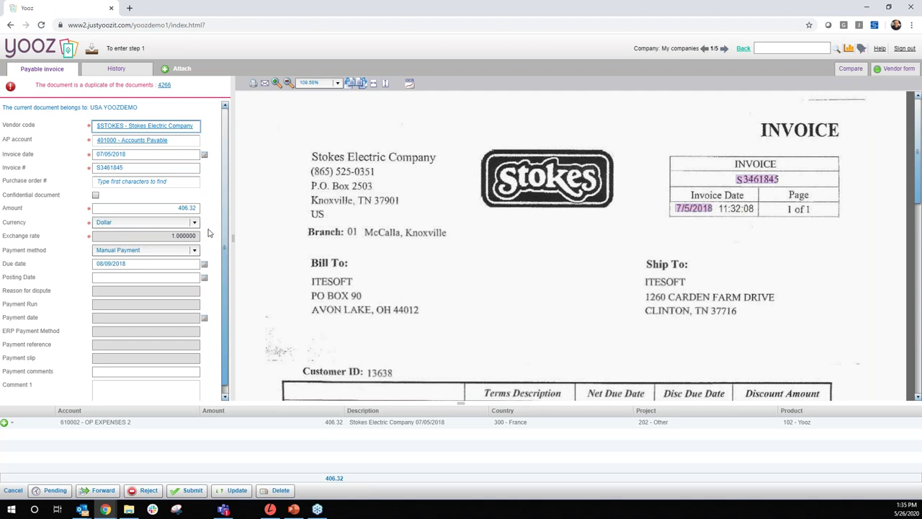
Try to submit the Stokes Electric Company invoice, view the document it duplicates, and compare it with the current scan.
{"action": "left_click", "coordinate": [186, 496]}
{"action": "left_click", "coordinate": [164, 84]}
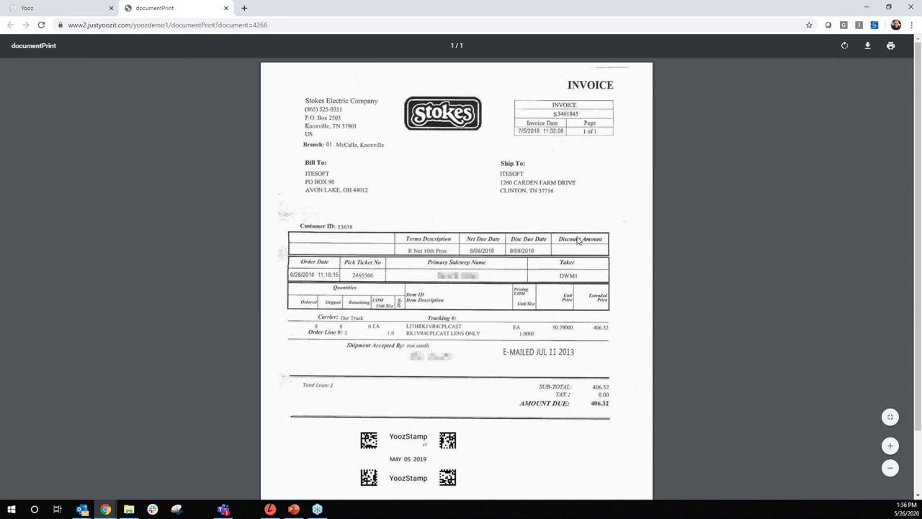
{"action": "left_click", "coordinate": [226, 7]}
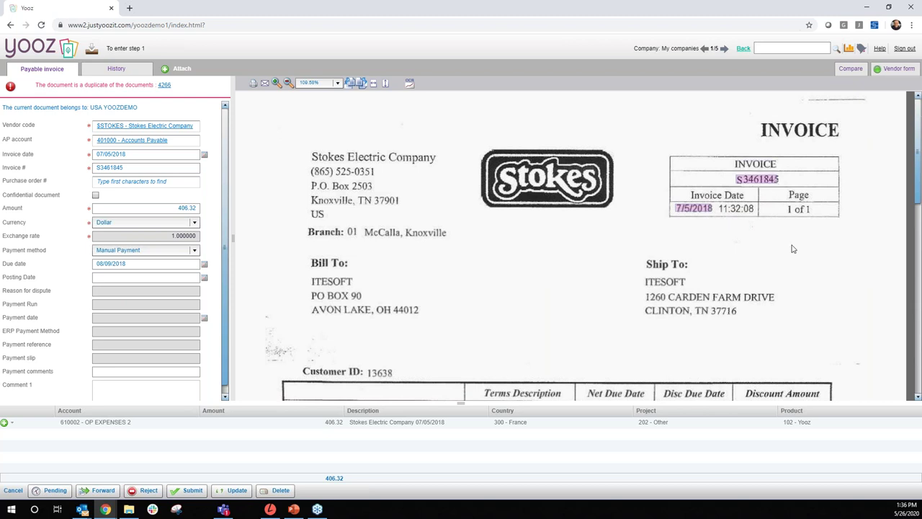
{"action": "scroll", "coordinate": [790, 247], "scroll_direction": "down", "scroll_amount": 3}
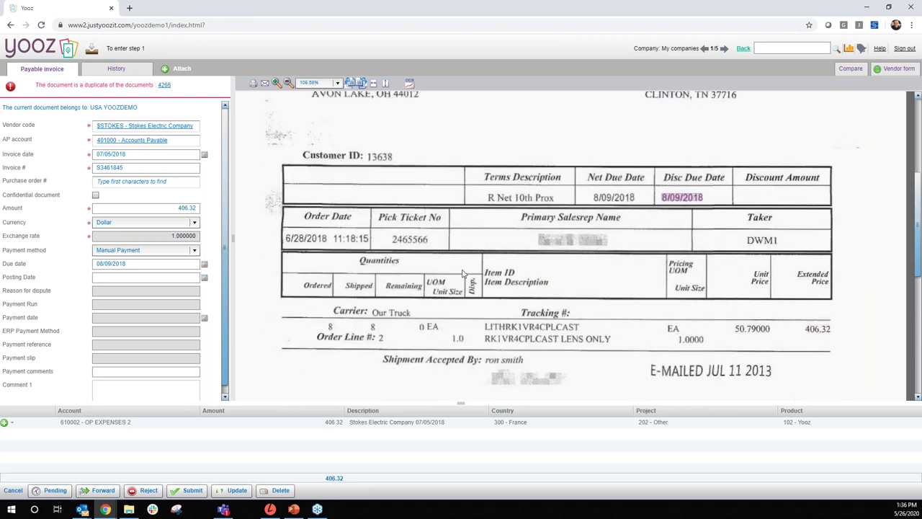
Delete the duplicate Stokes Electric Company invoice and return to the home page.
{"action": "left_click", "coordinate": [280, 490]}
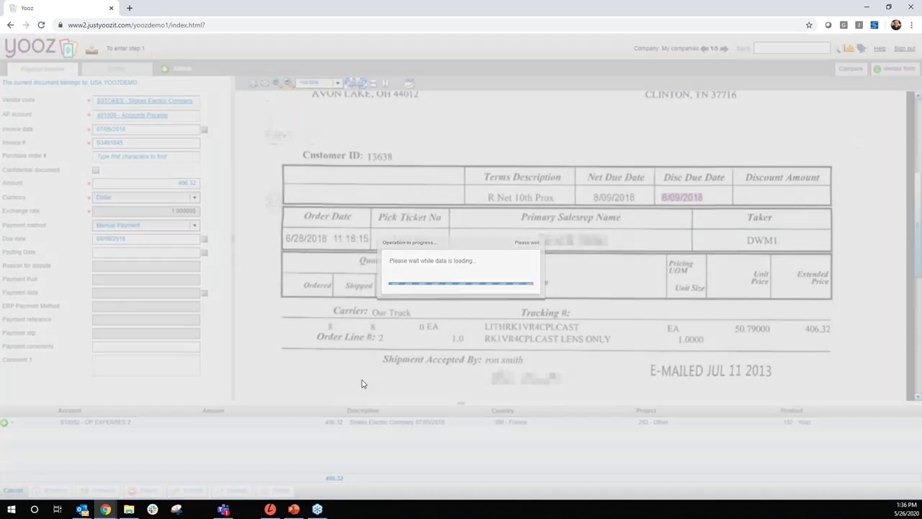
{"action": "left_click", "coordinate": [578, 369]}
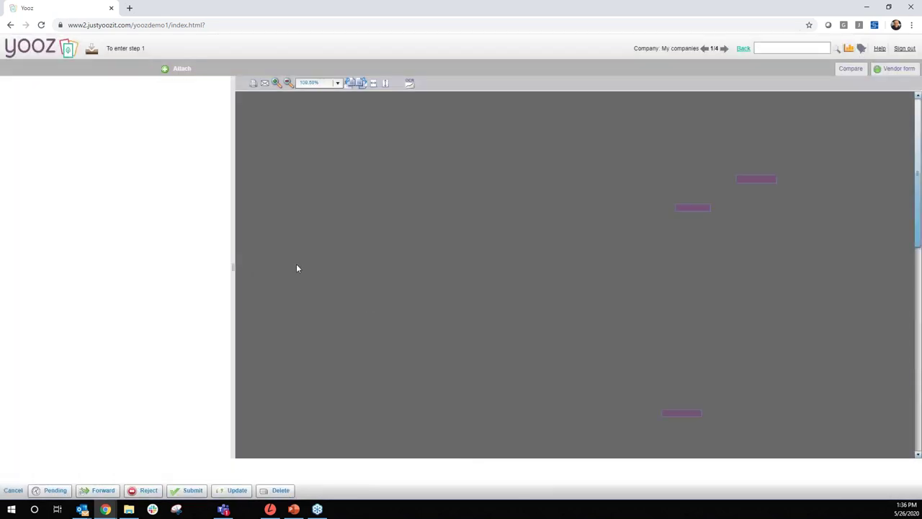
{"action": "scroll", "coordinate": [276, 274], "scroll_direction": "down", "scroll_amount": 5}
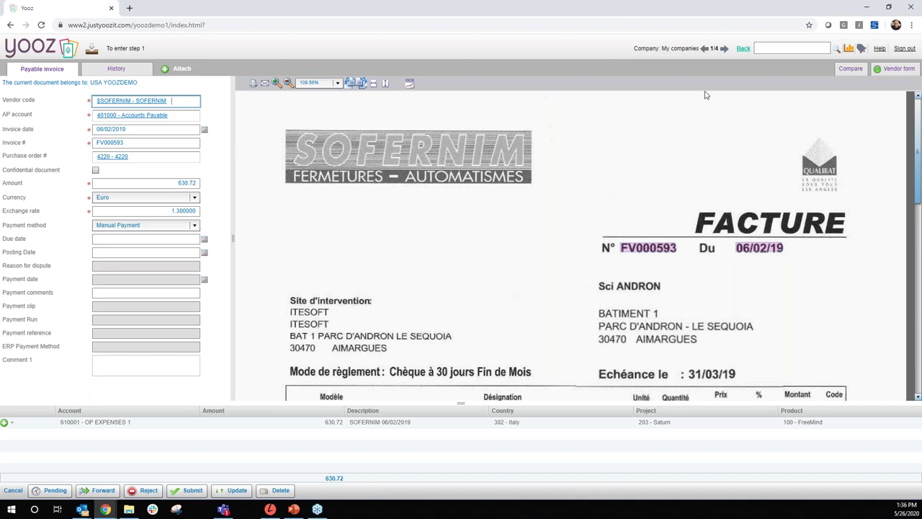
{"action": "left_click", "coordinate": [742, 49]}
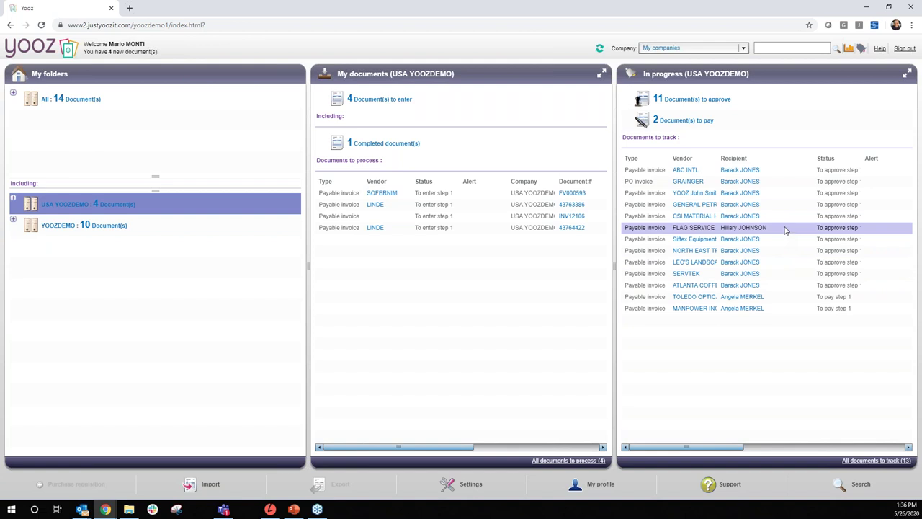
Sign out and sign in with the saved login and password of the buyer assigned the FLAG SERVICE invoice.
{"action": "left_click", "coordinate": [901, 54]}
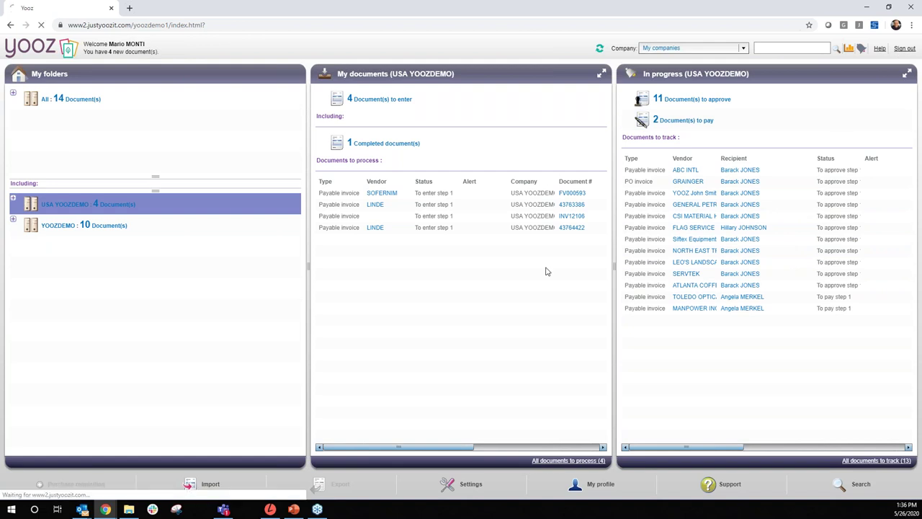
{"action": "left_click", "coordinate": [494, 184]}
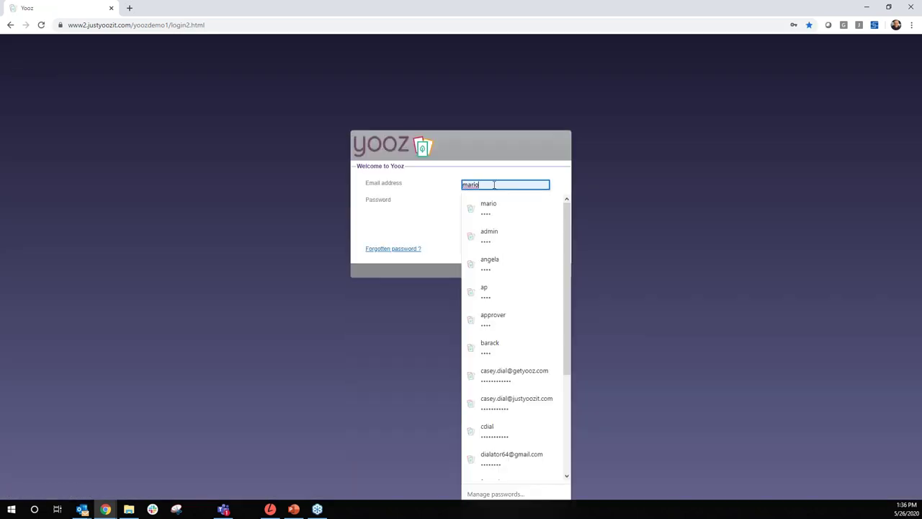
{"action": "scroll", "coordinate": [523, 317], "scroll_direction": "down", "scroll_amount": 1}
{"action": "scroll", "coordinate": [524, 322], "scroll_direction": "down", "scroll_amount": 1}
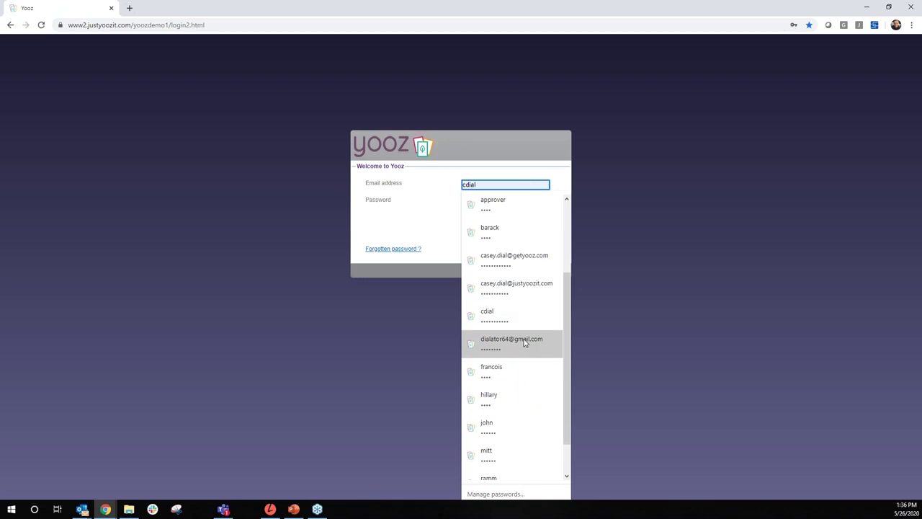
{"action": "left_click", "coordinate": [511, 403]}
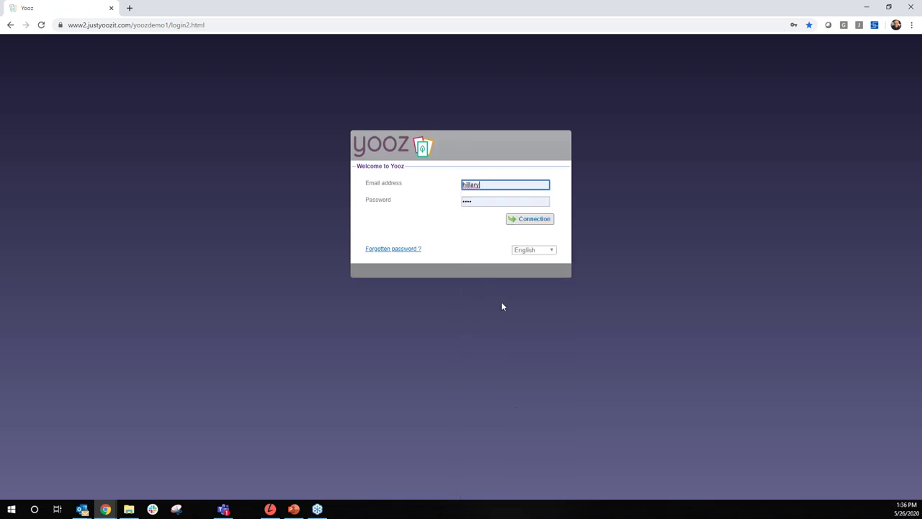
{"action": "left_click", "coordinate": [537, 221]}
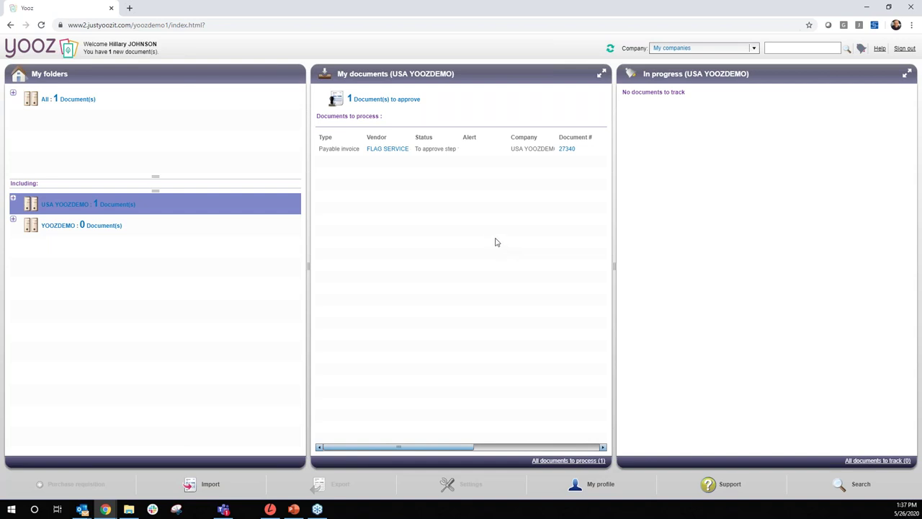
Reject the FLAG SERVICE & MAINTENANCE invoice, sending it back to the To enter step 1 stage with the note "Op Expense 2".
{"action": "double_click", "coordinate": [380, 152]}
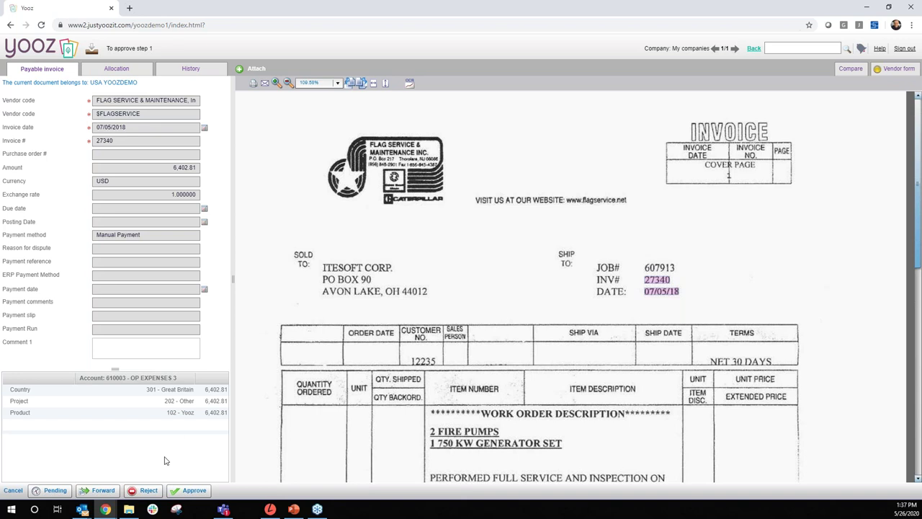
{"action": "left_click", "coordinate": [147, 490]}
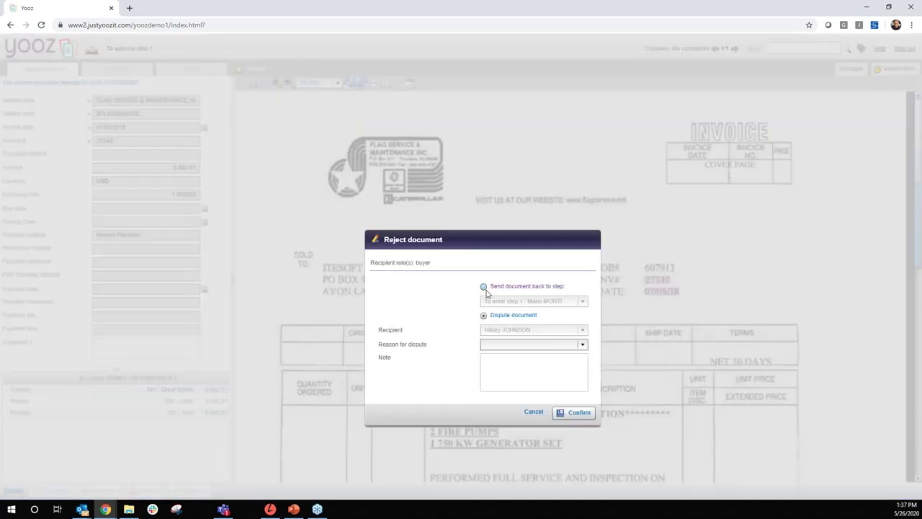
{"action": "left_click", "coordinate": [518, 377]}
{"action": "type", "text": "Op"}
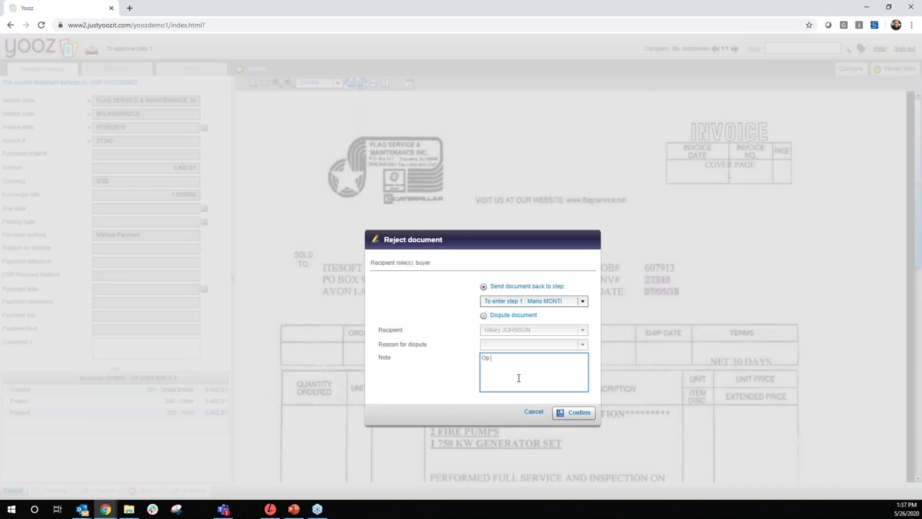
{"action": "type", "text": " Expense 2"}
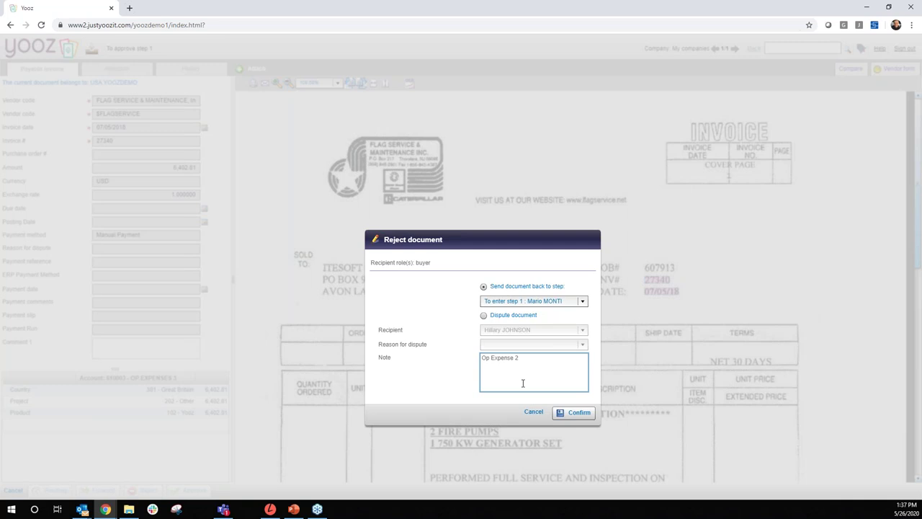
{"action": "left_click", "coordinate": [587, 418]}
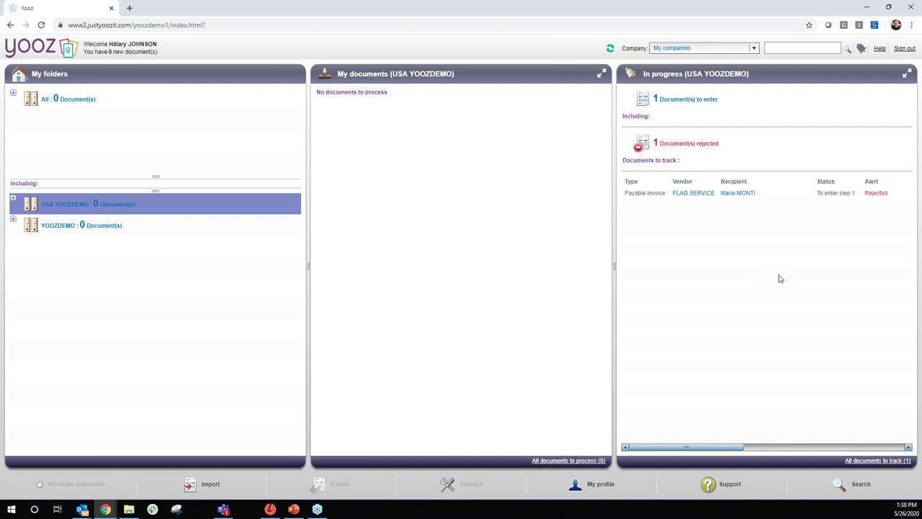
Sign out and sign in with the saved login and password of the buyer assigned the GRAINGER invoice.
{"action": "left_click", "coordinate": [902, 52]}
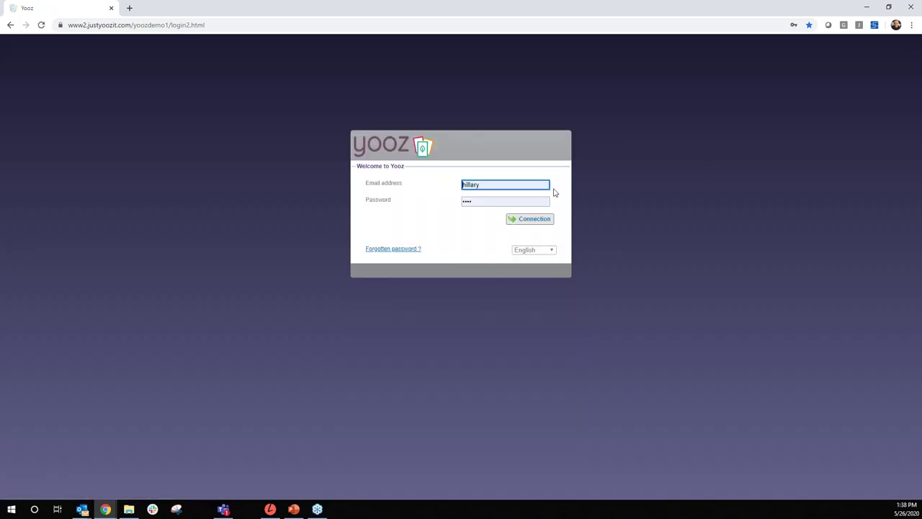
{"action": "left_click", "coordinate": [546, 185]}
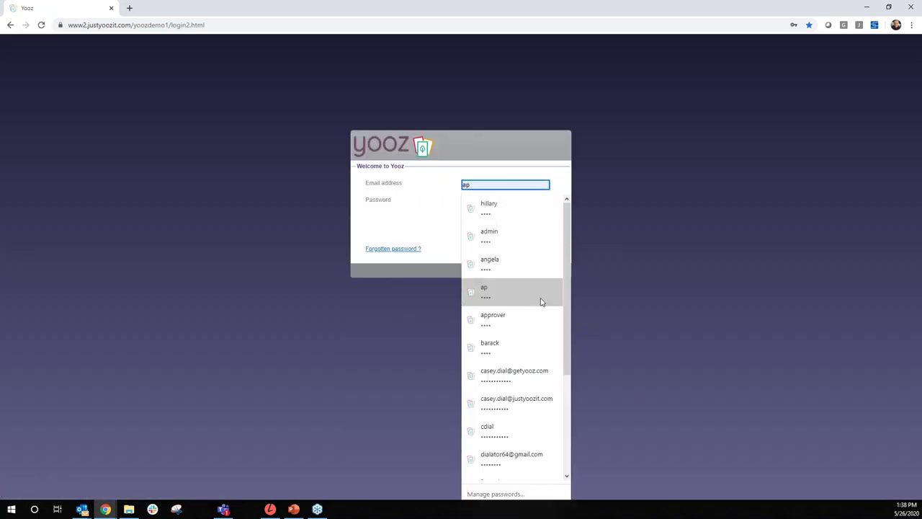
{"action": "left_click", "coordinate": [529, 350]}
{"action": "left_click", "coordinate": [540, 224]}
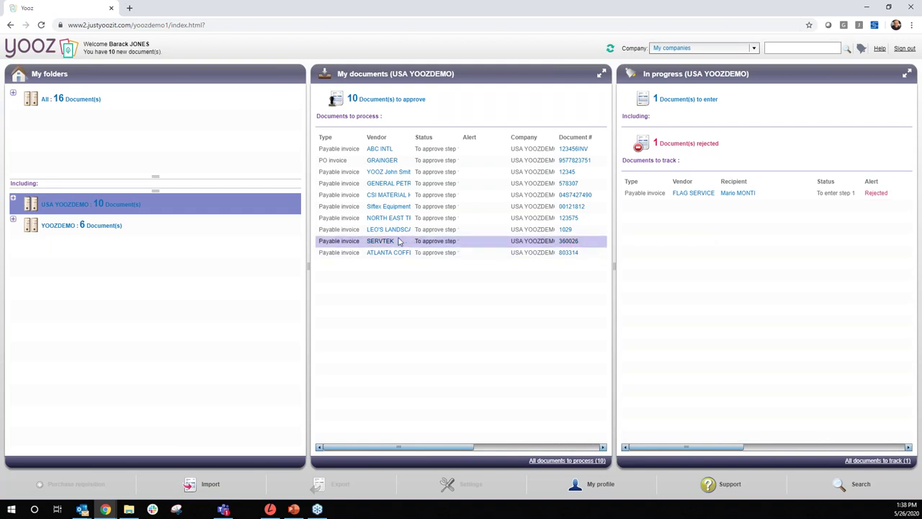
Open the GRAINGER PO invoice and review its accounting allocation, scanned image and processing history.
{"action": "left_click", "coordinate": [385, 161]}
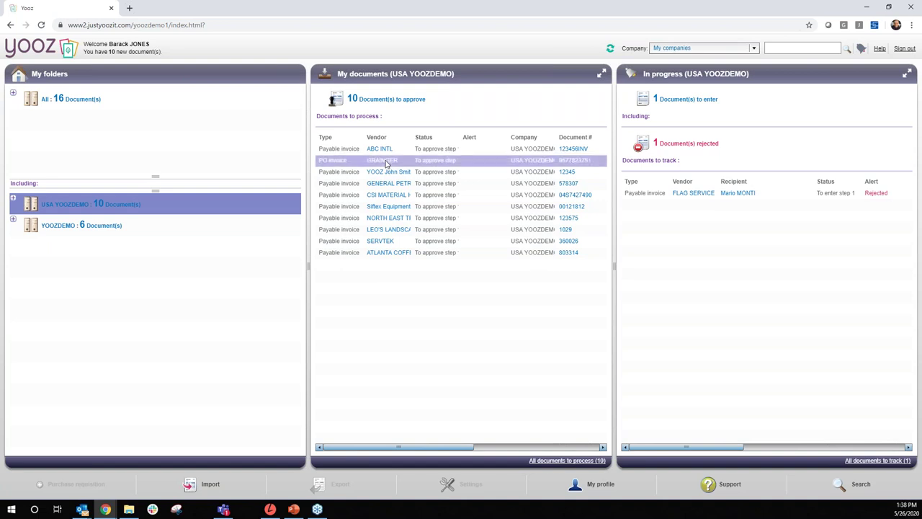
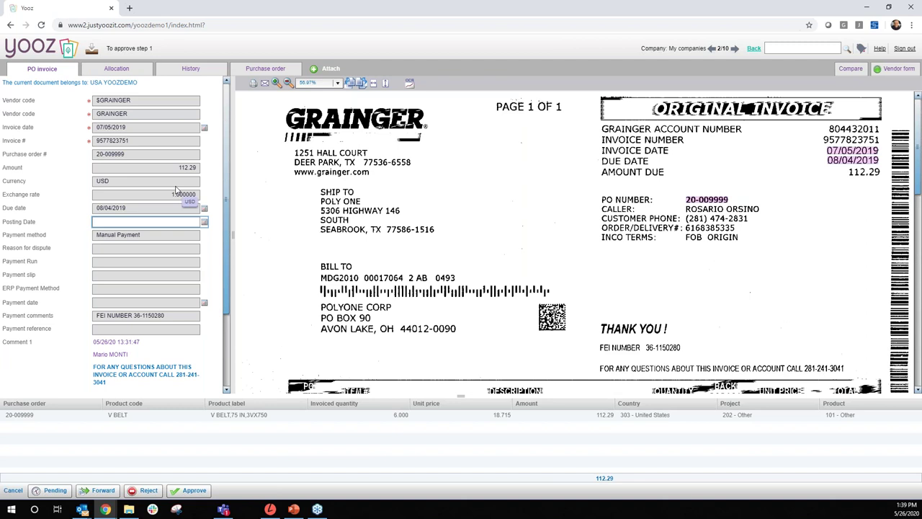
{"action": "left_click", "coordinate": [116, 69]}
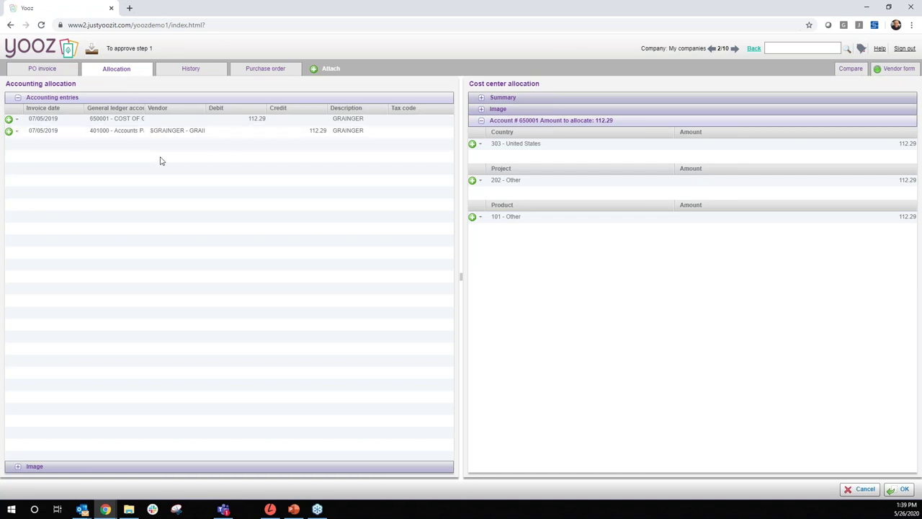
{"action": "left_click", "coordinate": [507, 111]}
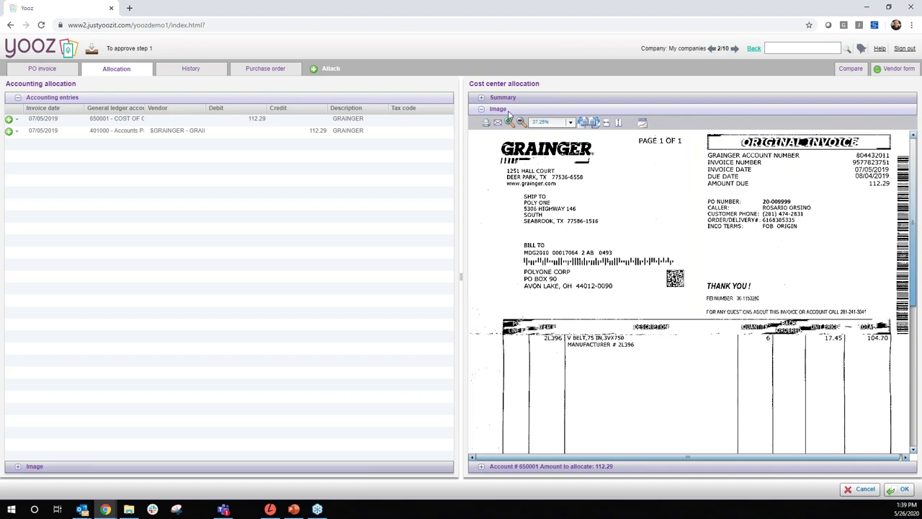
{"action": "left_click", "coordinate": [192, 69]}
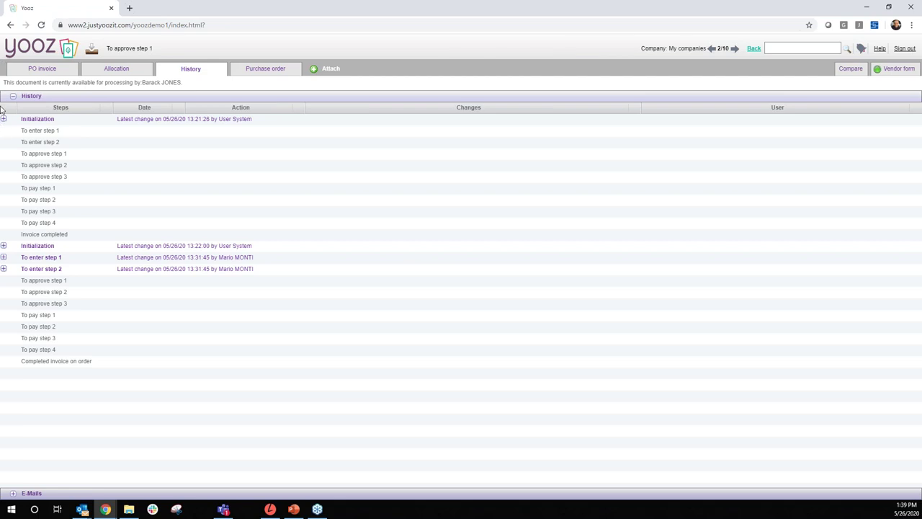
{"action": "left_click", "coordinate": [50, 69]}
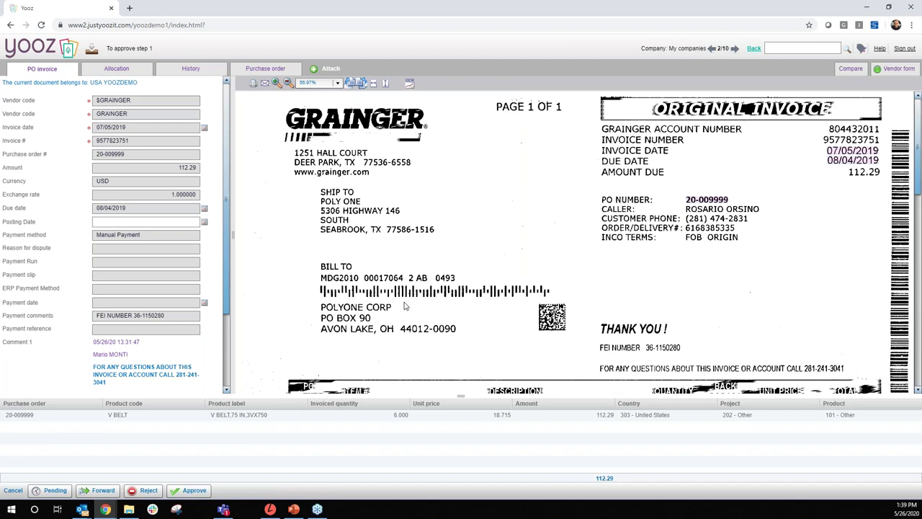
Approve the GRAINGER PO invoice for the proposed paying agent and return to the home page.
{"action": "left_click", "coordinate": [189, 490]}
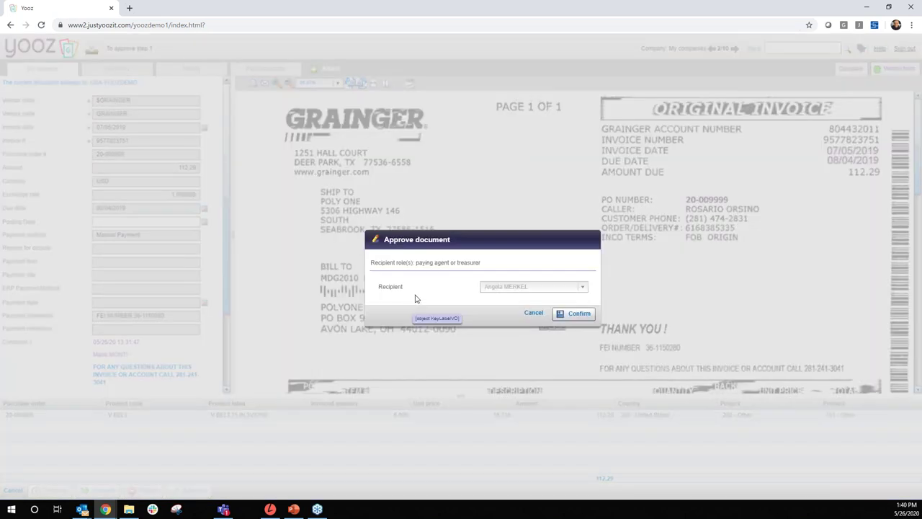
{"action": "left_click", "coordinate": [577, 315]}
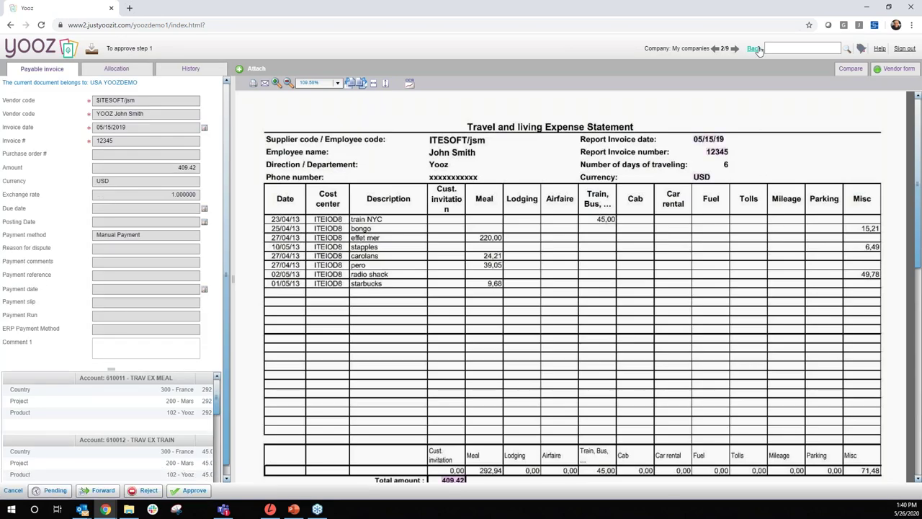
{"action": "left_click", "coordinate": [754, 48]}
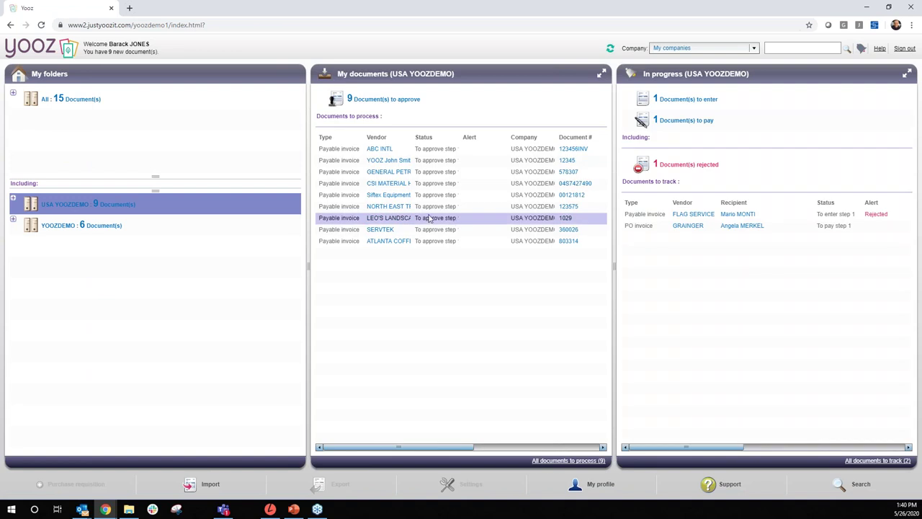
Batch-approve all documents to approve except the LEO'S LANDSCAPING, ABC INTL and GENERAL PETROLEUM invoices and the employee expense statement, and return home.
{"action": "left_click", "coordinate": [388, 105]}
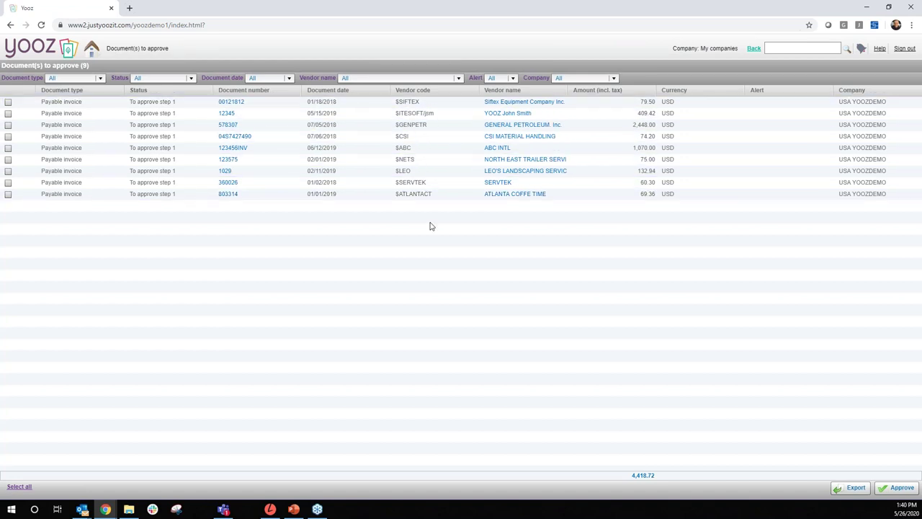
{"action": "left_click", "coordinate": [20, 488]}
{"action": "left_click", "coordinate": [8, 172]}
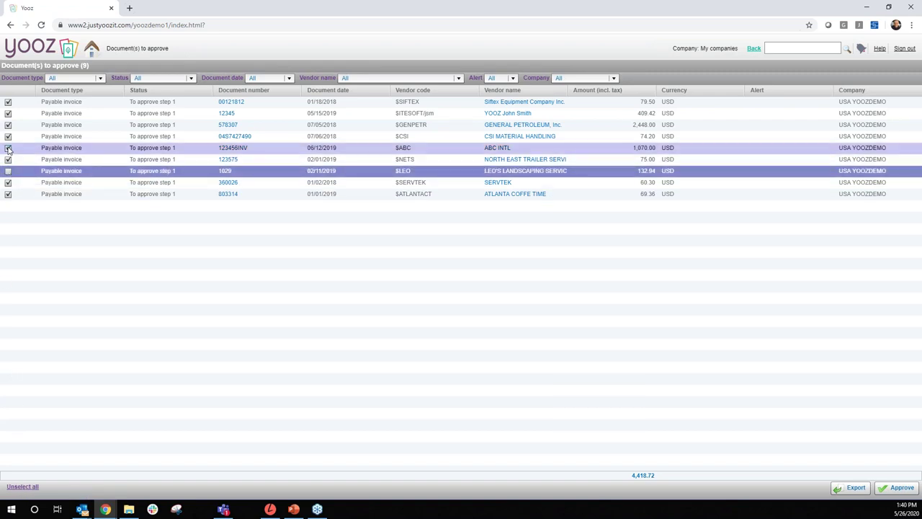
{"action": "left_click", "coordinate": [8, 148]}
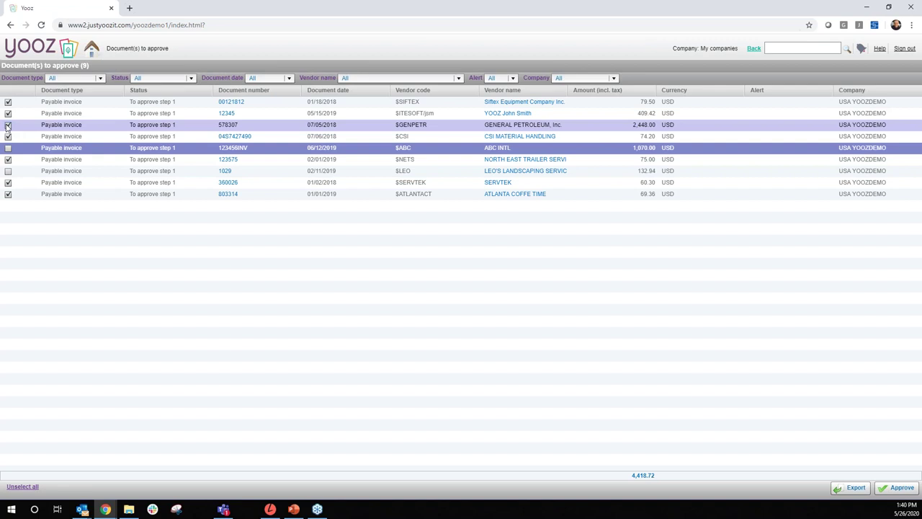
{"action": "left_click", "coordinate": [8, 124]}
{"action": "left_click", "coordinate": [7, 114]}
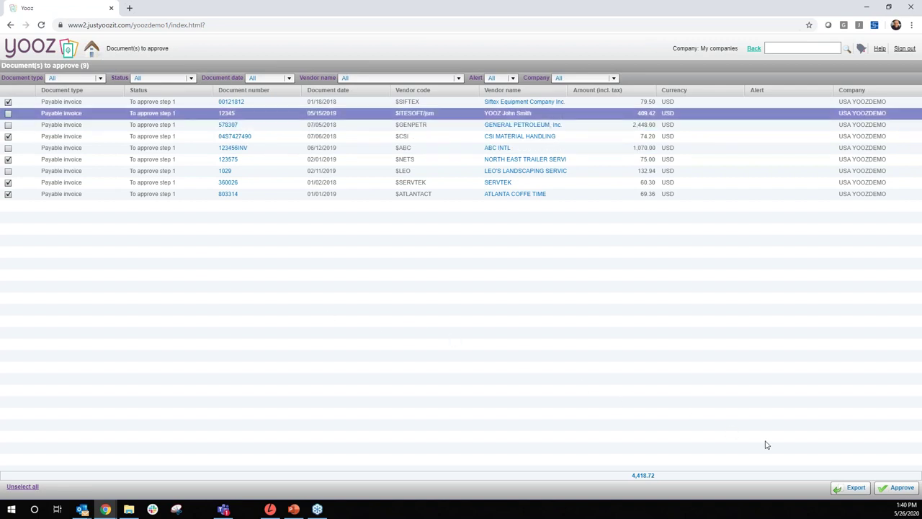
{"action": "left_click", "coordinate": [897, 487]}
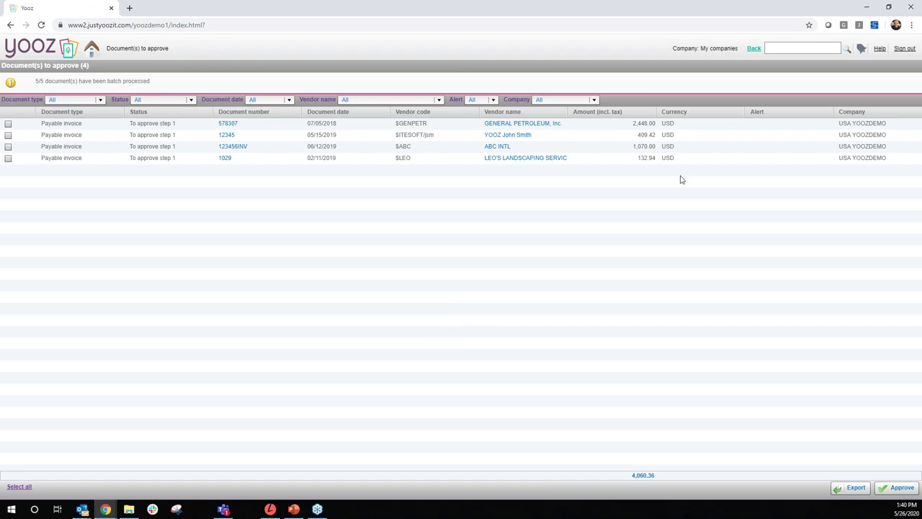
{"action": "left_click", "coordinate": [752, 49]}
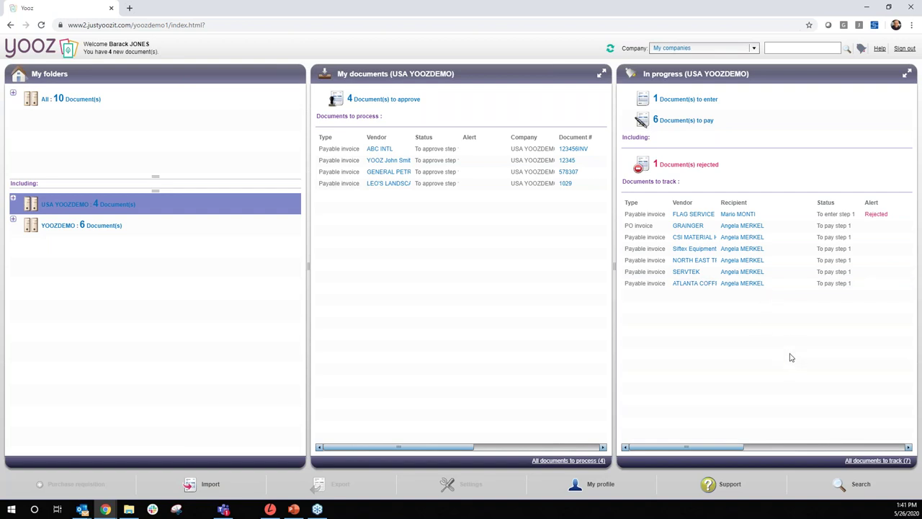
Sign out and sign in with the saved login and password of the paying agent assigned the approved invoices.
{"action": "left_click", "coordinate": [902, 49]}
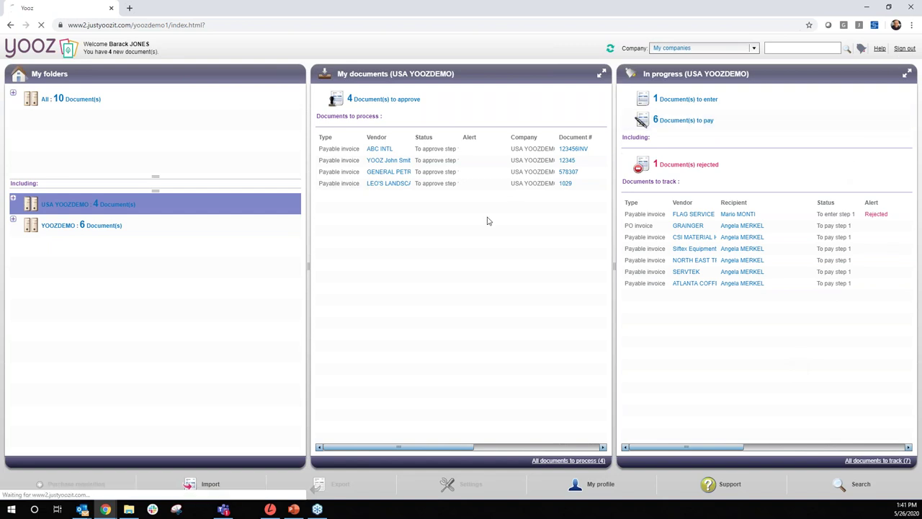
{"action": "left_click", "coordinate": [475, 184]}
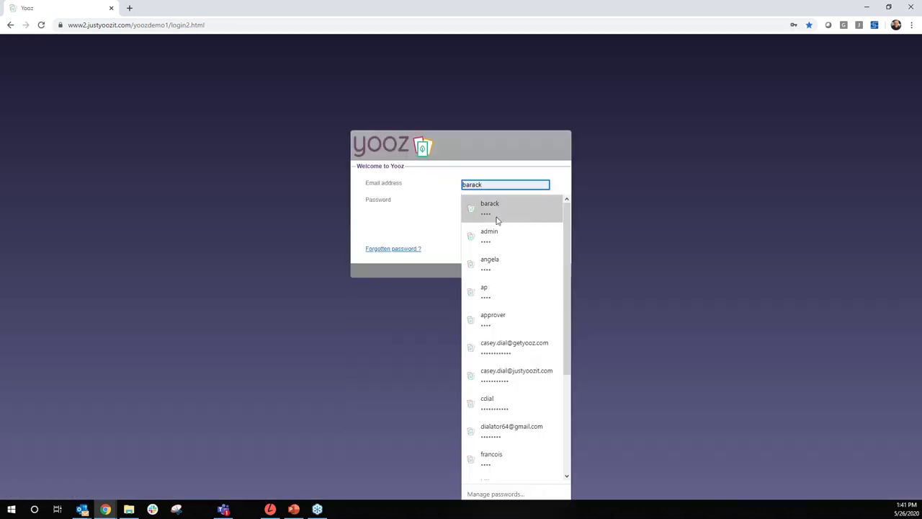
{"action": "left_click", "coordinate": [503, 254]}
{"action": "left_click", "coordinate": [532, 222]}
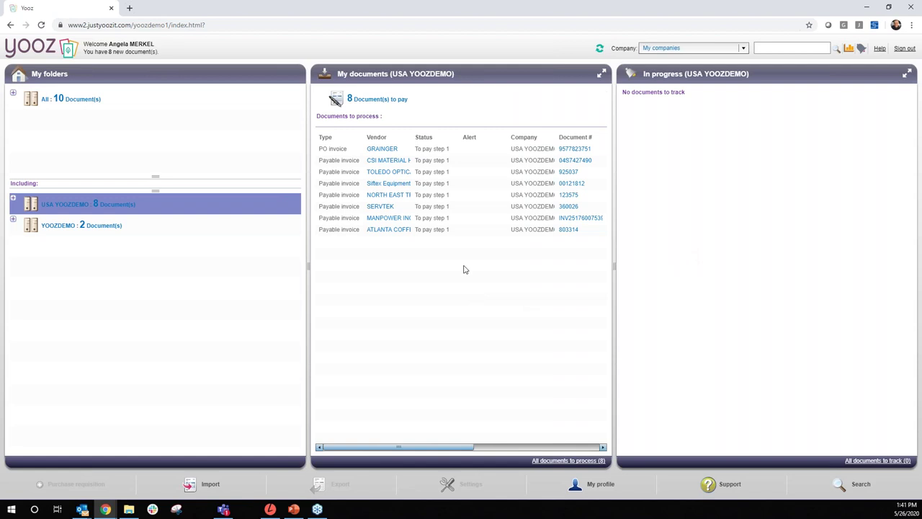
Open the GRAINGER PO invoice awaiting payment, submit it for payment and return to the home page.
{"action": "double_click", "coordinate": [427, 154]}
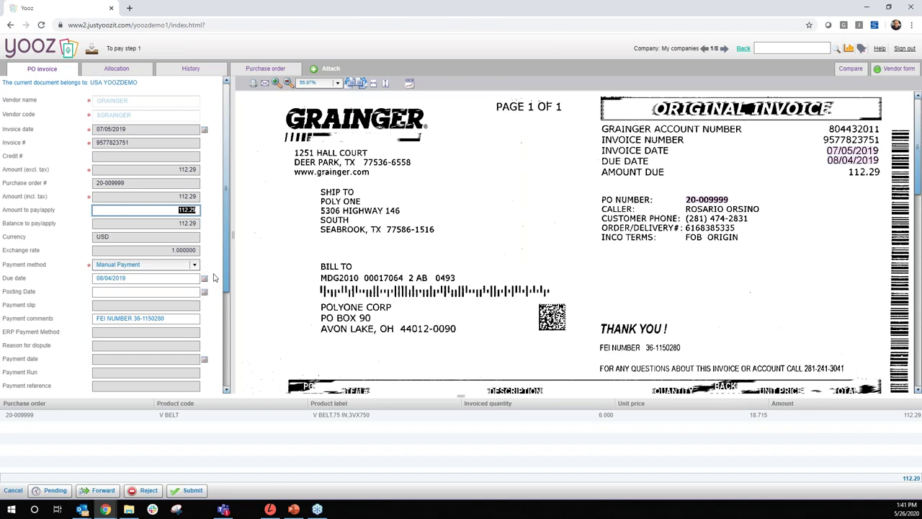
{"action": "left_click", "coordinate": [201, 490]}
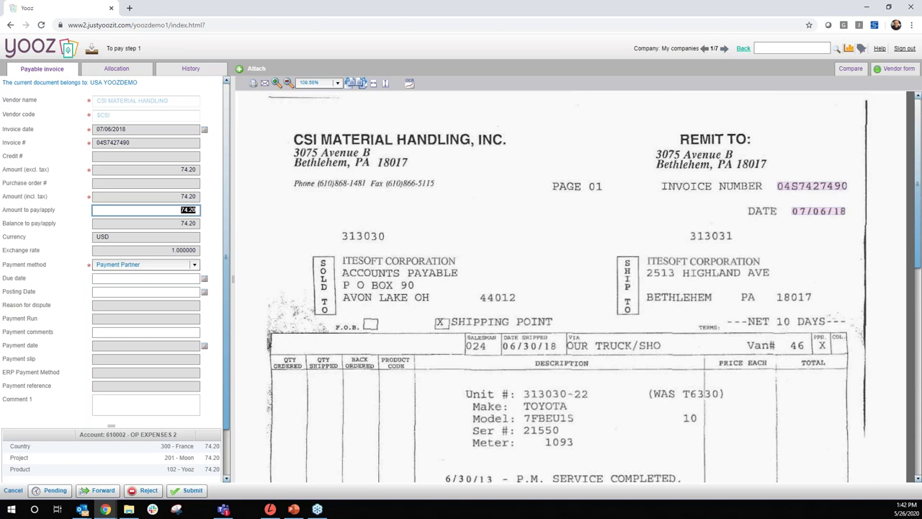
{"action": "left_click", "coordinate": [742, 49]}
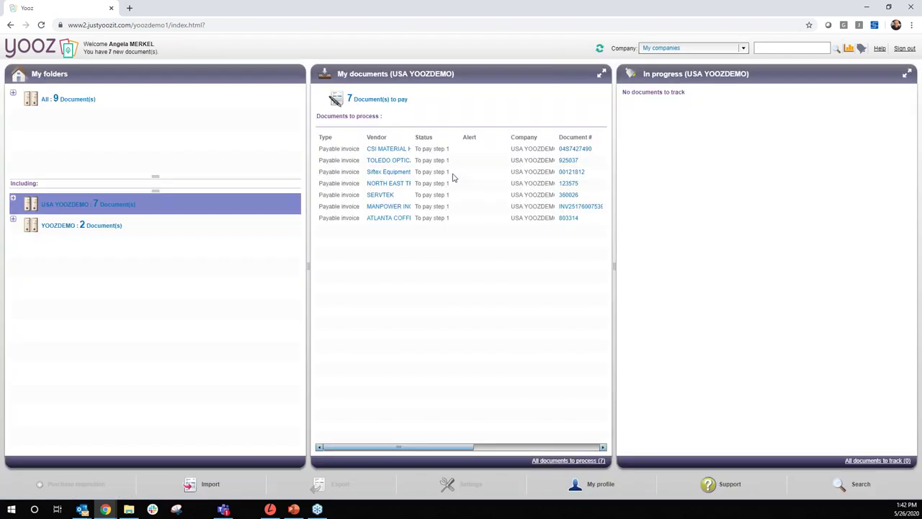
Select all remaining documents to pay and pay them in one batch.
{"action": "left_click", "coordinate": [393, 106]}
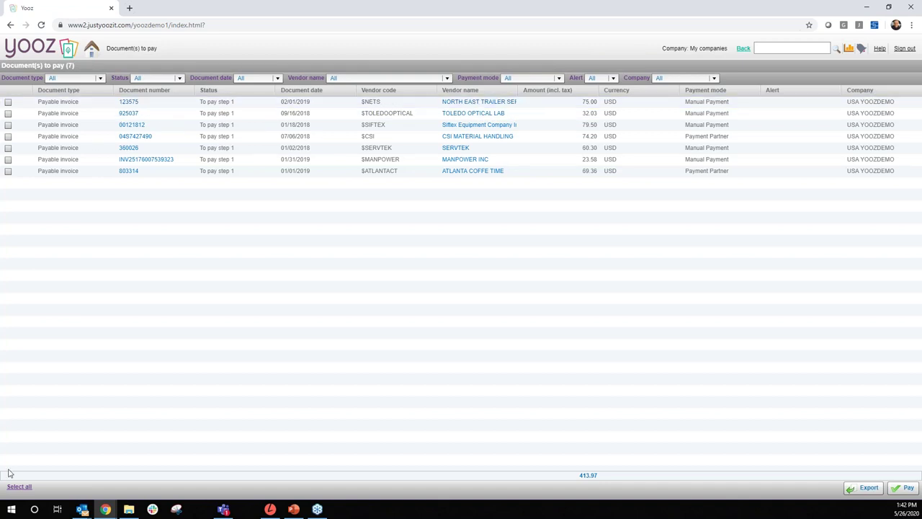
{"action": "left_click", "coordinate": [19, 486]}
{"action": "left_click", "coordinate": [903, 488]}
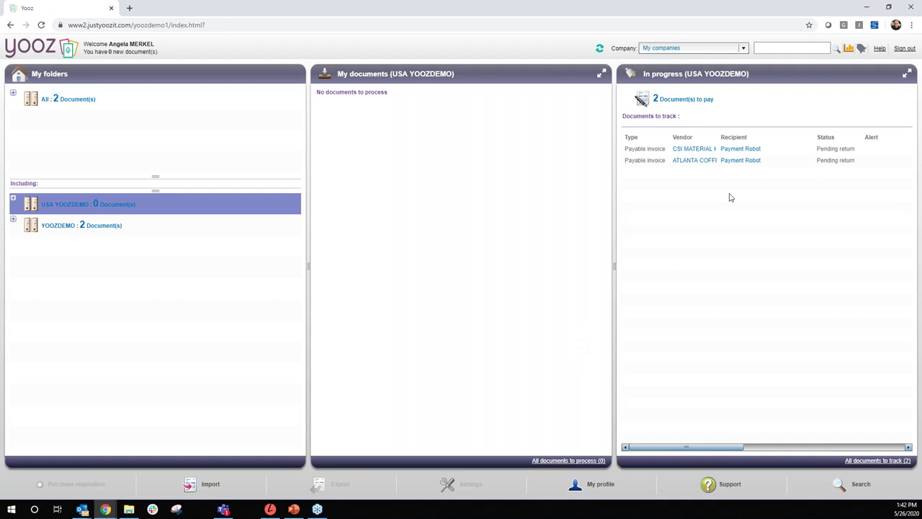
Sign out of the paying agent's account and sign in with the saved login and password of the invoice entry user.
{"action": "left_click", "coordinate": [909, 49]}
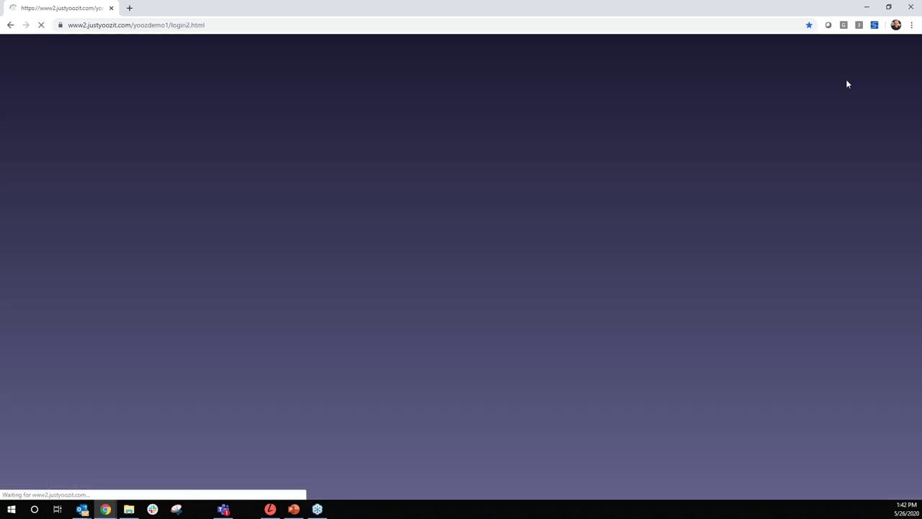
{"action": "left_click", "coordinate": [507, 219]}
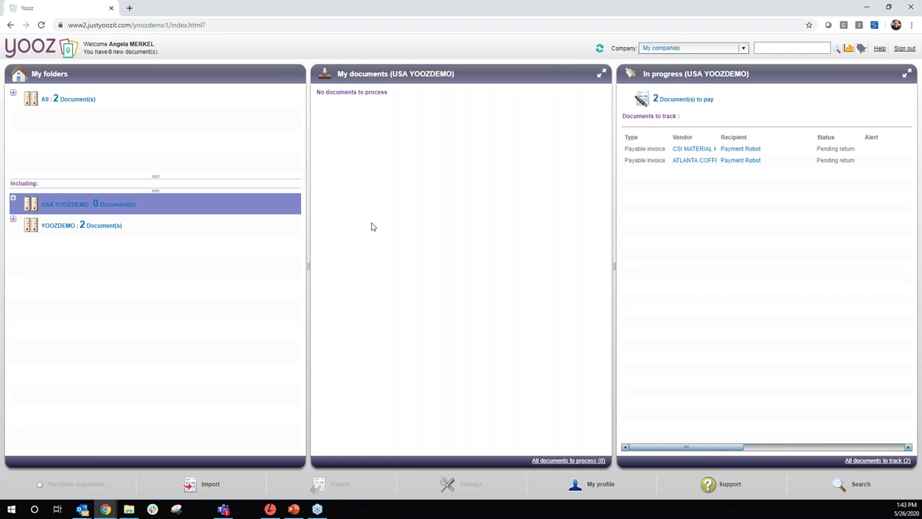
{"action": "left_click", "coordinate": [904, 48]}
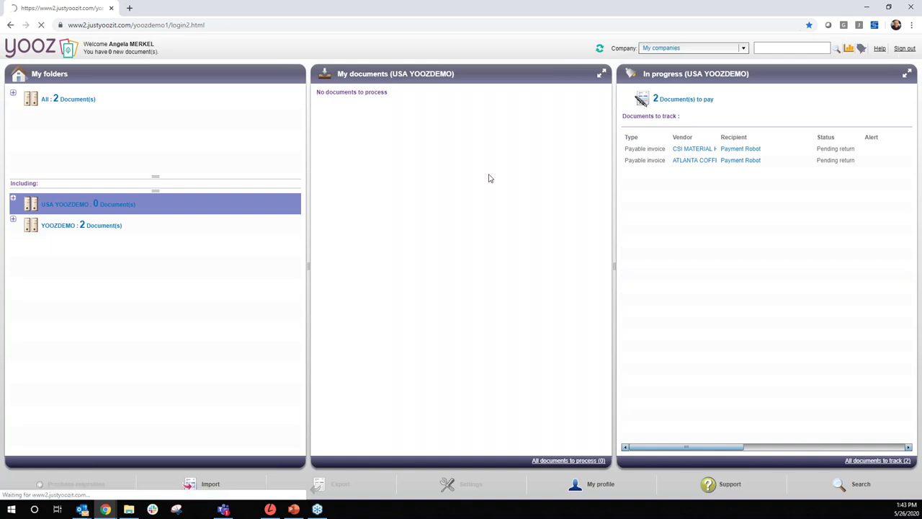
{"action": "left_click", "coordinate": [499, 184]}
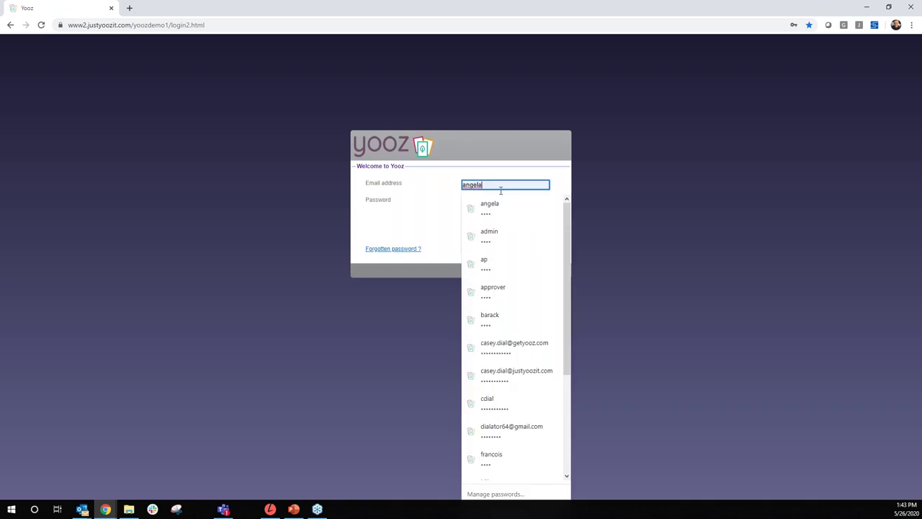
{"action": "scroll", "coordinate": [504, 352], "scroll_direction": "down", "scroll_amount": 1}
{"action": "scroll", "coordinate": [500, 419], "scroll_direction": "down", "scroll_amount": 1}
{"action": "left_click", "coordinate": [497, 424]}
{"action": "left_click", "coordinate": [532, 220]}
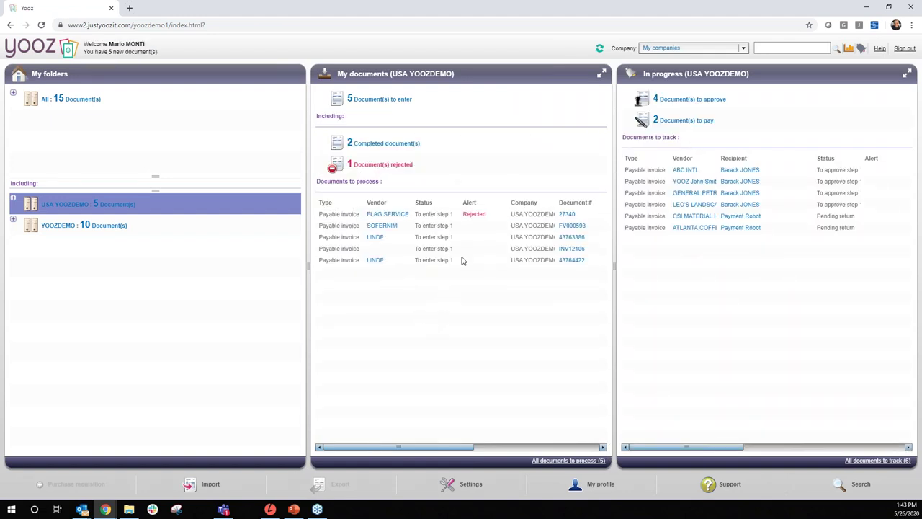
Open the rejected FLAG SERVICE invoice and change its expense line's account to 610002 - OP EXPENSES 2.
{"action": "left_click", "coordinate": [474, 219]}
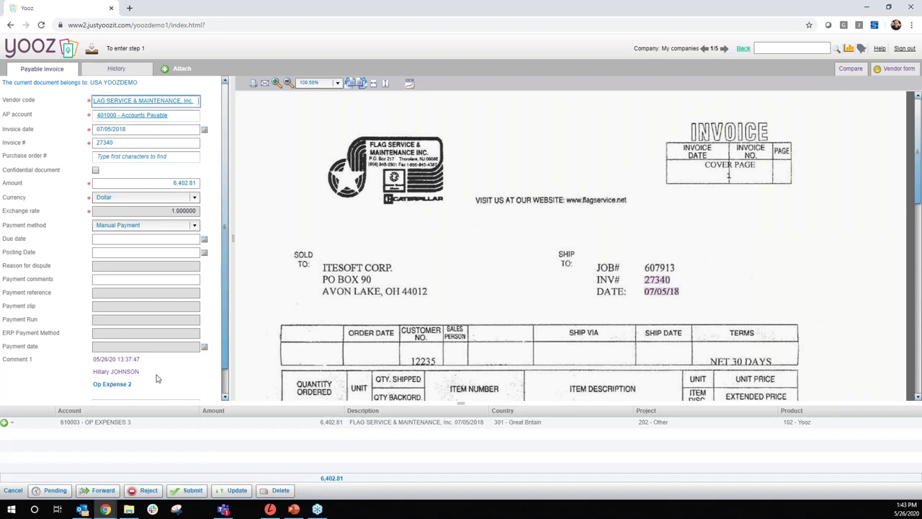
{"action": "left_click", "coordinate": [144, 425]}
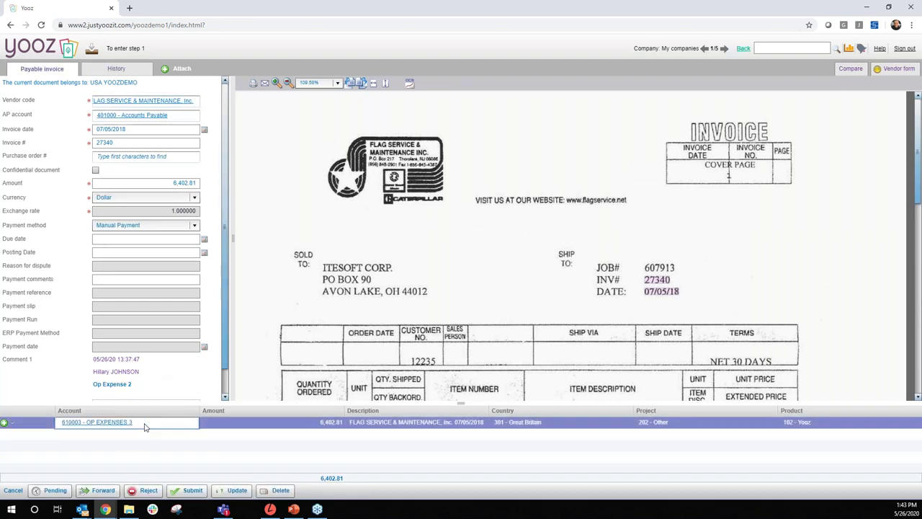
{"action": "left_click", "coordinate": [144, 427]}
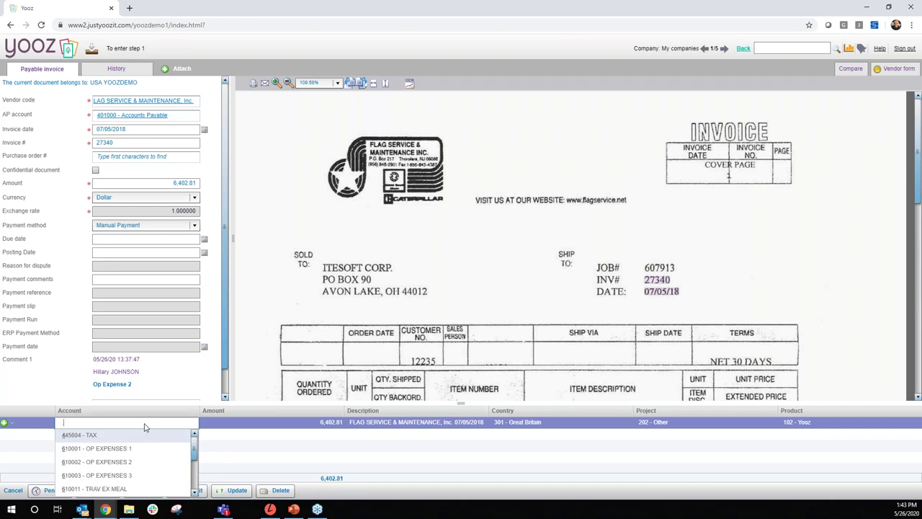
{"action": "left_click", "coordinate": [126, 465]}
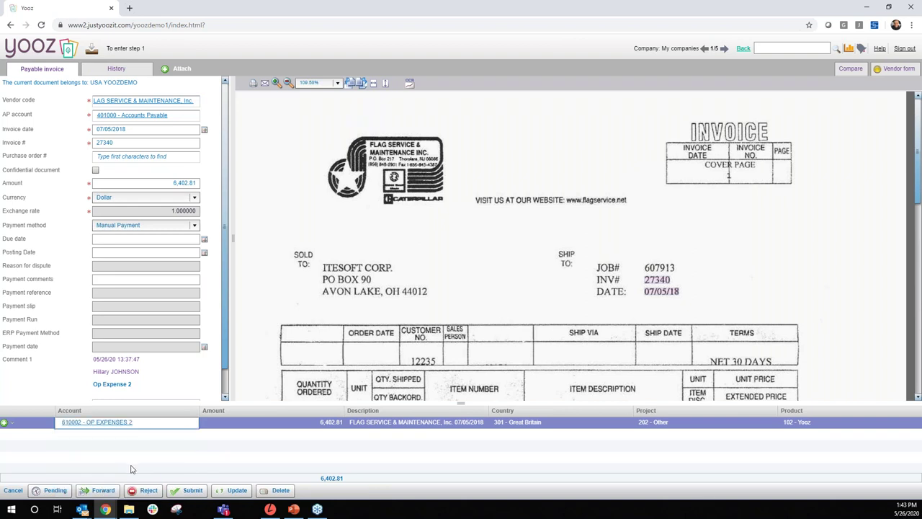
Resubmit the corrected FLAG SERVICE invoice to the proposed buyer recipient and return to the home page.
{"action": "left_click", "coordinate": [193, 490]}
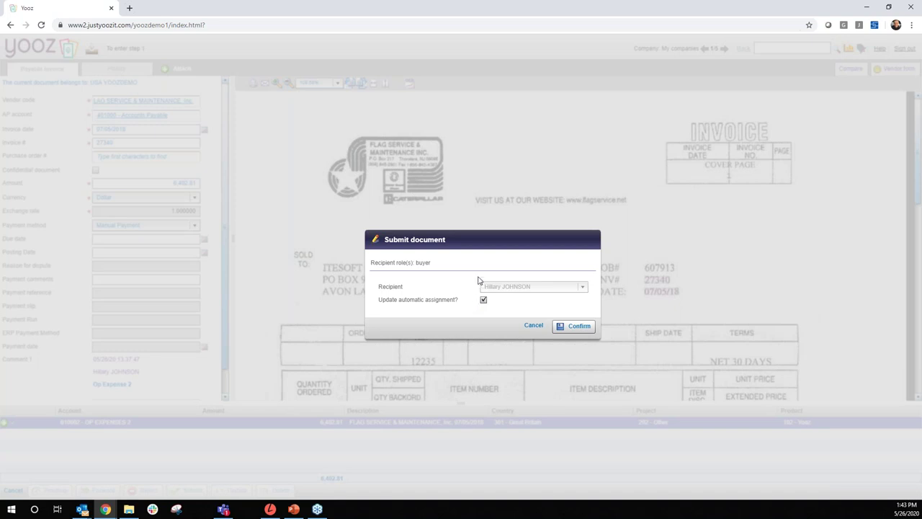
{"action": "left_click", "coordinate": [567, 323]}
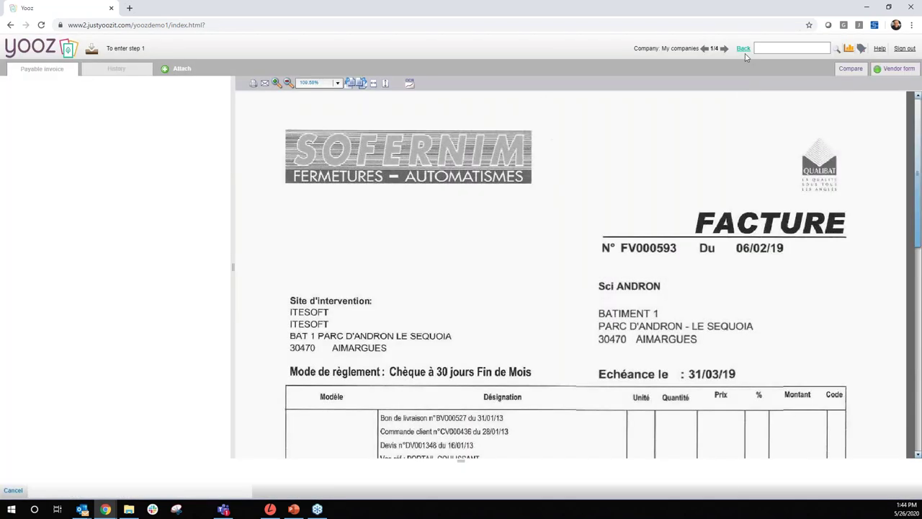
{"action": "key", "text": "Escape"}
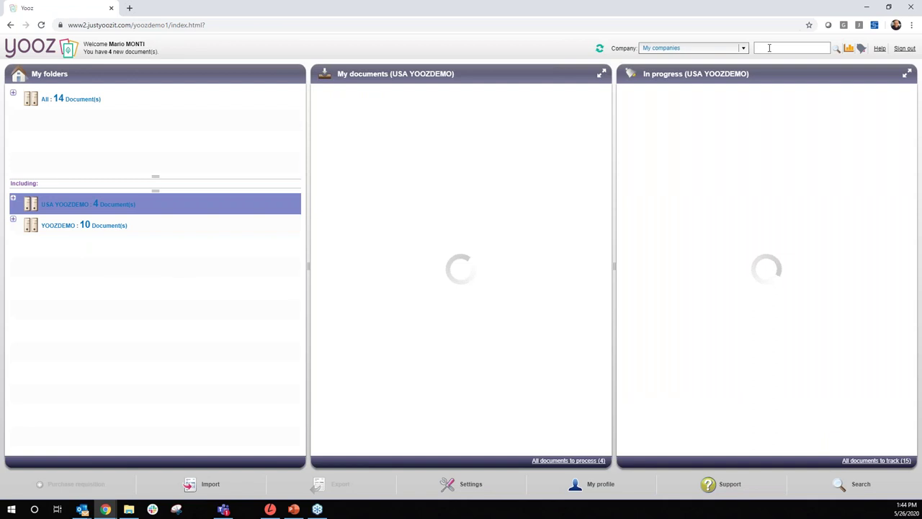
Run a full-text search for "ohio" and inspect the scan of the completed TOLEDO OPTICAL LAB invoice down to its footer.
{"action": "left_click", "coordinate": [769, 47]}
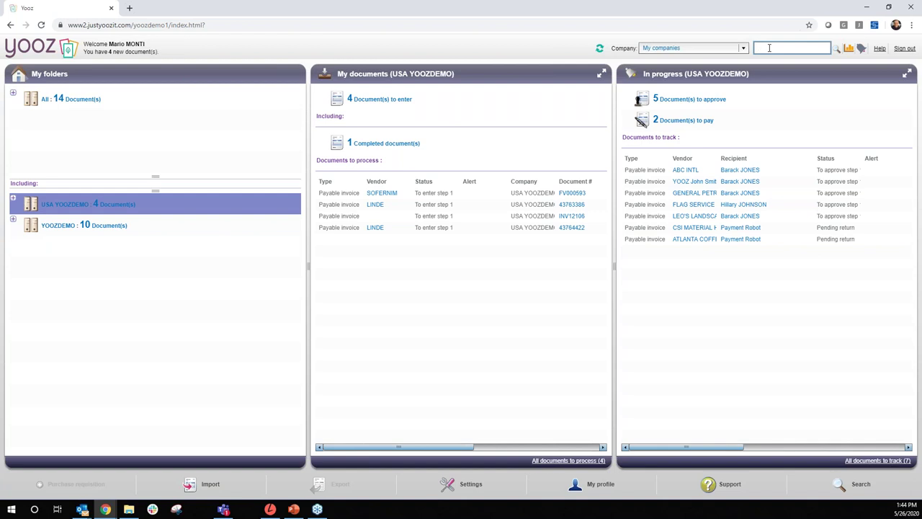
{"action": "type", "text": "ohio"}
{"action": "left_click", "coordinate": [835, 50]}
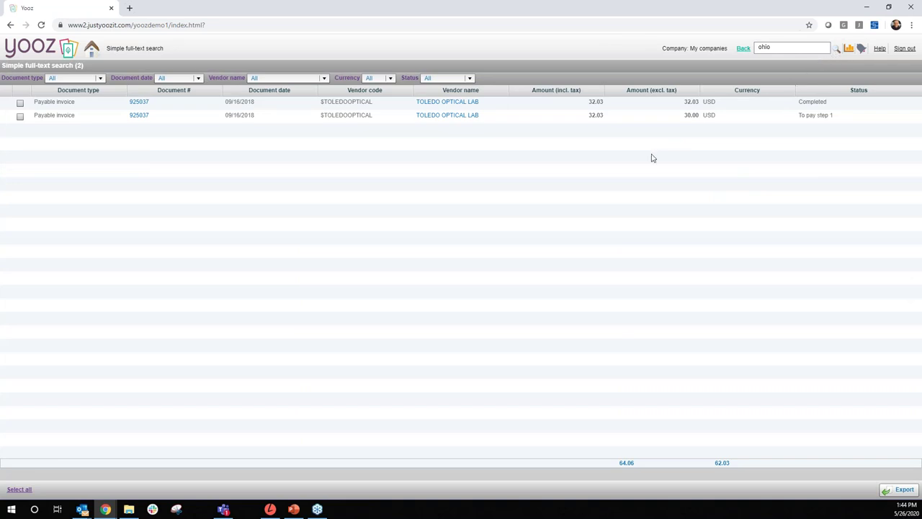
{"action": "left_click", "coordinate": [471, 107]}
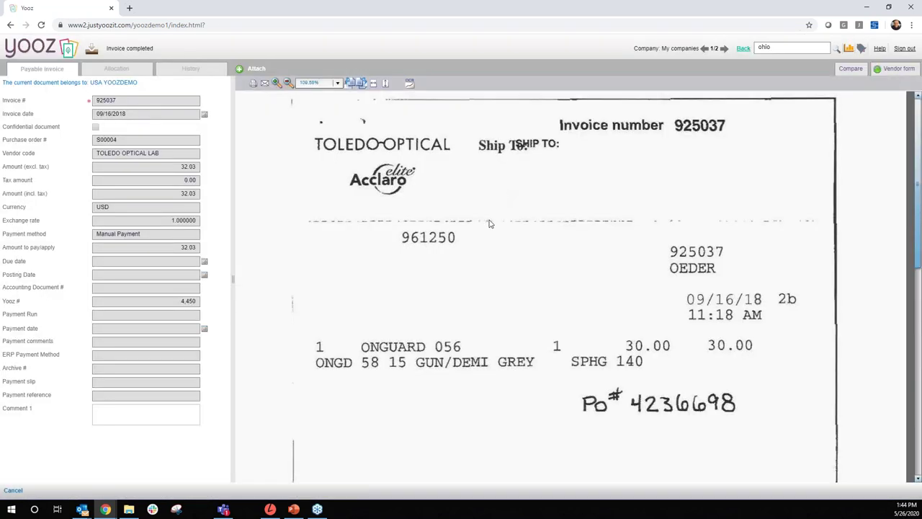
{"action": "scroll", "coordinate": [487, 226], "scroll_direction": "down", "scroll_amount": 3}
{"action": "scroll", "coordinate": [487, 227], "scroll_direction": "down", "scroll_amount": 4}
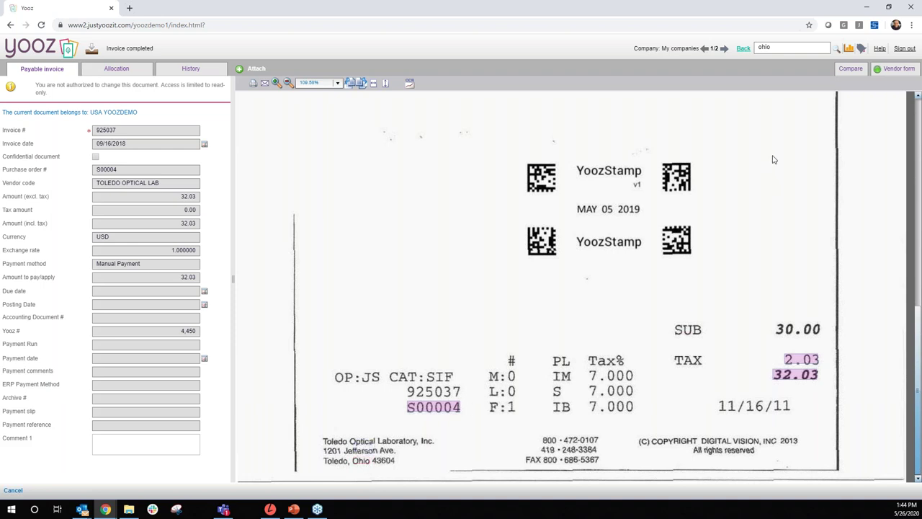
Run a full-text search for "drum", view the GENERAL PETROLEUM invoice awaiting approval and return to the home page.
{"action": "left_click", "coordinate": [782, 48]}
{"action": "key", "text": "ctrl+a"}
{"action": "type", "text": "drum"}
{"action": "key", "text": "Return"}
{"action": "left_click", "coordinate": [503, 106]}
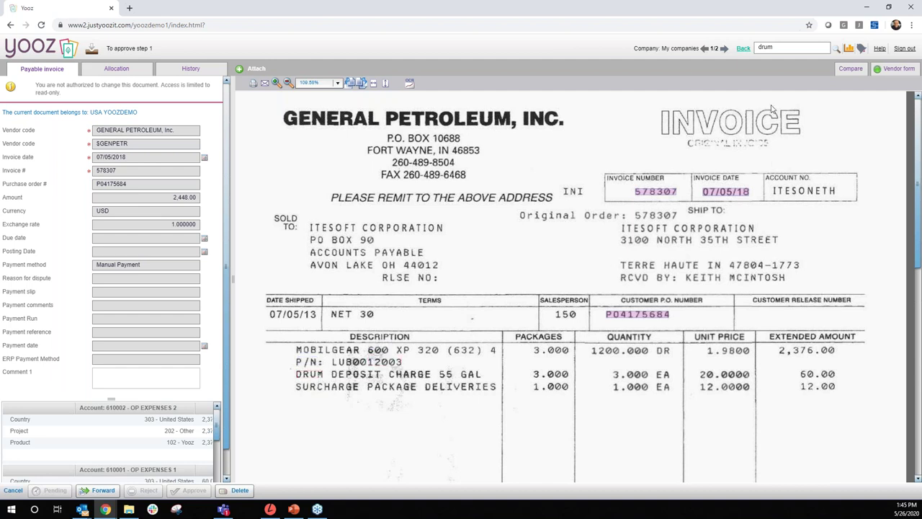
{"action": "left_click", "coordinate": [744, 50]}
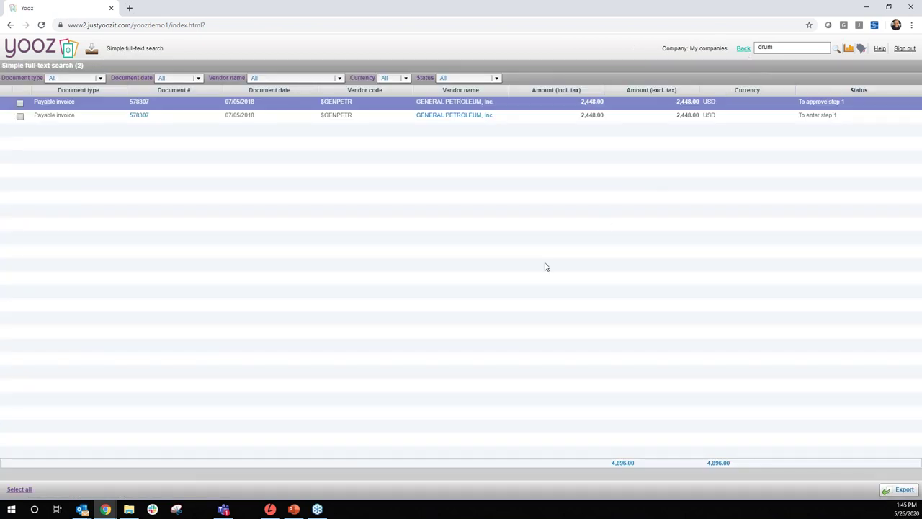
{"action": "left_click", "coordinate": [744, 49]}
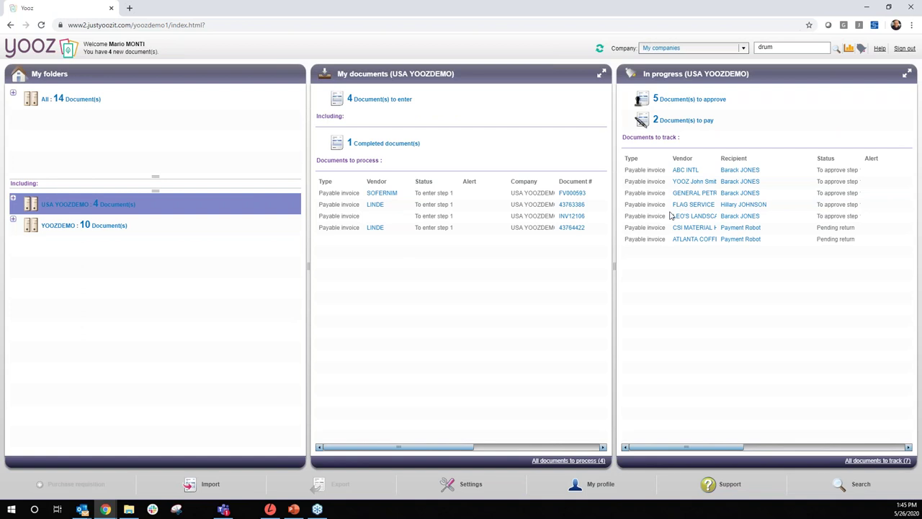
Open the advanced search, review the selectable criteria and result columns, and return to the search form.
{"action": "left_click", "coordinate": [859, 489]}
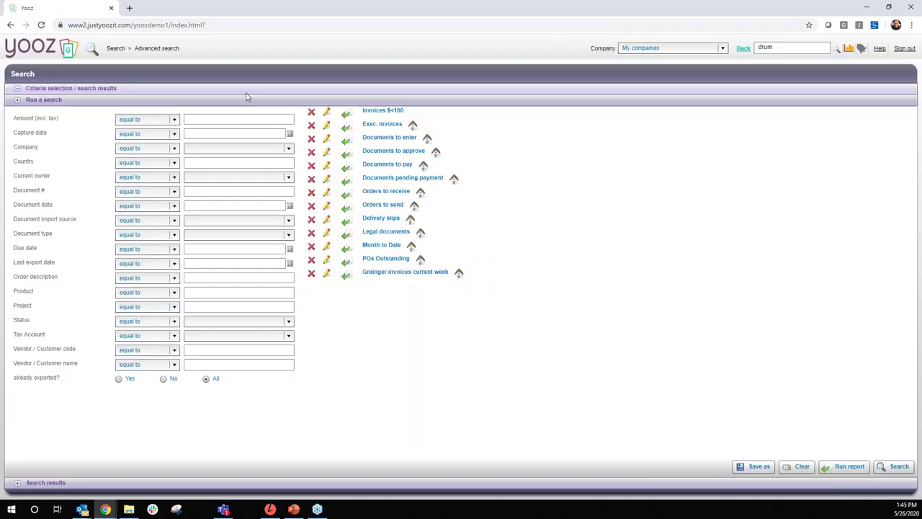
{"action": "left_click", "coordinate": [245, 94]}
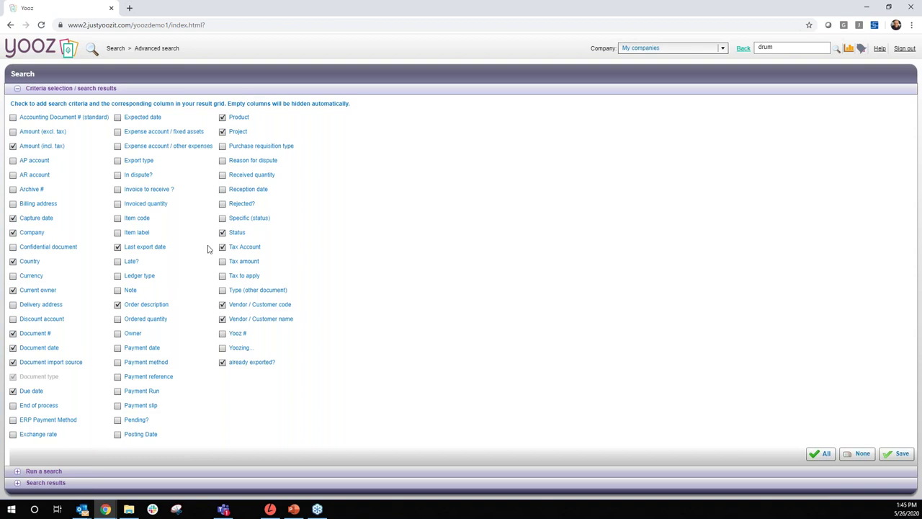
{"action": "left_click", "coordinate": [186, 474]}
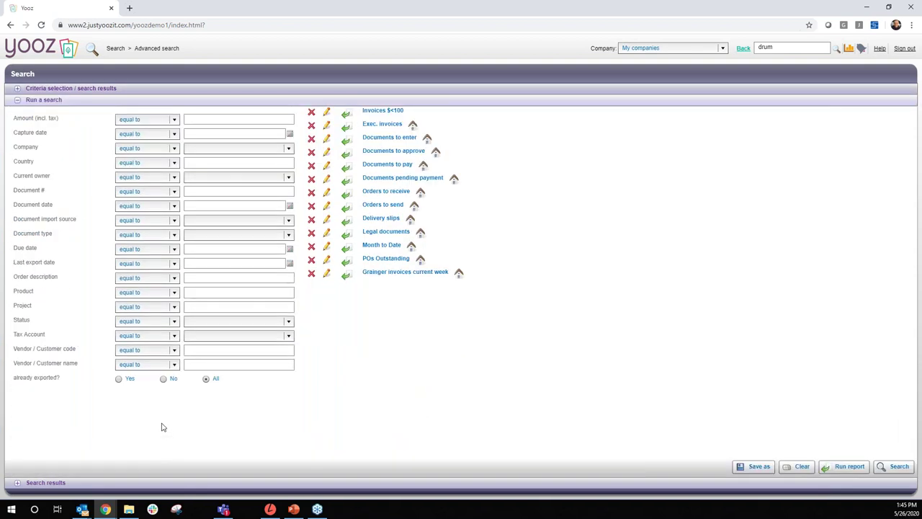
Set the capture date criterion to Today and run the advanced search.
{"action": "left_click", "coordinate": [174, 134]}
{"action": "scroll", "coordinate": [176, 173], "scroll_direction": "down", "scroll_amount": 3}
{"action": "scroll", "coordinate": [177, 173], "scroll_direction": "up", "scroll_amount": 3}
{"action": "left_click", "coordinate": [163, 146]}
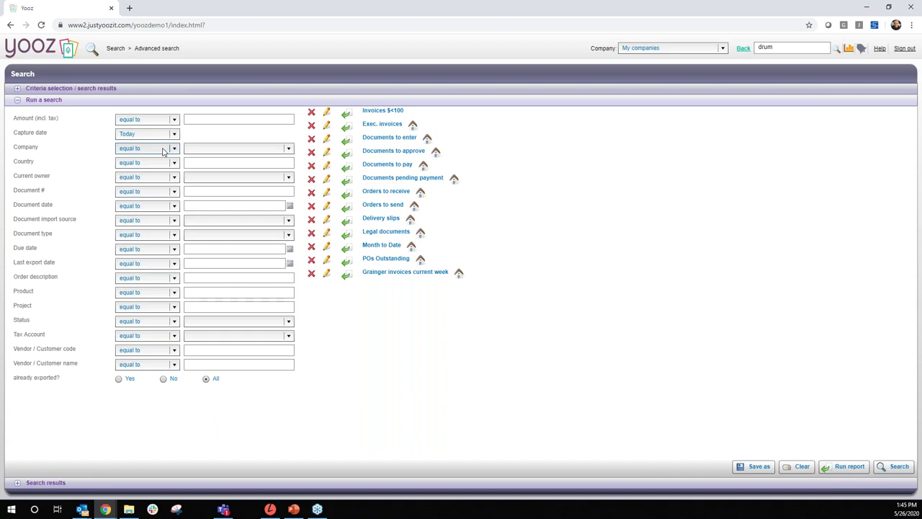
{"action": "left_click", "coordinate": [885, 467]}
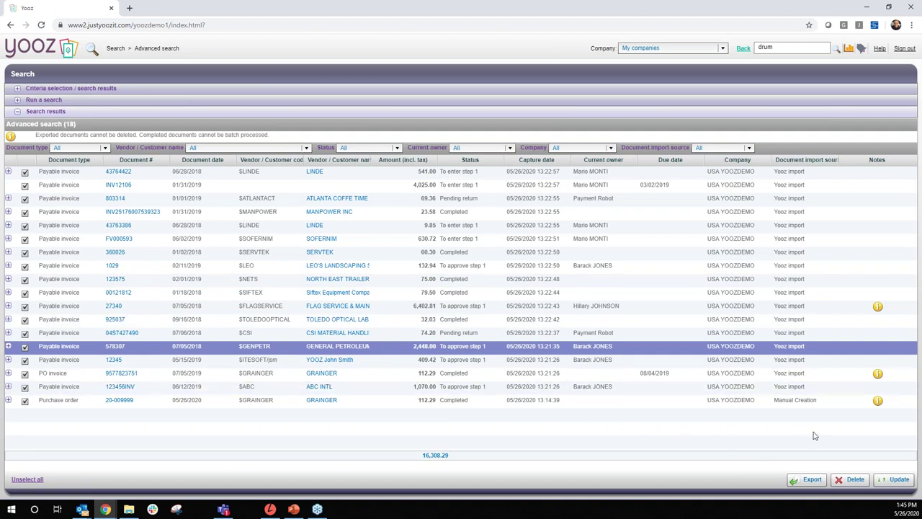
Read the note on the GRAINGER purchase order, and expand and collapse the GENERAL PETROLEUM invoice's accounting details.
{"action": "mouse_move", "coordinate": [878, 401]}
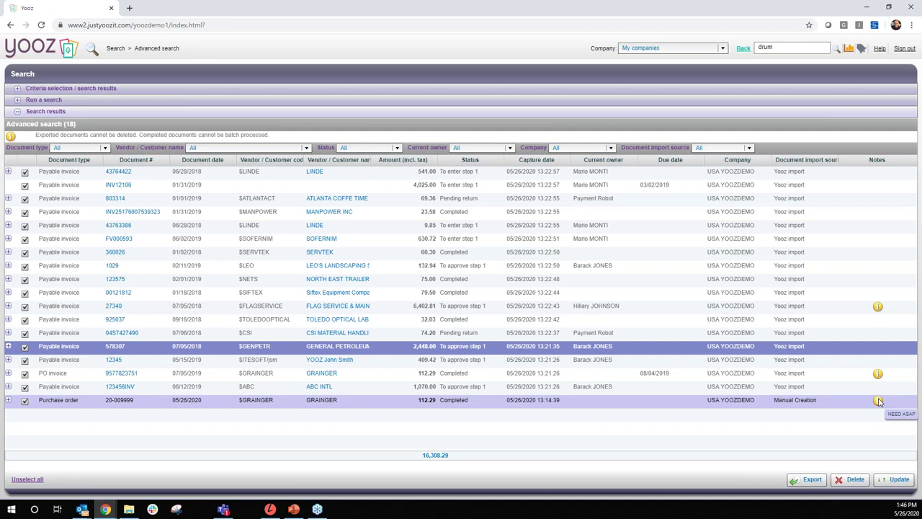
{"action": "left_click", "coordinate": [9, 347]}
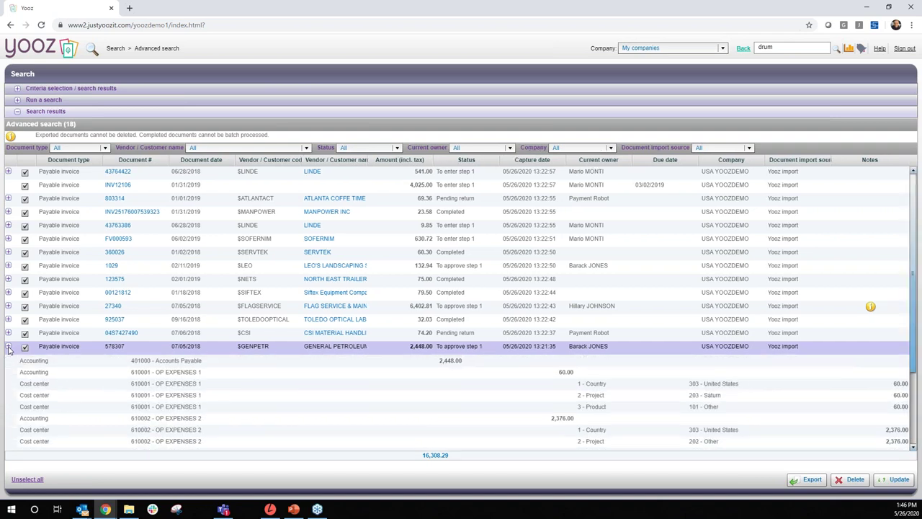
{"action": "left_click", "coordinate": [8, 347]}
Review the available export formats and the accounting details option for the selected documents, and cancel the export.
{"action": "left_click", "coordinate": [807, 481]}
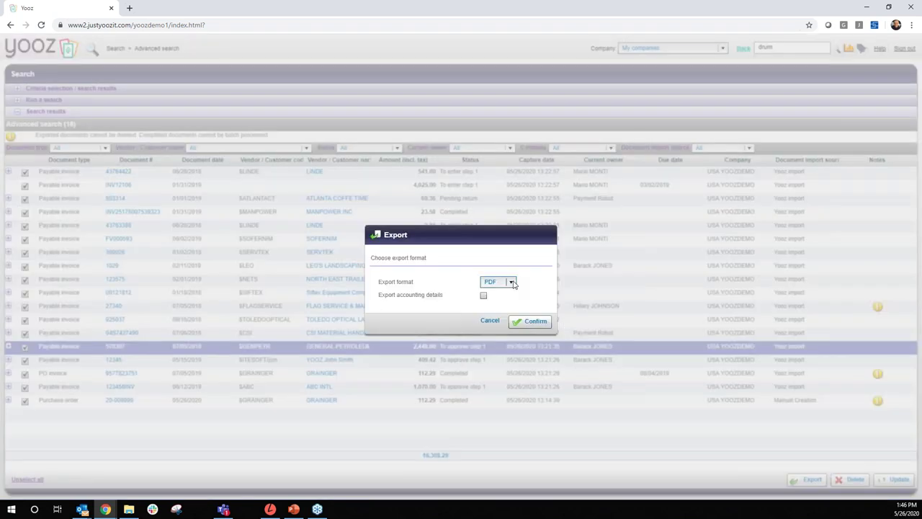
{"action": "left_click", "coordinate": [512, 282]}
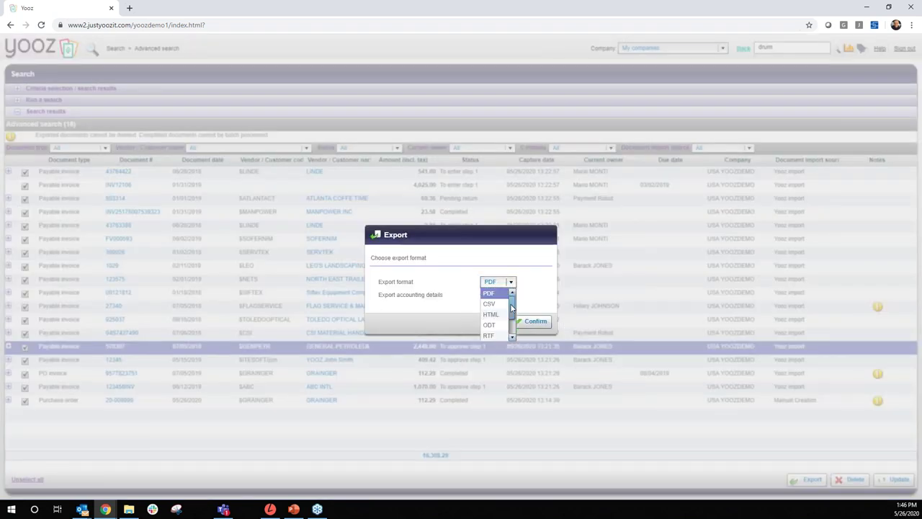
{"action": "scroll", "coordinate": [513, 306], "scroll_direction": "down", "scroll_amount": 2}
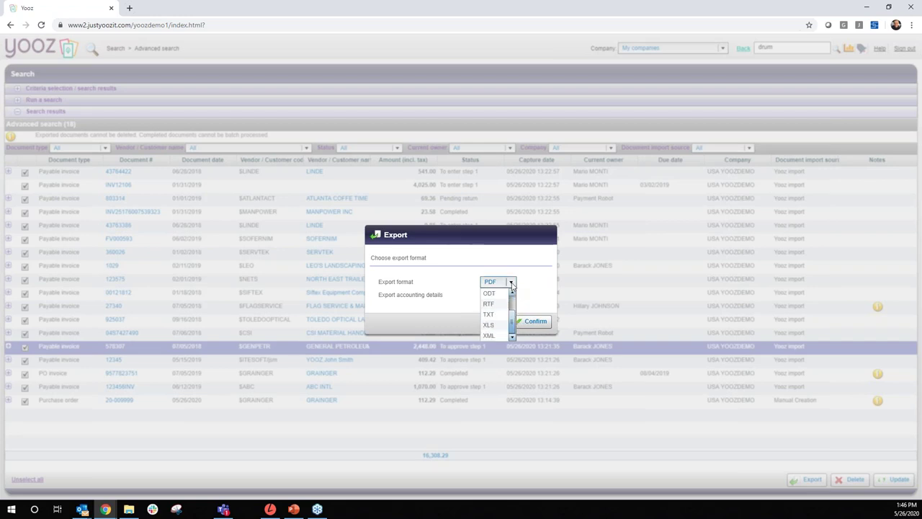
{"action": "left_click", "coordinate": [504, 301]}
{"action": "left_click", "coordinate": [483, 296]}
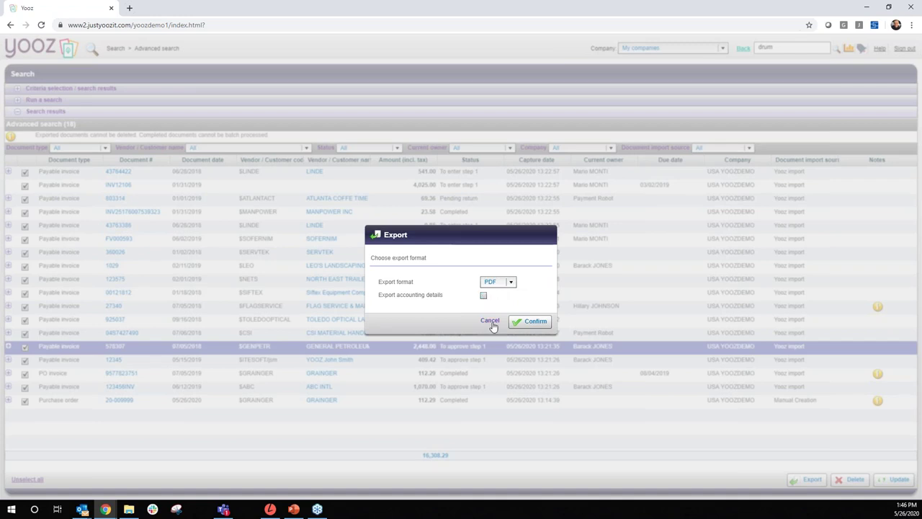
{"action": "left_click", "coordinate": [491, 324]}
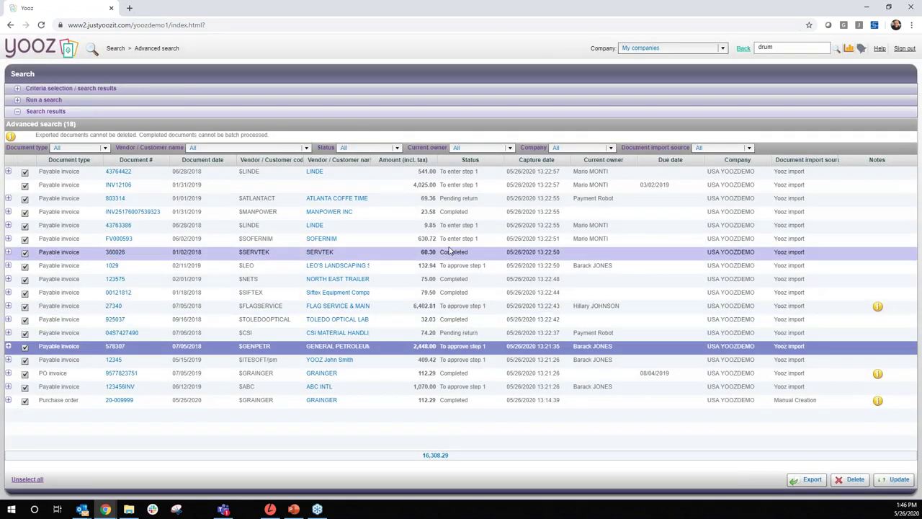
Return to the search form, view the options for saving the search, cancel and go back to the home page.
{"action": "left_click", "coordinate": [447, 105]}
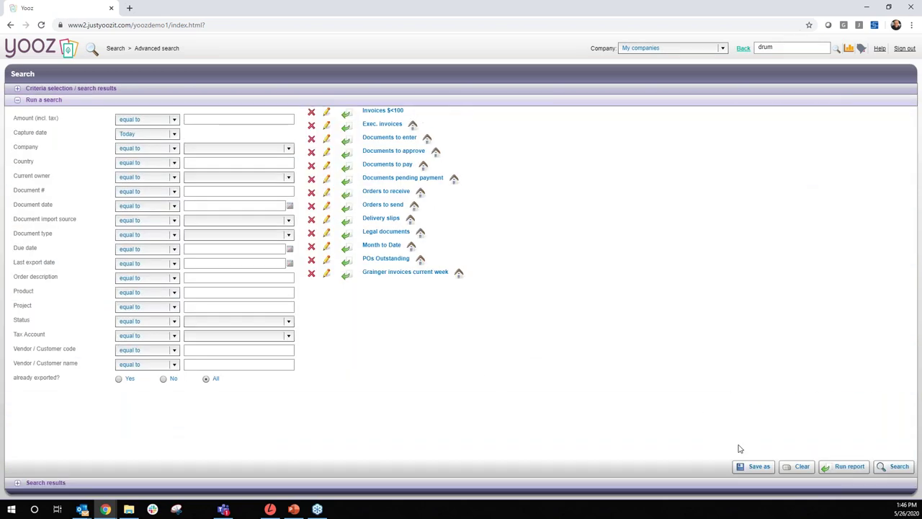
{"action": "left_click", "coordinate": [753, 467]}
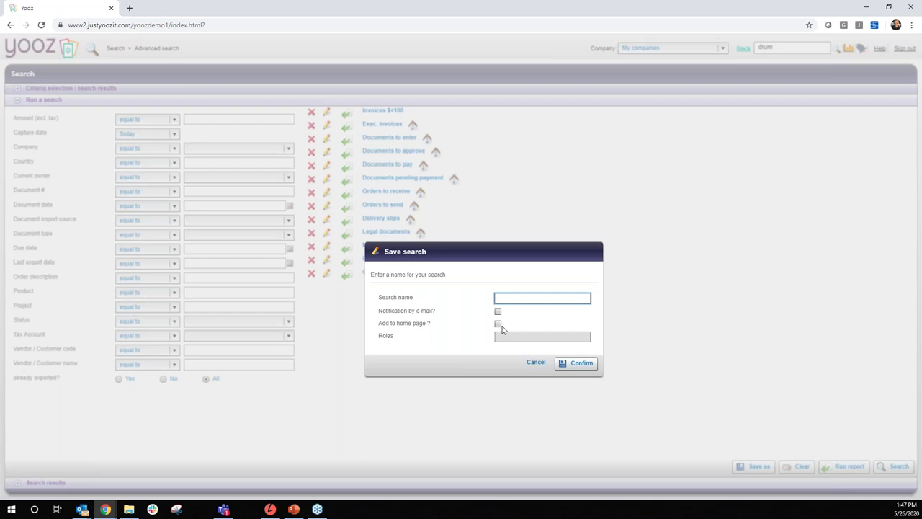
{"action": "left_click", "coordinate": [535, 363]}
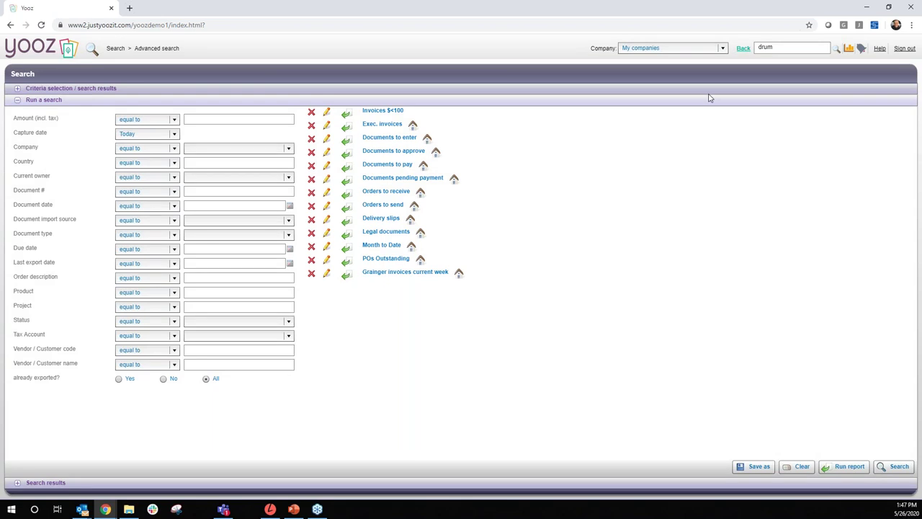
{"action": "left_click", "coordinate": [742, 50]}
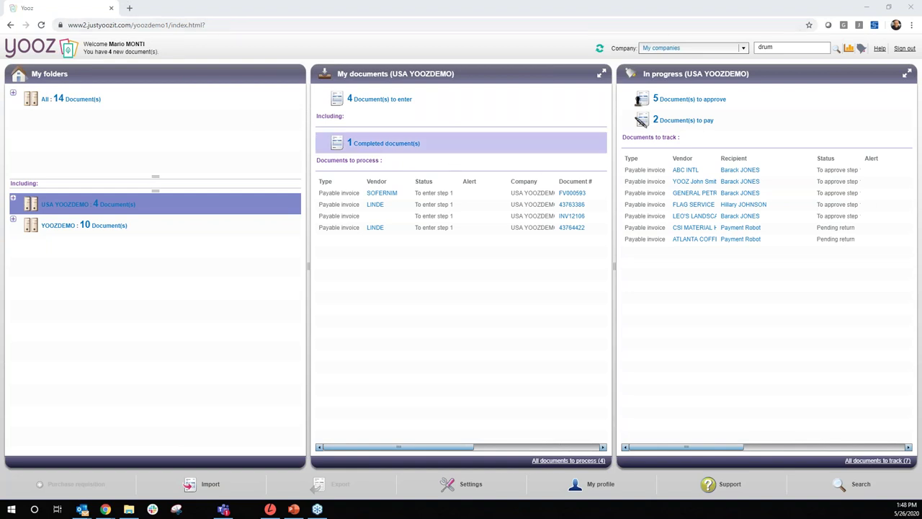
Sign out of Yooz, open Sage Intacct in a new browser tab and sign in by entering the company ID.
{"action": "left_click", "coordinate": [905, 48]}
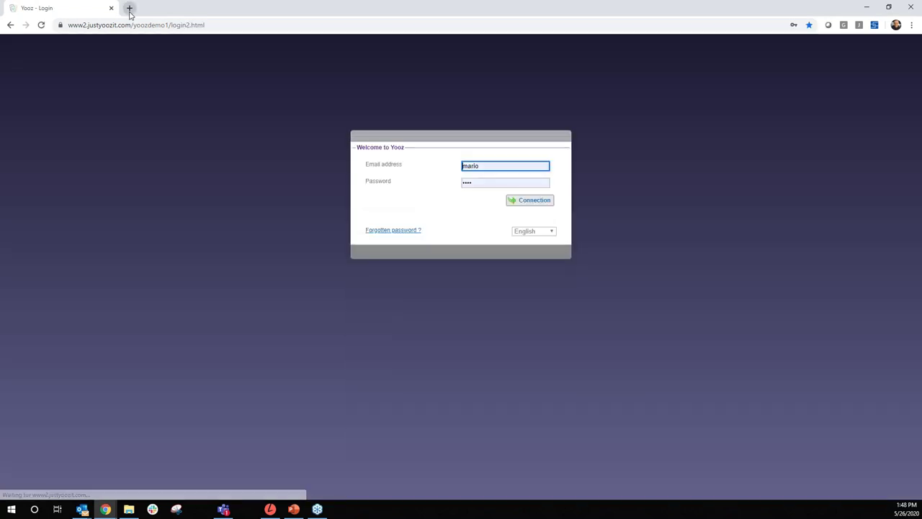
{"action": "left_click", "coordinate": [130, 9]}
{"action": "type", "text": "int"}
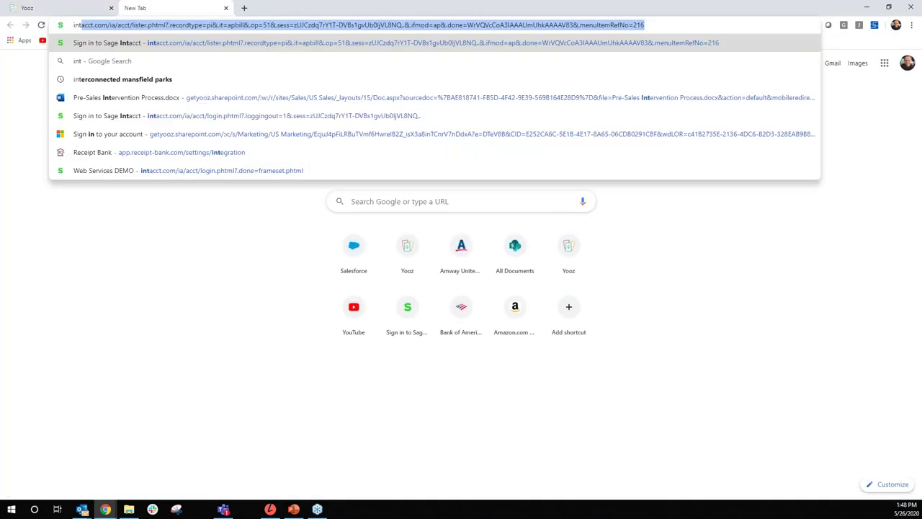
{"action": "key", "text": "Return"}
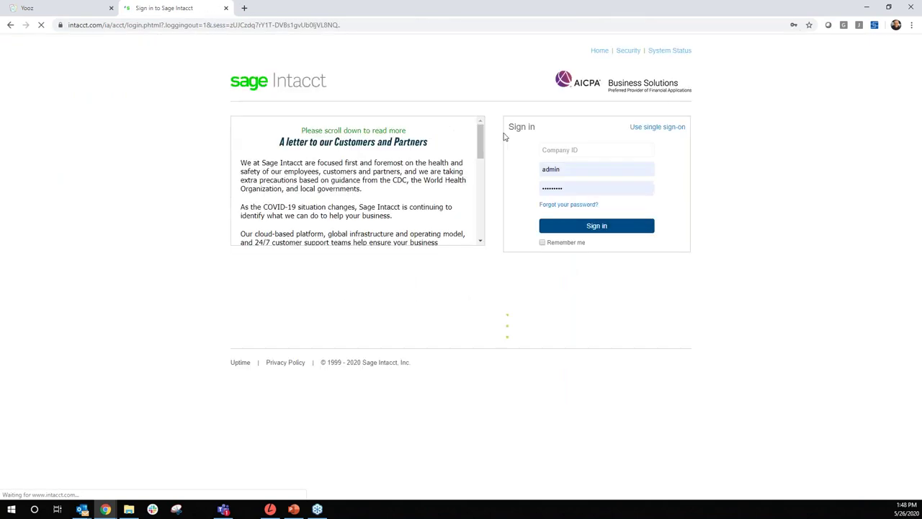
{"action": "left_click", "coordinate": [551, 149]}
{"action": "type", "text": "Yooz-DEV"}
{"action": "key", "text": "Return"}
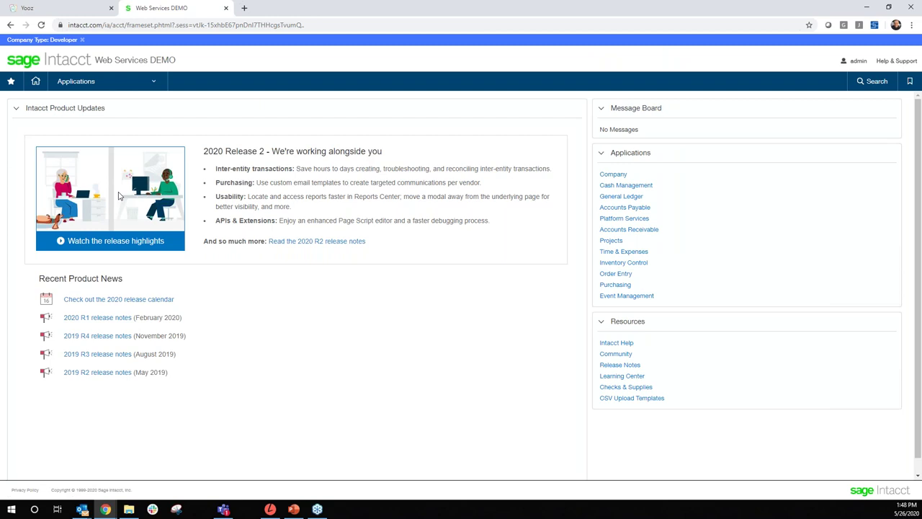
Open the Accounts Payable bills list and view the NORTH EAST TRAILER SERVICES, Inc. bill dated 12/10/2019.
{"action": "left_click", "coordinate": [161, 86]}
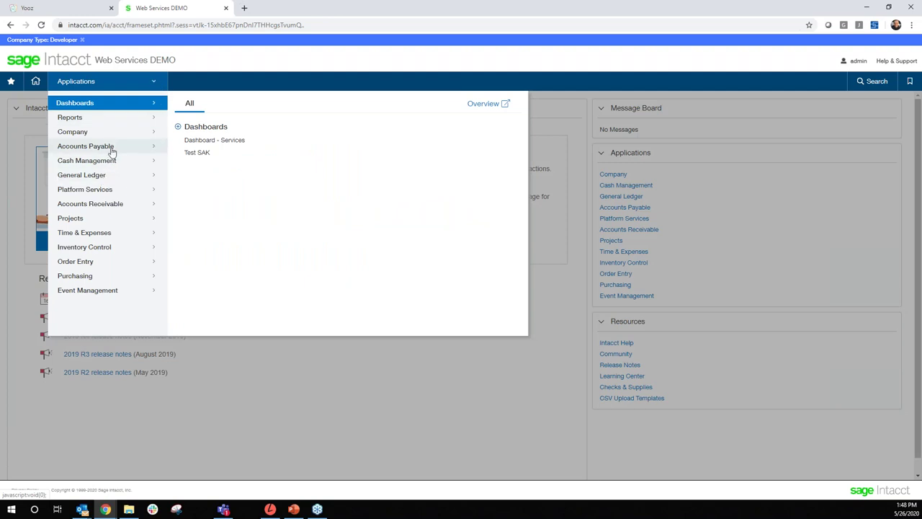
{"action": "mouse_move", "coordinate": [111, 149]}
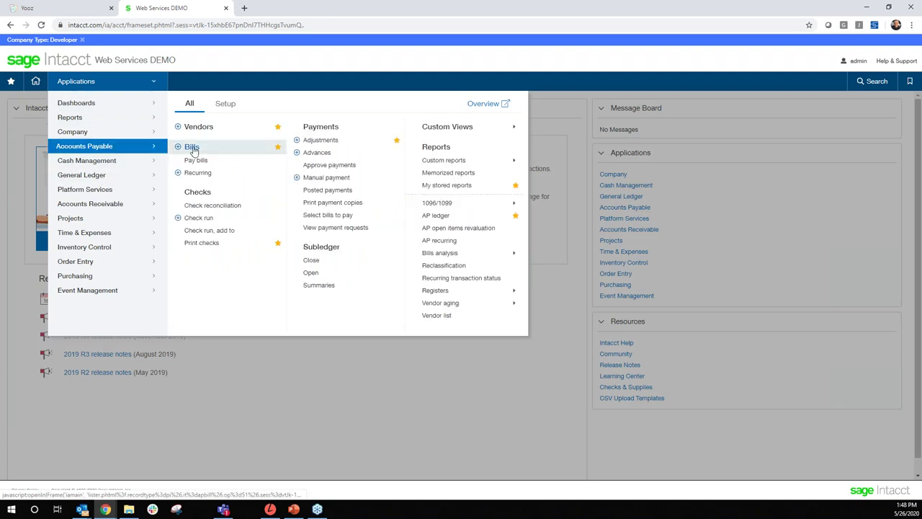
{"action": "left_click", "coordinate": [191, 148]}
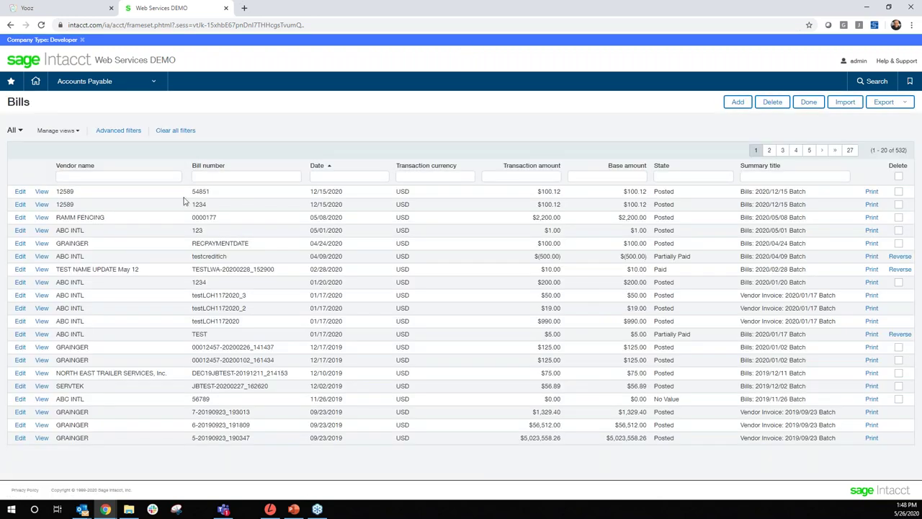
{"action": "left_click", "coordinate": [42, 374]}
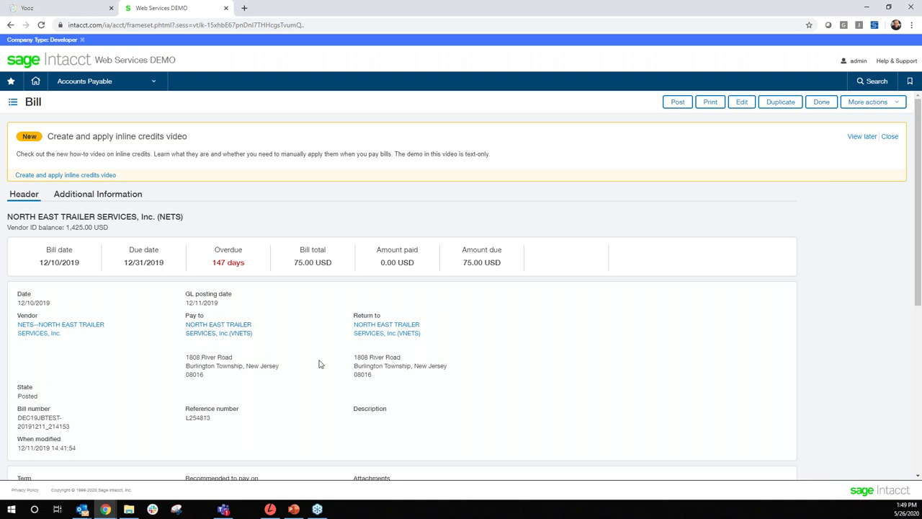
View the invoice image attached to the bill in an enlarged pop-up window, and close it.
{"action": "scroll", "coordinate": [320, 363], "scroll_direction": "down", "scroll_amount": 2}
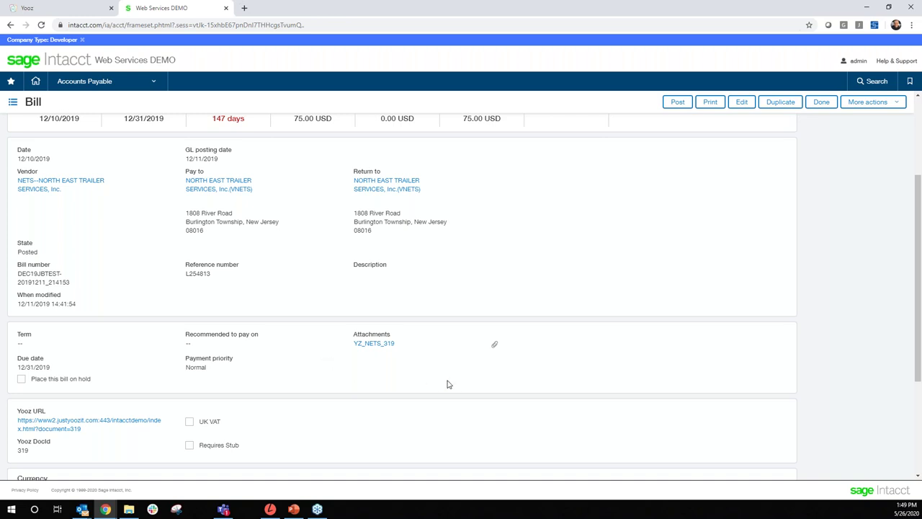
{"action": "left_click", "coordinate": [494, 345]}
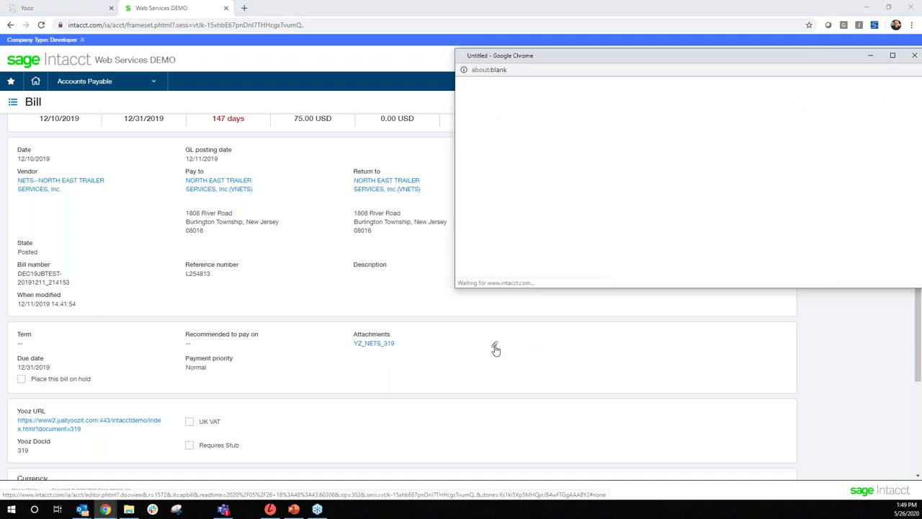
{"action": "left_click_drag", "start_coordinate": [455, 288], "coordinate": [352, 508]}
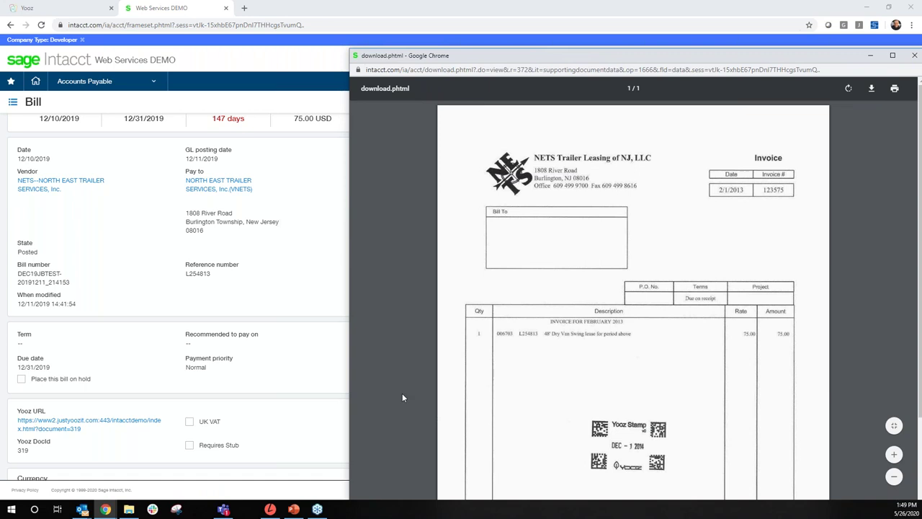
{"action": "left_click", "coordinate": [913, 58]}
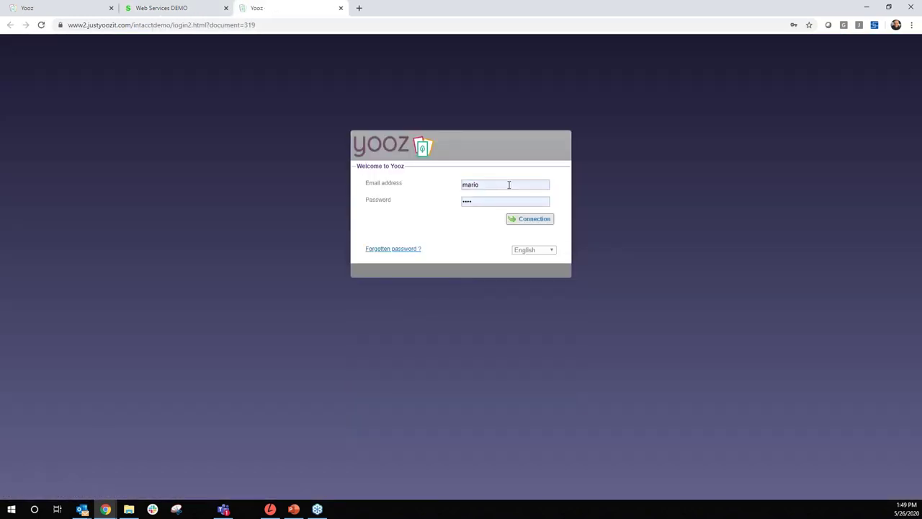
Follow the bill's Yooz URL, sign in to Yooz with the saved "ap" login and review the invoice's payment details.
{"action": "left_click", "coordinate": [508, 184]}
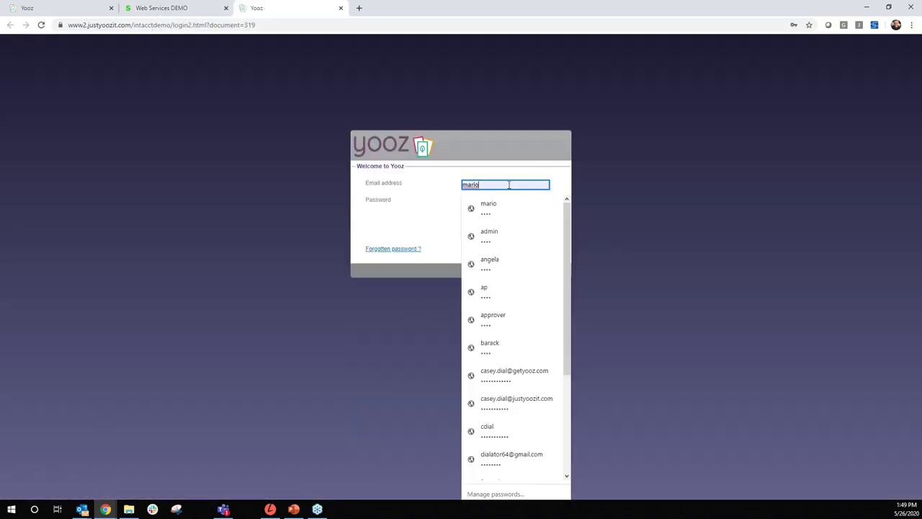
{"action": "left_click", "coordinate": [493, 288]}
{"action": "key", "text": "Return"}
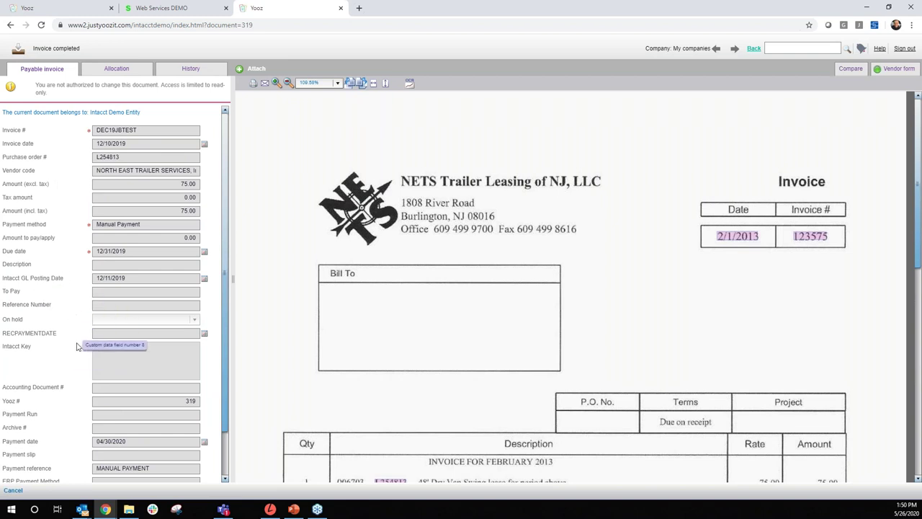
{"action": "scroll", "coordinate": [68, 395], "scroll_direction": "down", "scroll_amount": 1}
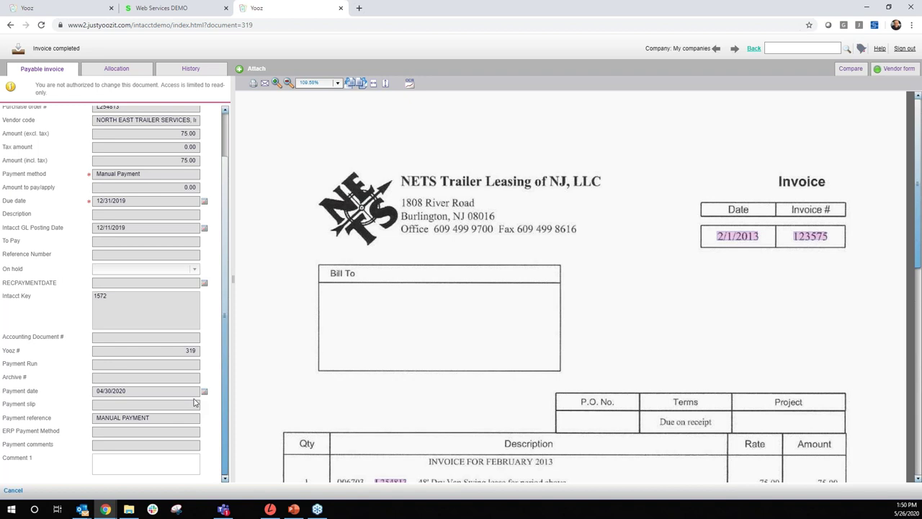
Switch back to the Sage Intacct bill, review its currency and entry lines, and return to the original Yooz login page.
{"action": "left_click", "coordinate": [166, 9]}
{"action": "scroll", "coordinate": [237, 330], "scroll_direction": "down", "scroll_amount": 5}
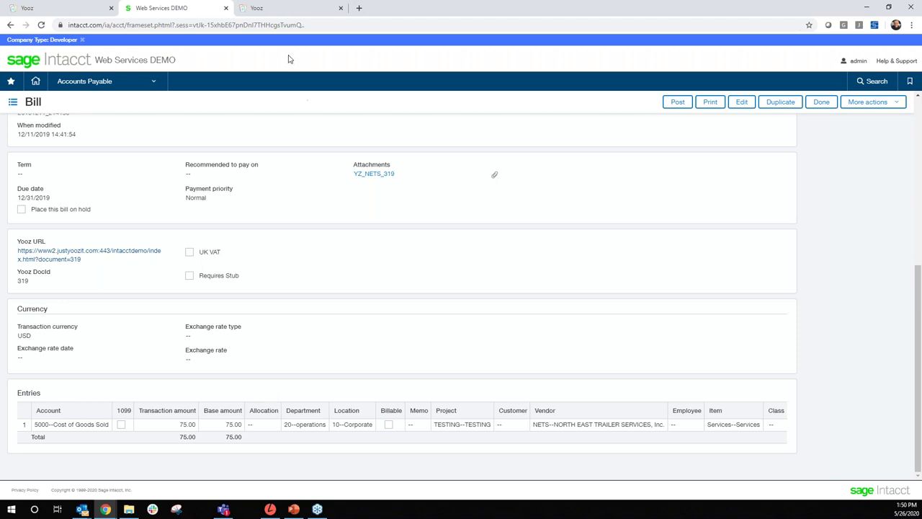
{"action": "left_click", "coordinate": [48, 11]}
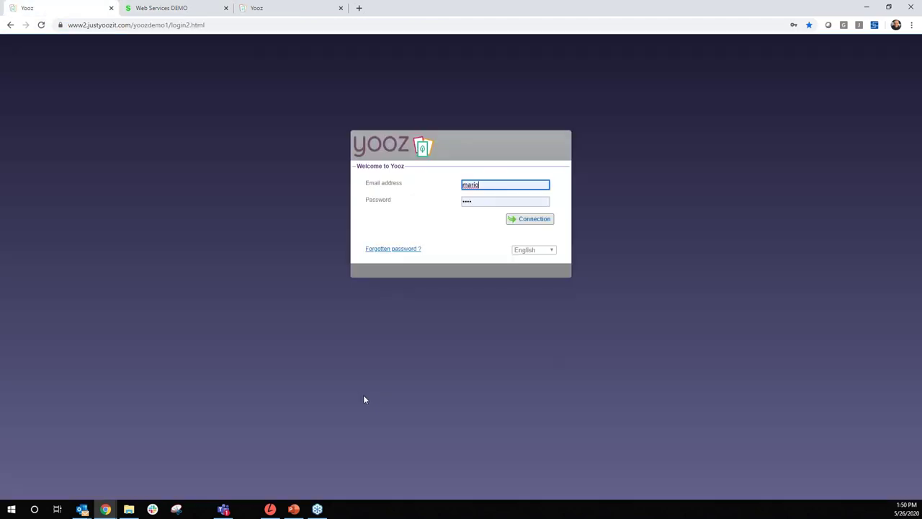